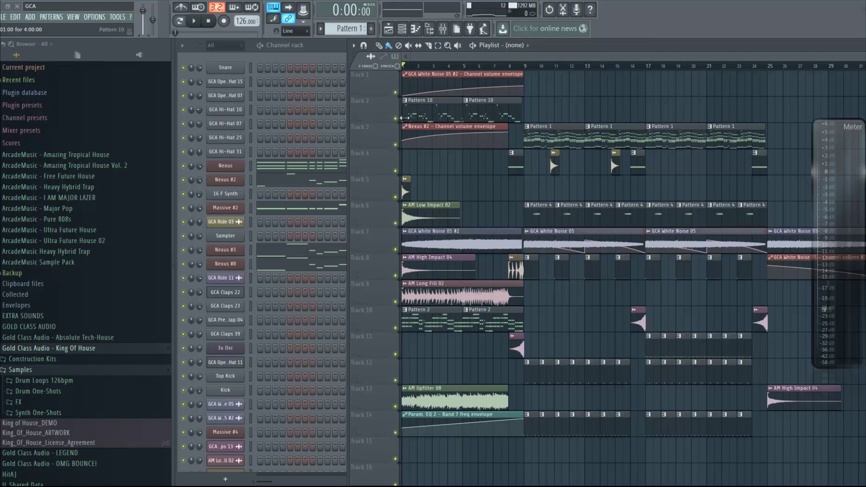
# Solo Track 2 and play back Pattern 10 from the start of the arrangement
pyautogui.rightClick(395, 119)
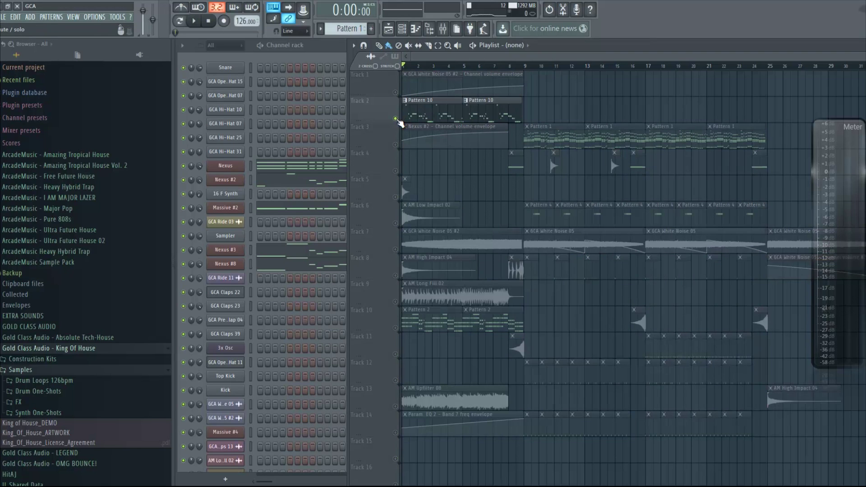
pyautogui.press('space')
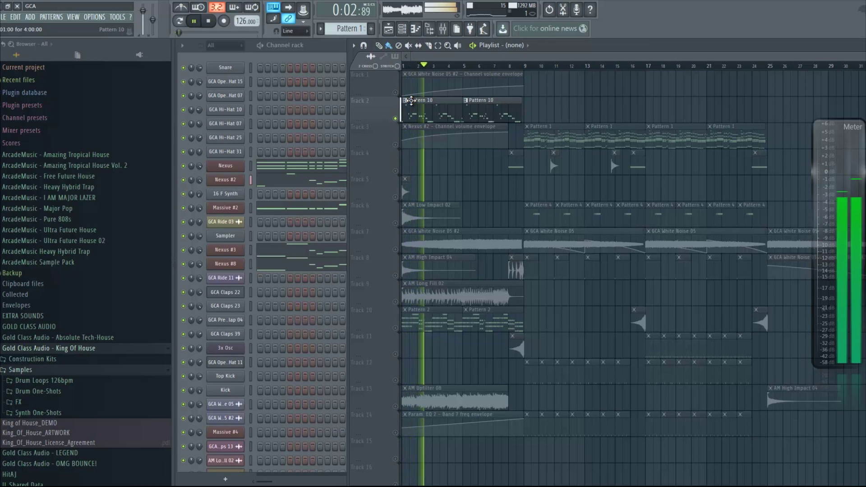
pyautogui.press('space')
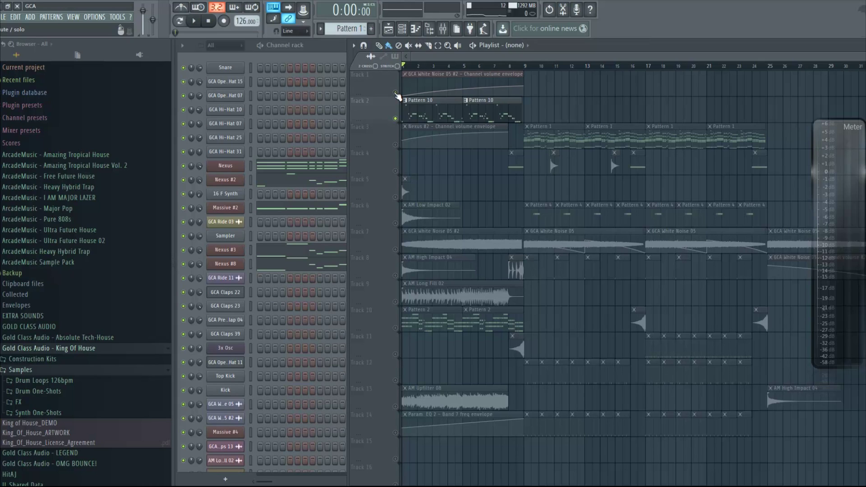
# Enable Track 3 alongside Track 2 and play Pattern 10 with the Nexus #2 channel volume envelope
pyautogui.click(426, 117)
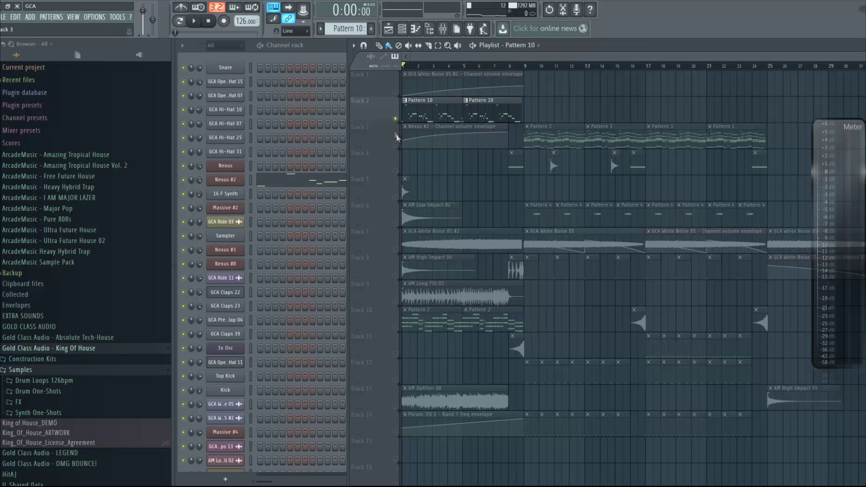
pyautogui.click(445, 145)
pyautogui.press('space')
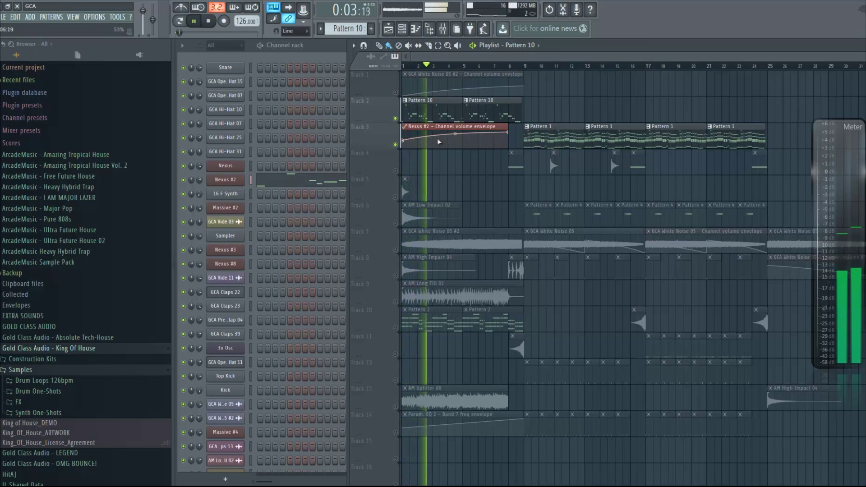
pyautogui.press('space')
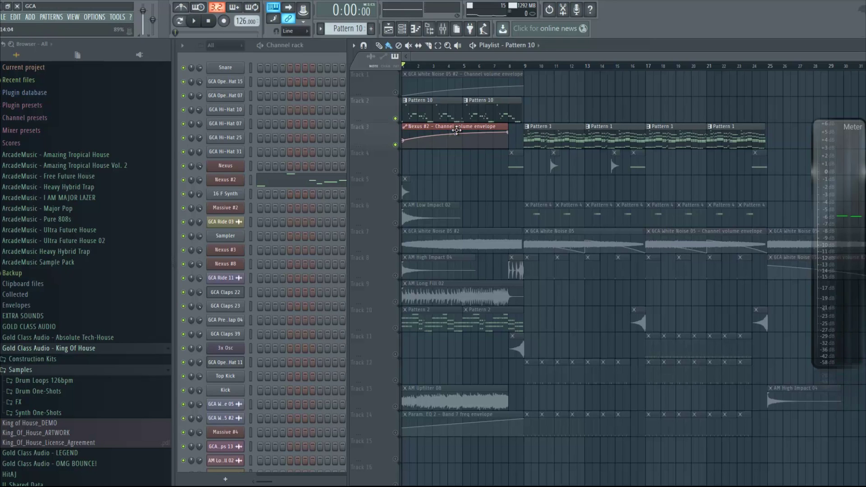
# Restore all playlist tracks and preview the GCA Ride 03 clip on Track 5 in its channel settings
pyautogui.rightClick(395, 146)
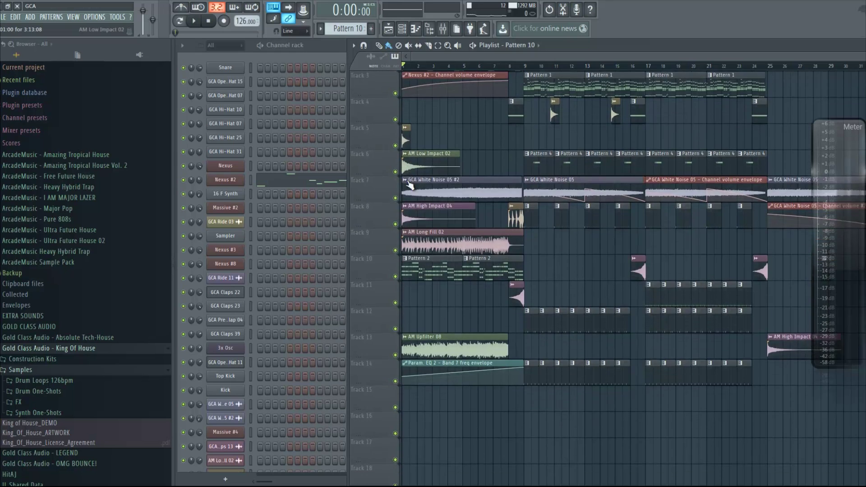
pyautogui.doubleClick(404, 193)
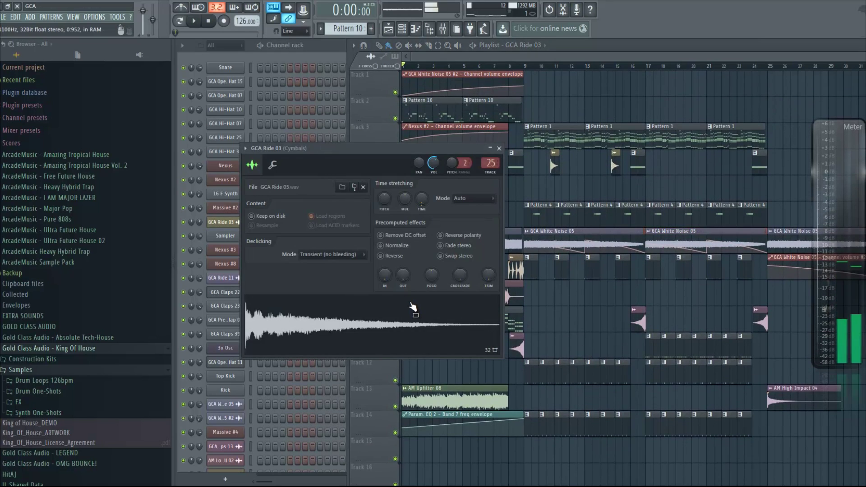
pyautogui.click(499, 148)
# Solo Track 5, switch the solo to Track 6, and play the AM Low Impact 02 clip
pyautogui.rightClick(396, 198)
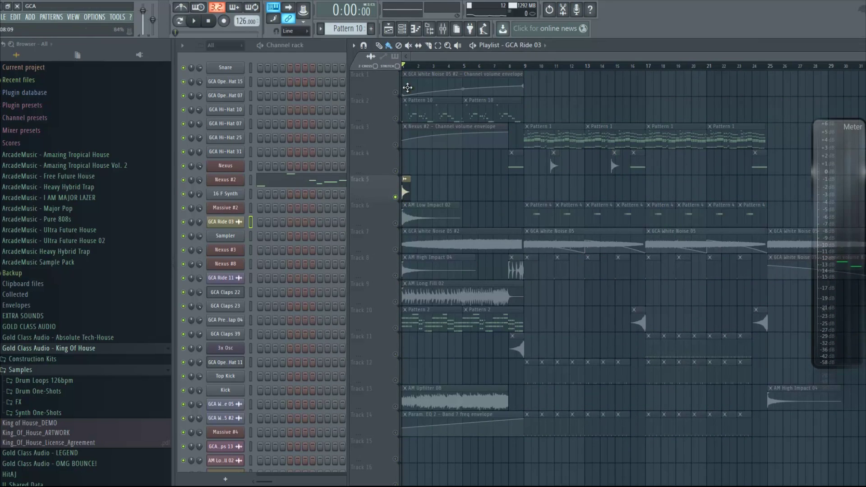
pyautogui.rightClick(395, 223)
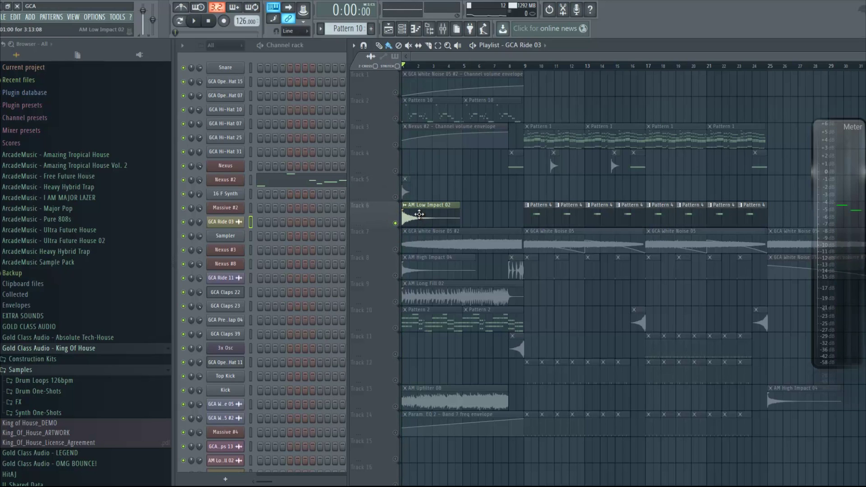
pyautogui.press('space')
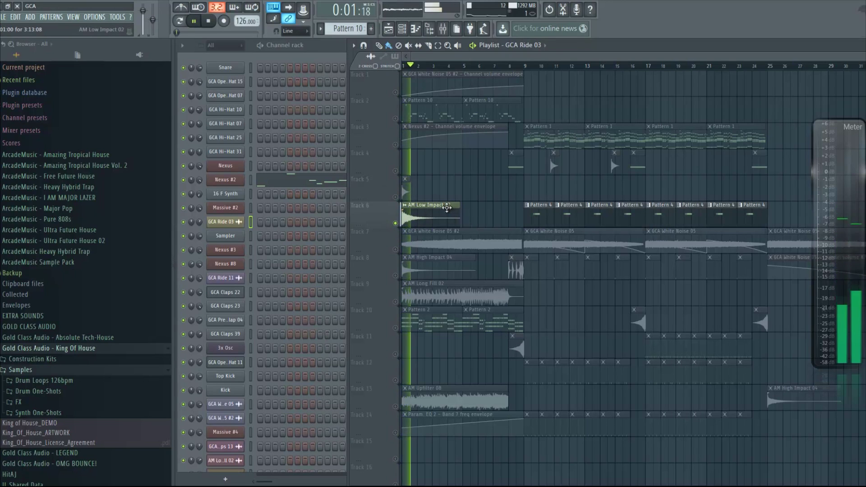
# Solo Track 7 and audition GCA White Noise 05 #2 with its Track 1 volume envelope, skipping ahead to about bar 7
pyautogui.rightClick(395, 250)
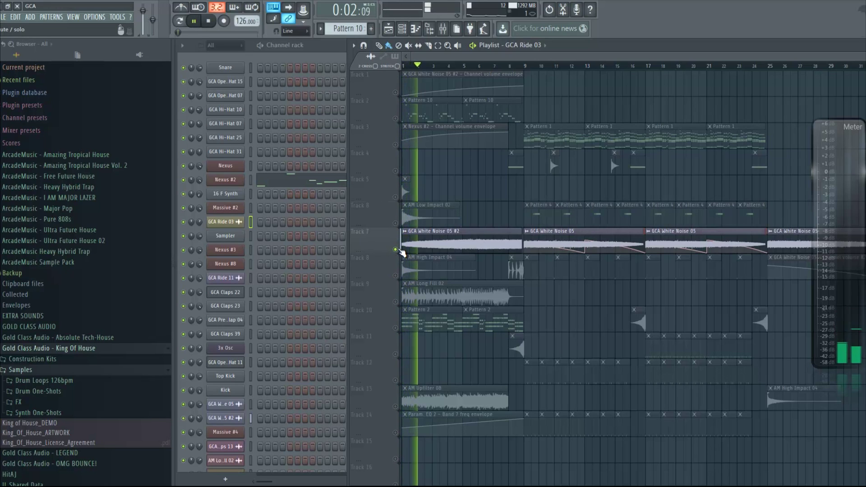
pyautogui.press('space')
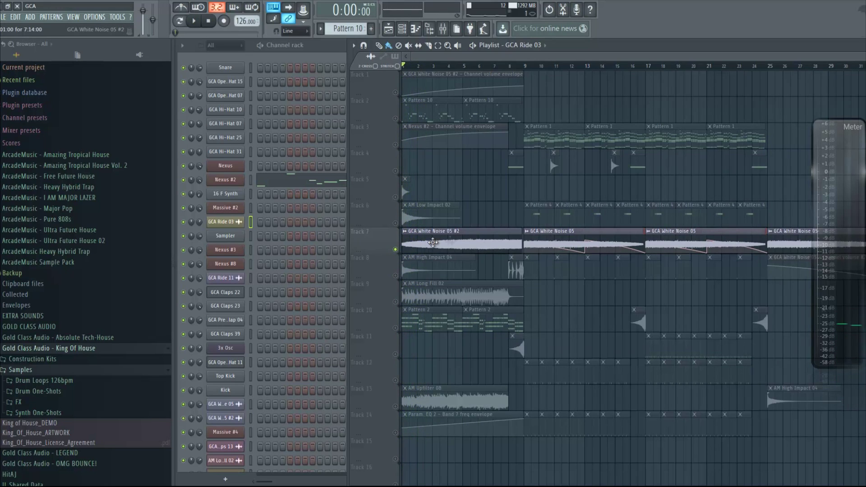
pyautogui.click(396, 92)
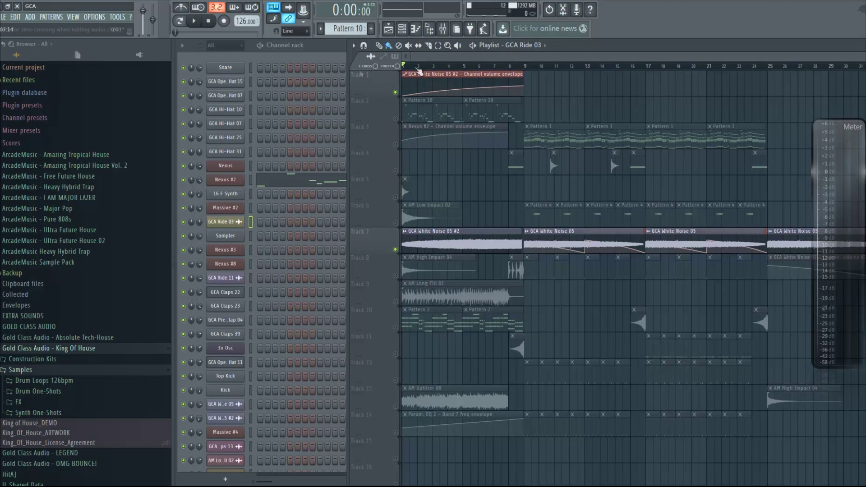
pyautogui.press('space')
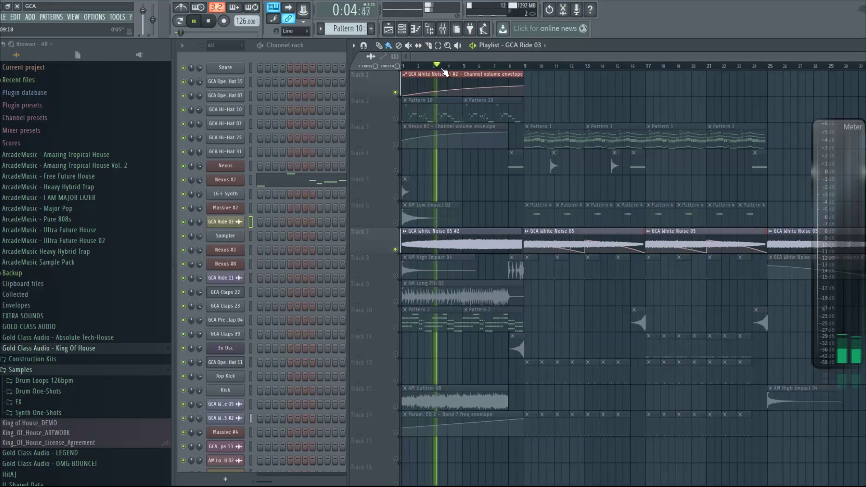
pyautogui.click(492, 66)
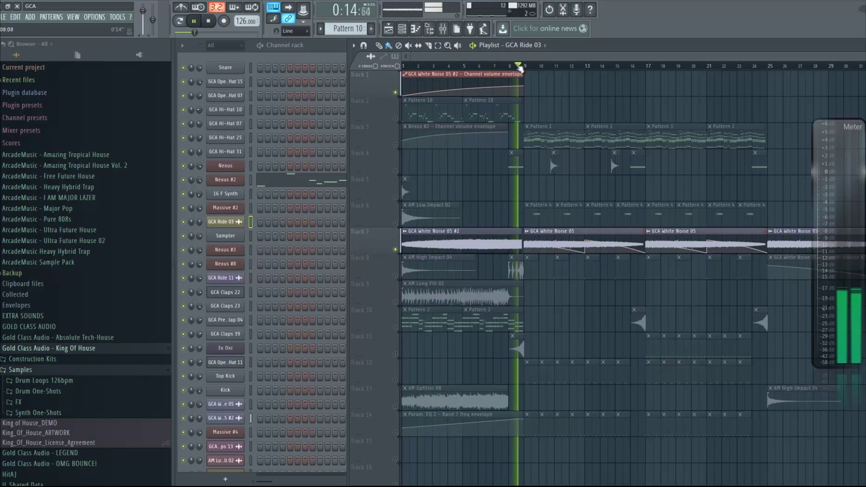
pyautogui.press('space')
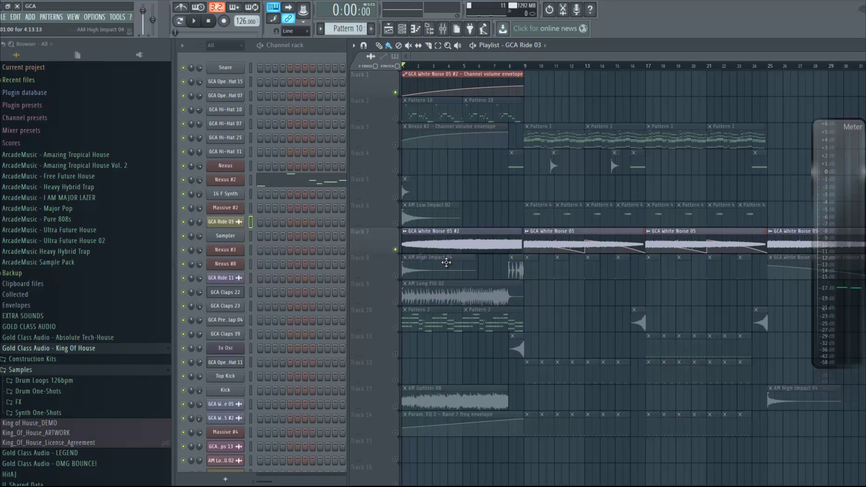
# Solo Track 8 and play the AM High Impact 04 clip at the start of the arrangement
pyautogui.click(399, 279)
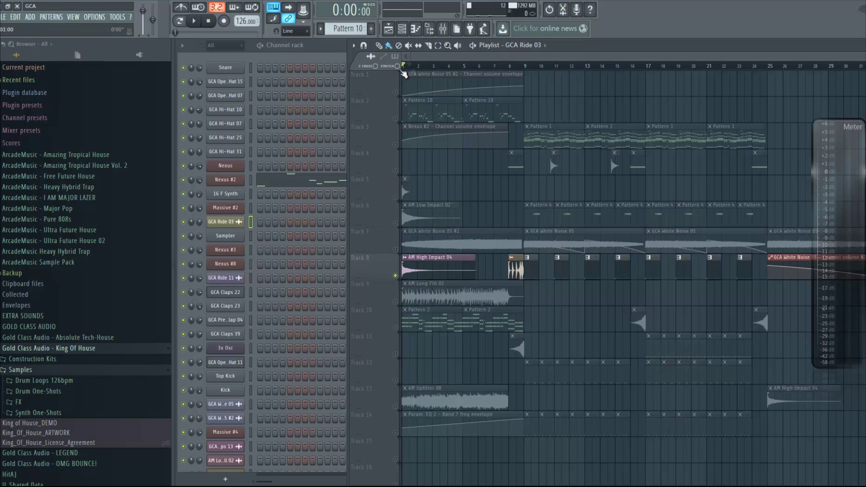
pyautogui.press('space')
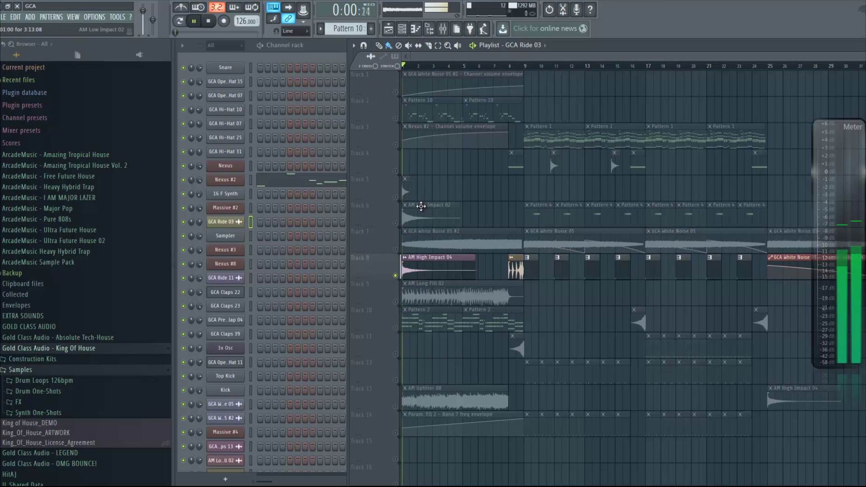
pyautogui.press('space')
# Enable Tracks 5 and 6 alongside Track 8 and play the ride and both impacts together
pyautogui.click(399, 225)
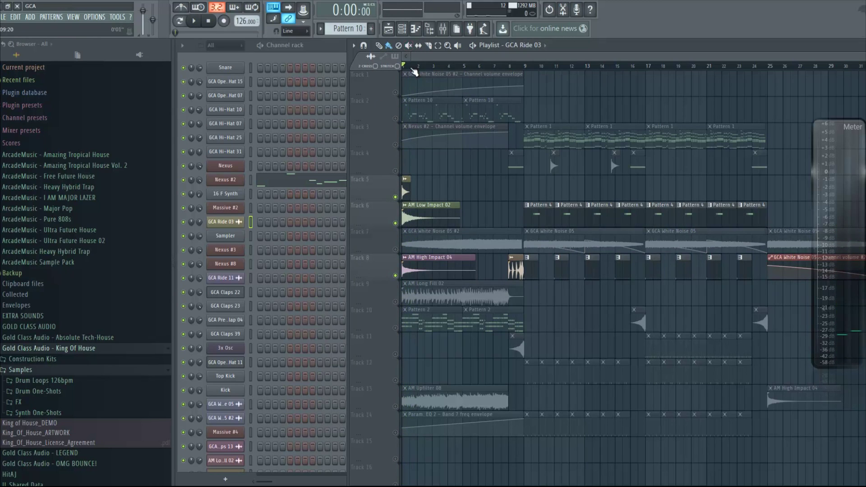
pyautogui.press('space')
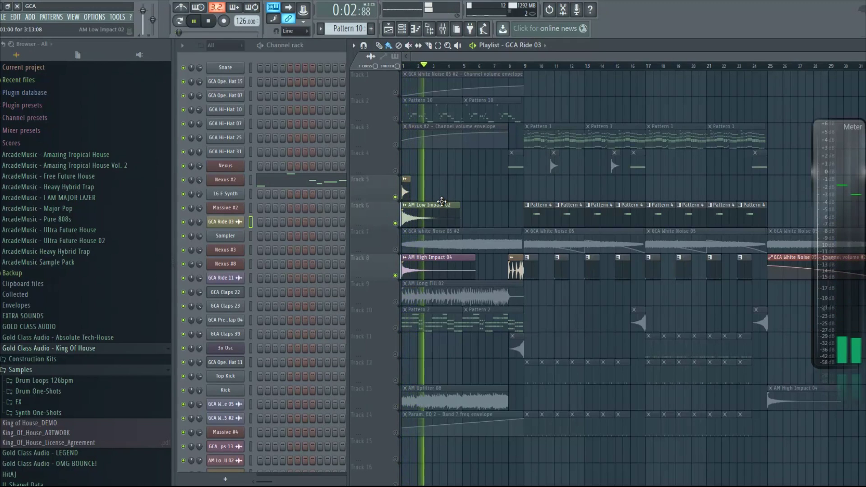
pyautogui.press('space')
# Solo Track 7, enable Tracks 9, 2, 1 and 3 with it, and play the combined intro layers
pyautogui.click(396, 250)
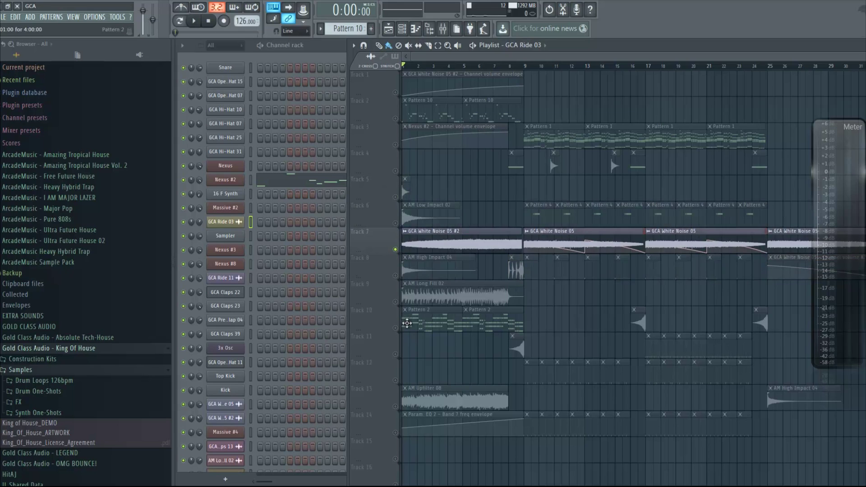
pyautogui.keyDown('ctrl'); pyautogui.click(396, 302); pyautogui.keyUp('ctrl')
pyautogui.keyDown('ctrl'); pyautogui.click(396, 118); pyautogui.keyUp('ctrl')
pyautogui.keyDown('ctrl'); pyautogui.click(395, 92); pyautogui.keyUp('ctrl')
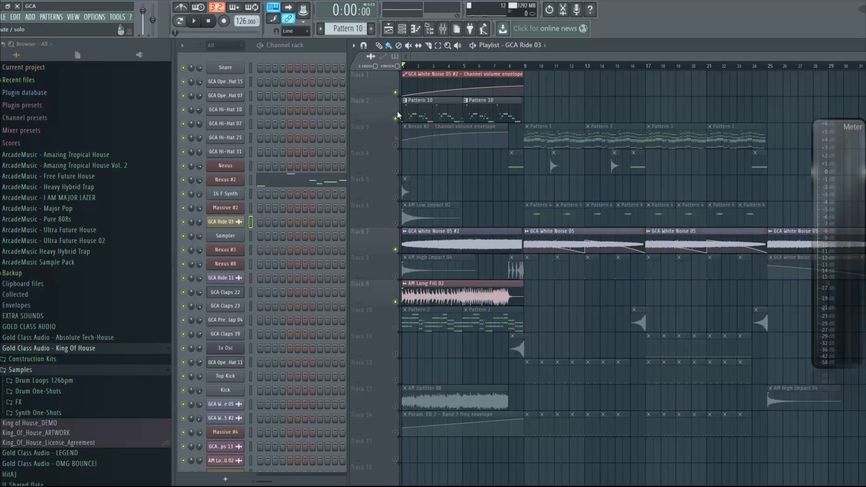
pyautogui.keyDown('ctrl'); pyautogui.click(396, 145); pyautogui.keyUp('ctrl')
pyautogui.press('space')
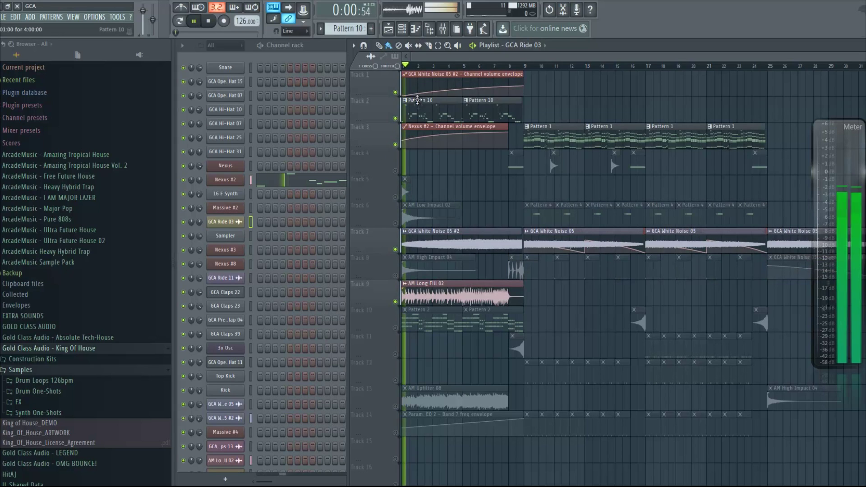
# Solo Track 9 and play the AM Long Fill 02 clip from the beginning
pyautogui.click(399, 301)
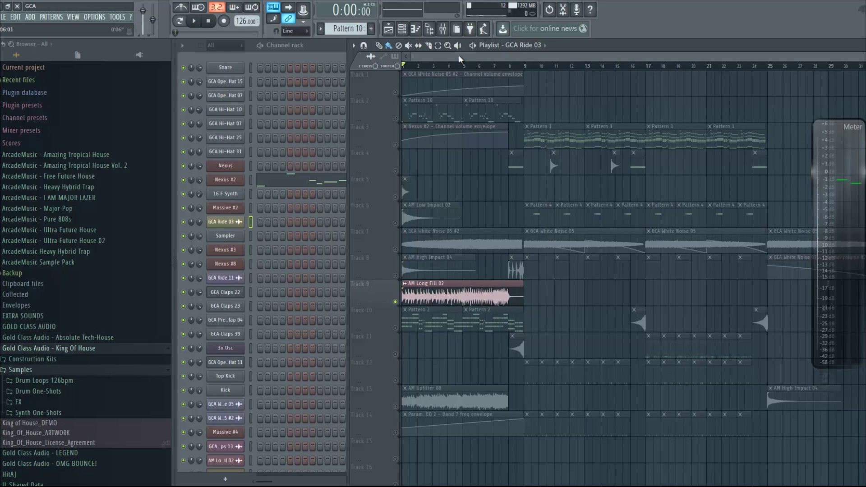
pyautogui.press('space')
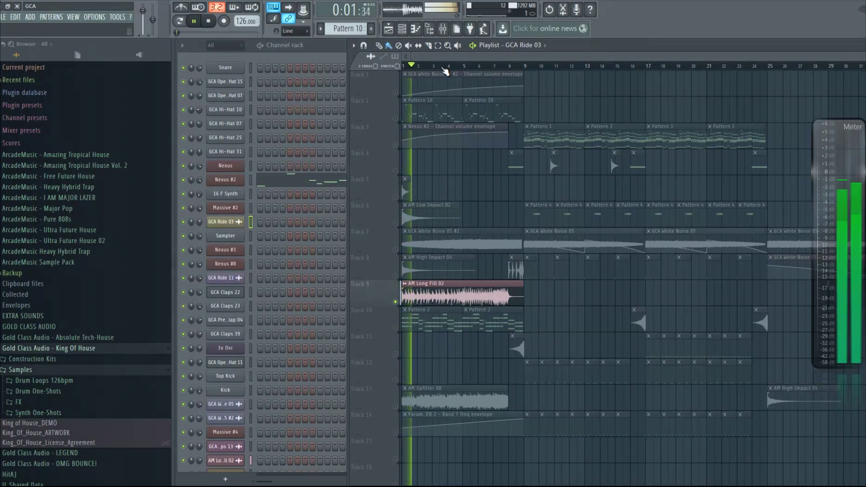
pyautogui.press('space')
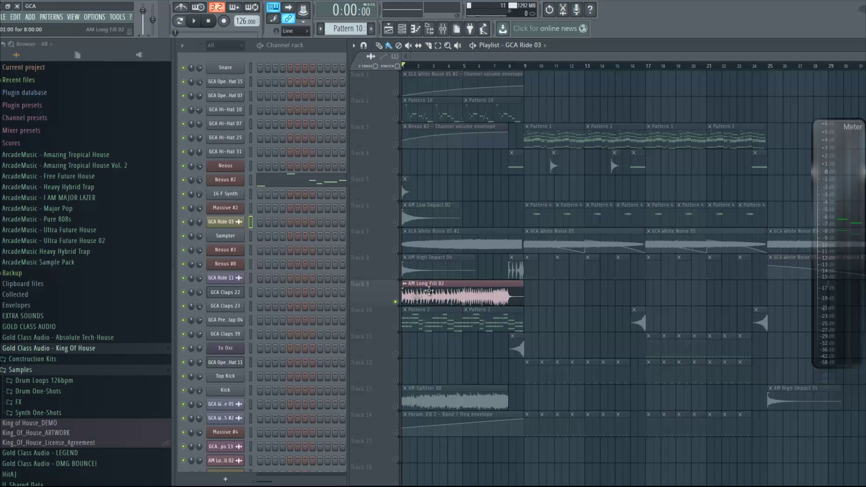
# Replay AM Long Fill 02 from about bar 6, enabling Track 8 to hear its short fill at bar 8
pyautogui.press('space')
pyautogui.click(459, 66)
pyautogui.click(478, 66)
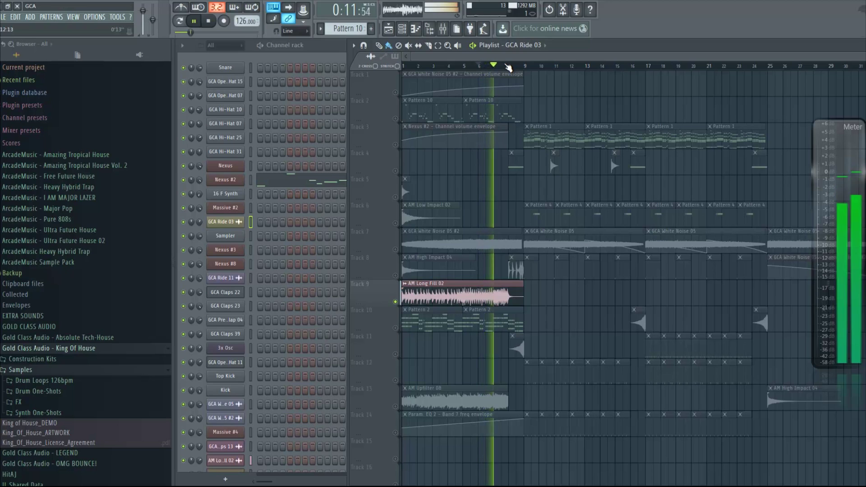
pyautogui.click(398, 274)
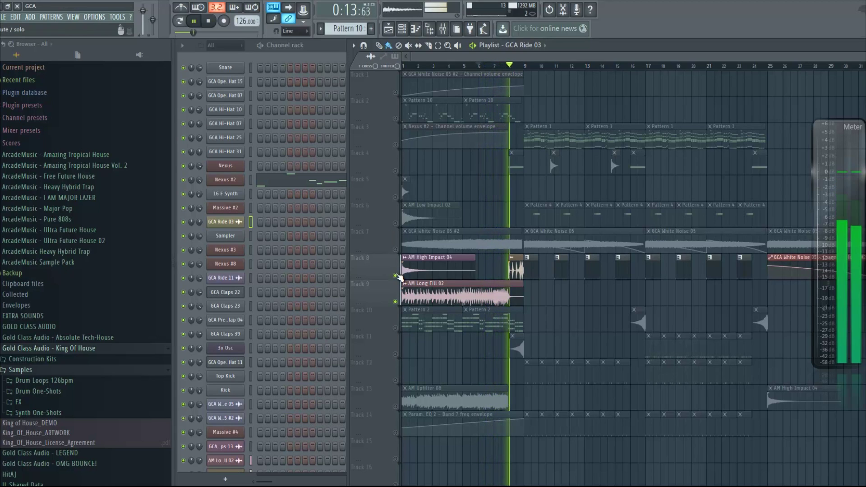
pyautogui.press('space')
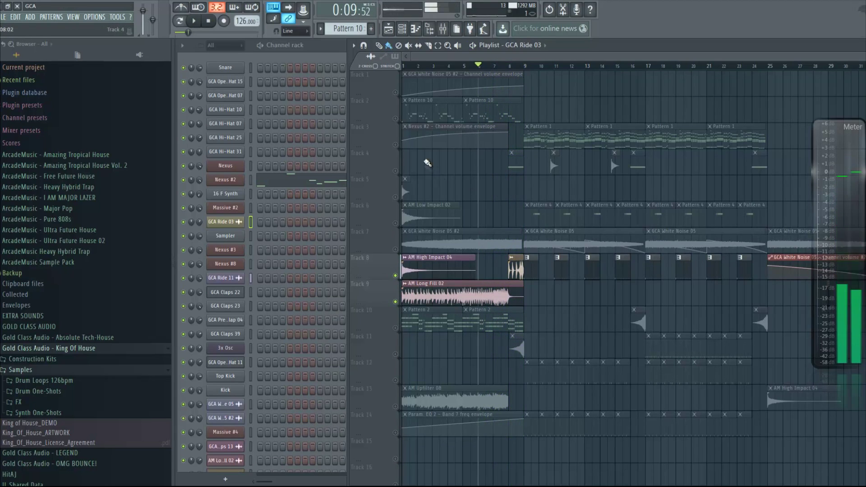
# Return the playhead to the song start and solo Track 10 together with the Param. EQ 2 envelope on Track 14
pyautogui.rightClick(396, 301)
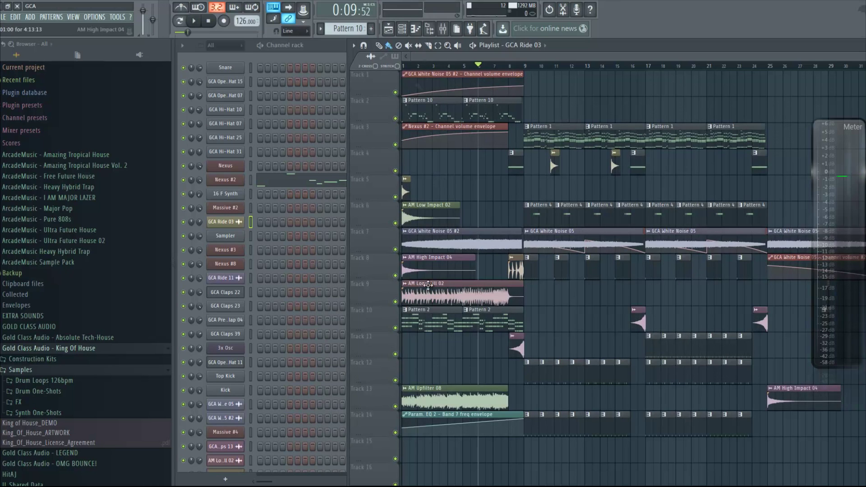
pyautogui.press('Home')
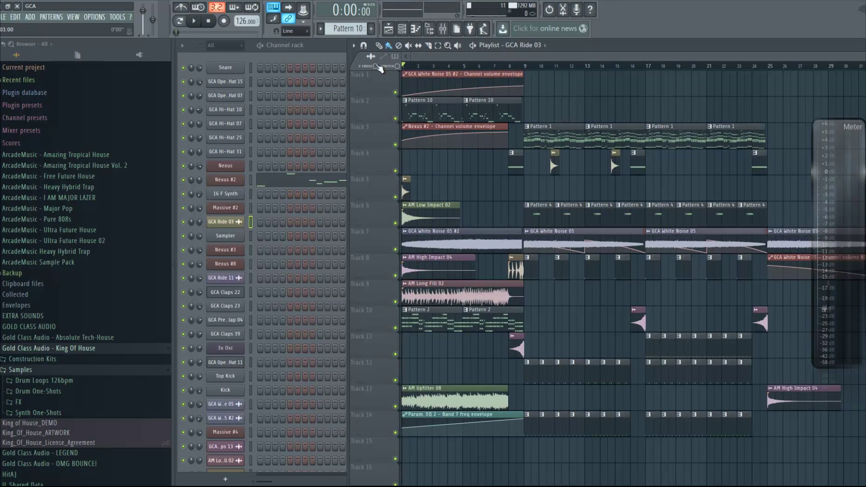
pyautogui.rightClick(396, 328)
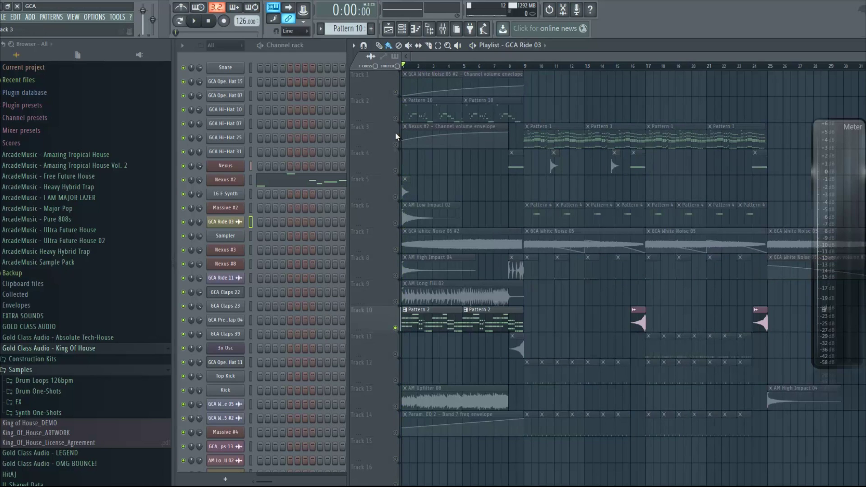
pyautogui.click(397, 433)
# Open Pattern 2 from Track 10 to inspect the notes of its Nexus channel
pyautogui.scroll(-2, 426, 371)
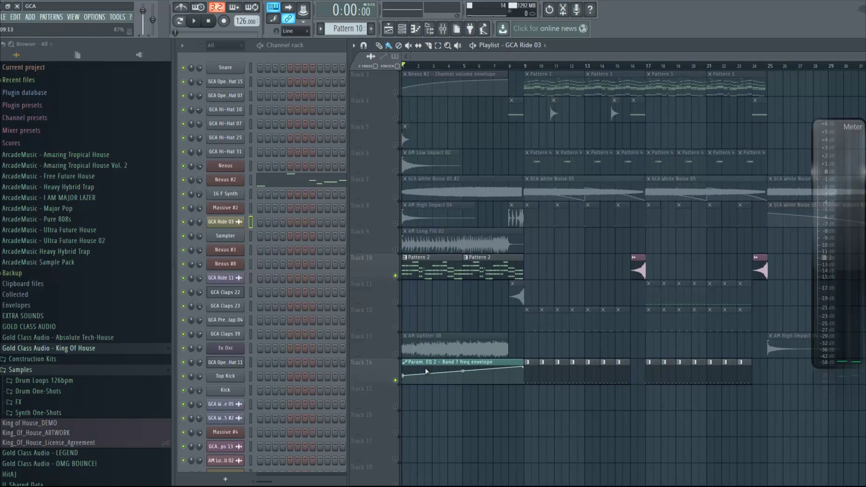
pyautogui.doubleClick(432, 258)
pyautogui.press('F7')
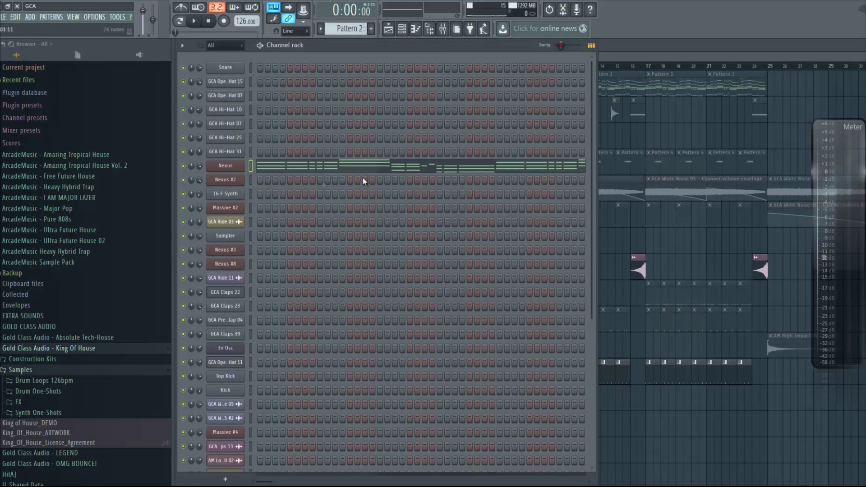
# Open the Nexus channel's plugin to view its PN Piano Stack preset, and close it again
pyautogui.click(225, 166)
pyautogui.click(362, 235)
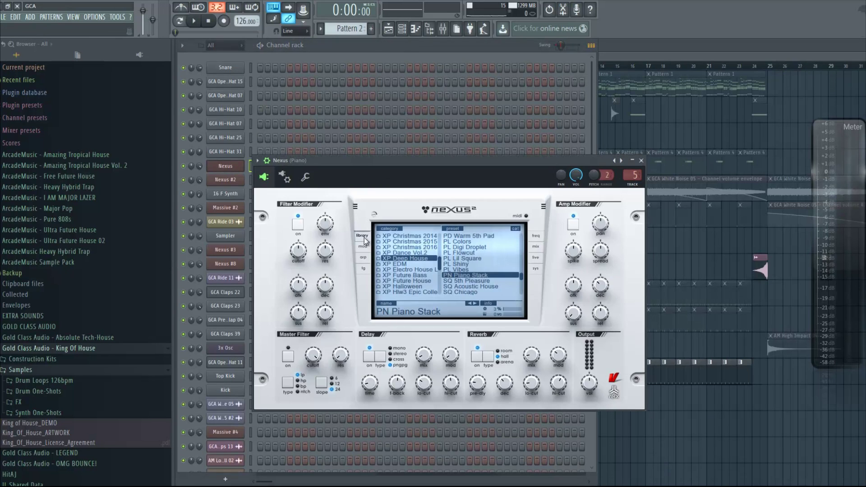
pyautogui.click(633, 163)
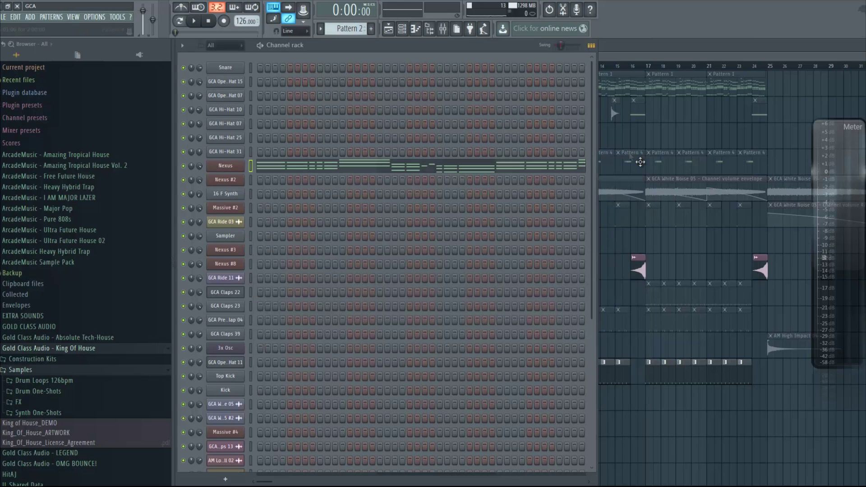
# Play Pattern 2 on its own while viewing the Piano insert in the mixer, and return to song mode
pyautogui.click(179, 21)
pyautogui.press('space')
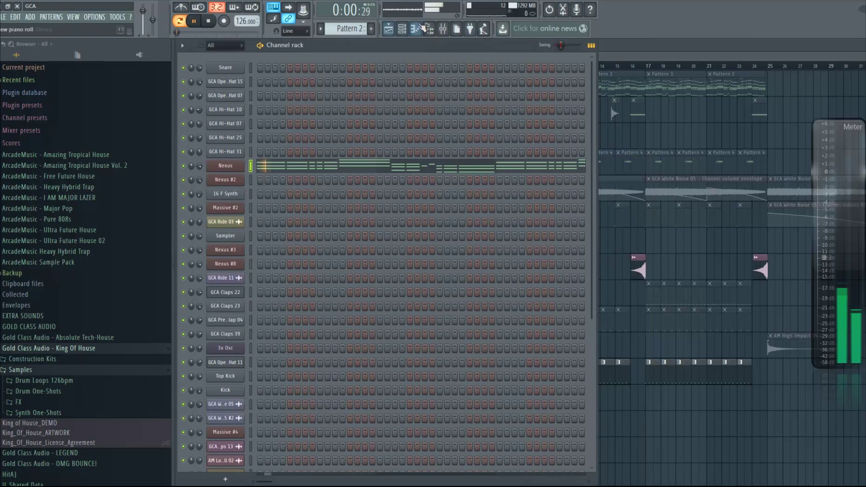
pyautogui.click(443, 28)
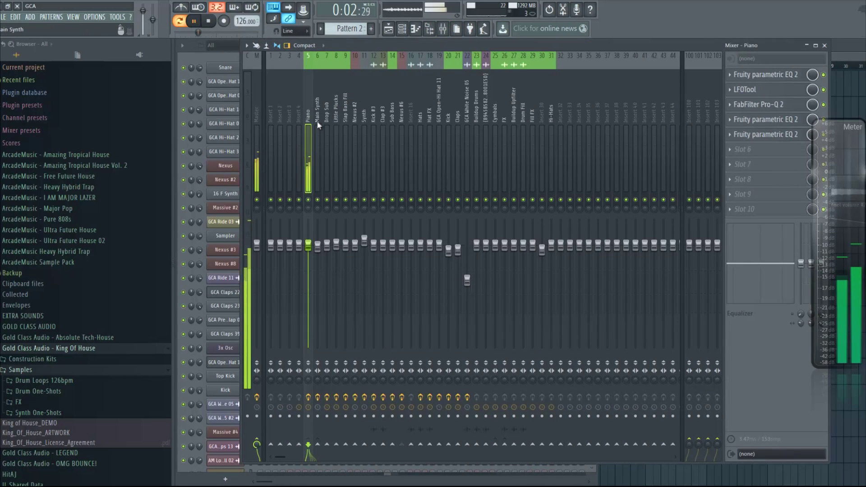
pyautogui.press('F9')
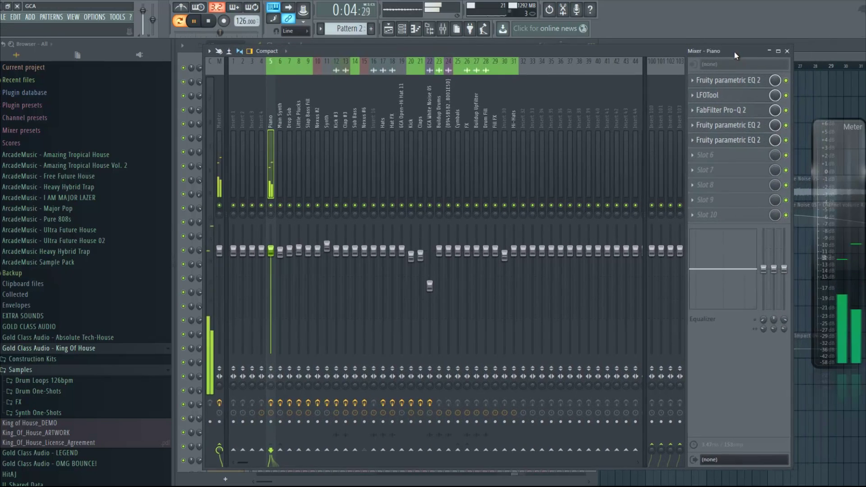
pyautogui.press('F9')
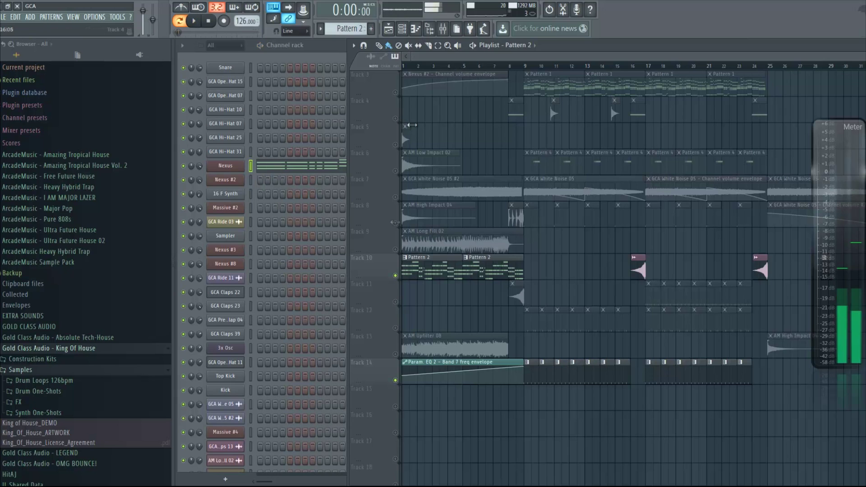
pyautogui.press('space')
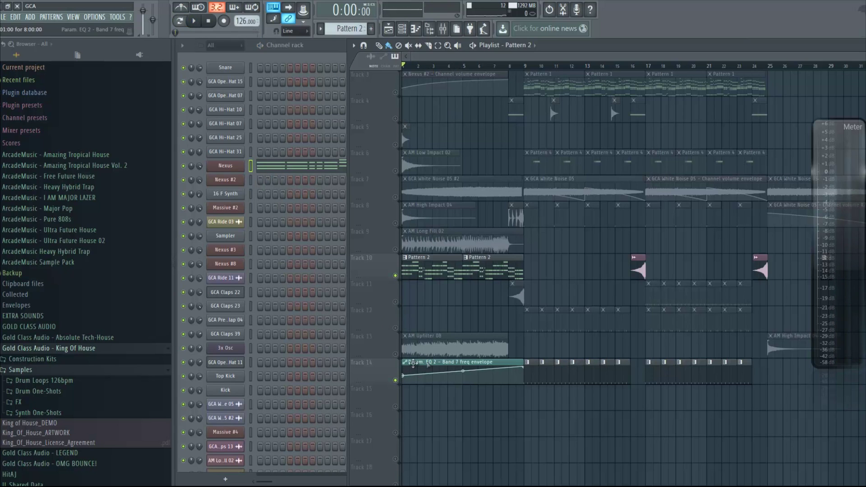
# Inspect the Piano insert's parametric EQs in slots 5 and 4, playing the song to watch the automated filter band
pyautogui.click(443, 28)
pyautogui.click(744, 140)
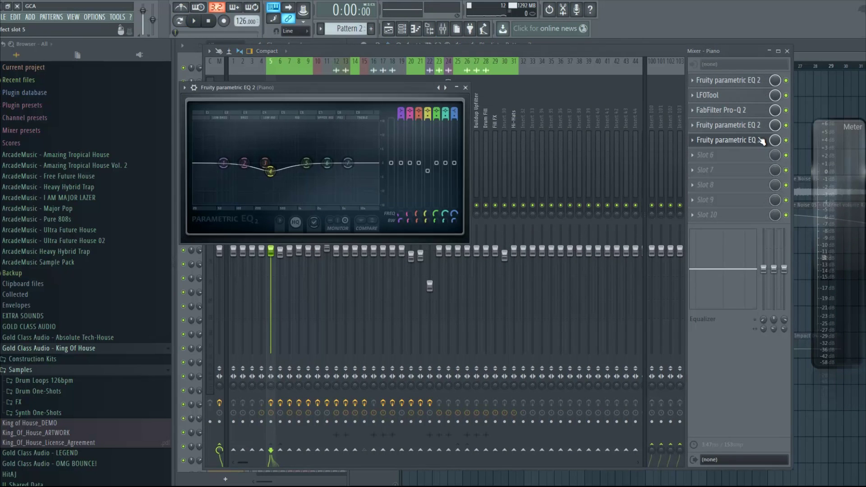
pyautogui.click(742, 126)
pyautogui.moveTo(364, 256); pyautogui.dragTo(390, 251)
pyautogui.press('space')
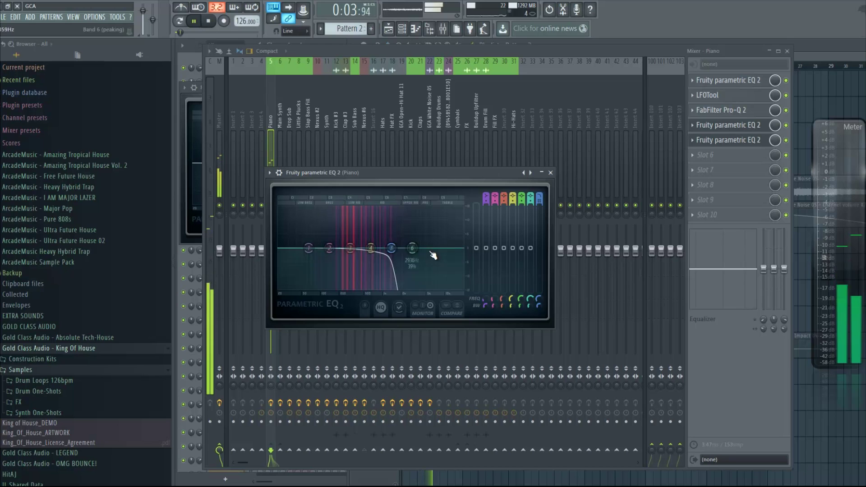
# Jump playback to about bar 7 and check how the automated filter has opened in the Piano's slot 4 EQ
pyautogui.press('F5')
pyautogui.click(493, 66)
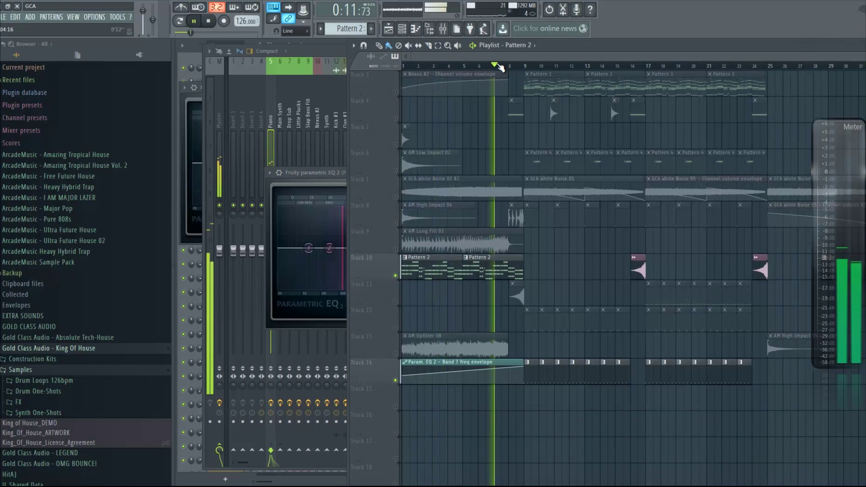
pyautogui.click(325, 173)
pyautogui.press('space')
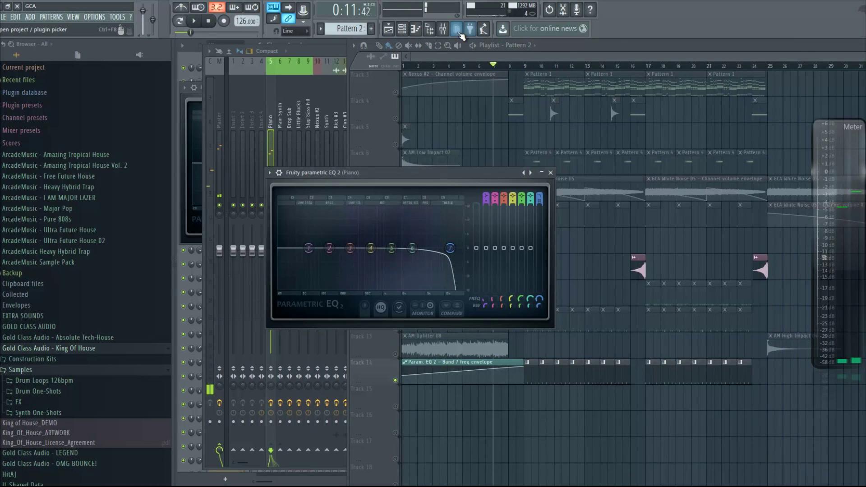
# Examine the Piano insert's slot 1 parametric EQ curve and its FabFilter Pro-Q 2 cuts, and close the mixer
pyautogui.click(447, 29)
pyautogui.click(735, 81)
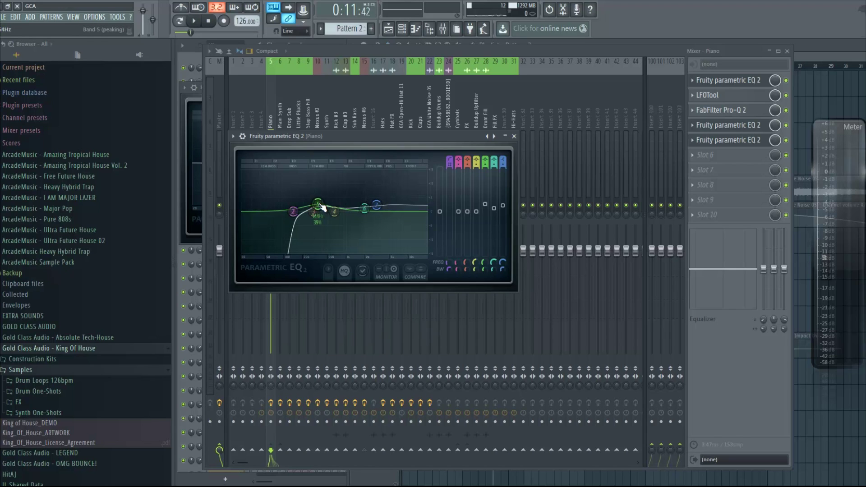
pyautogui.click(753, 112)
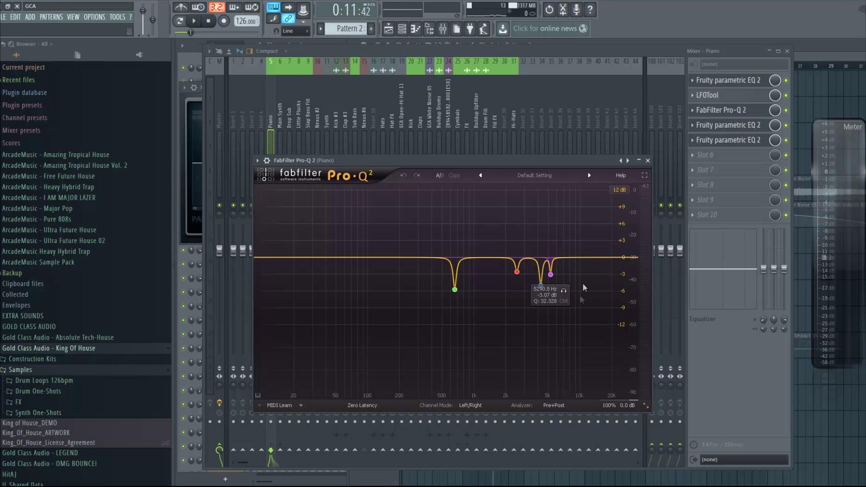
pyautogui.click(648, 161)
pyautogui.click(787, 51)
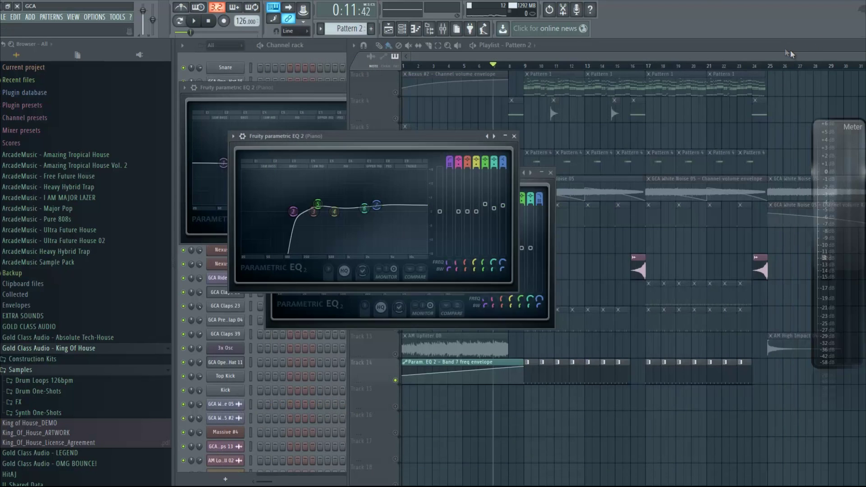
# Examine the band 4 dip in the Piano insert's slot 5 parametric EQ while playing from about bar 7
pyautogui.click(443, 28)
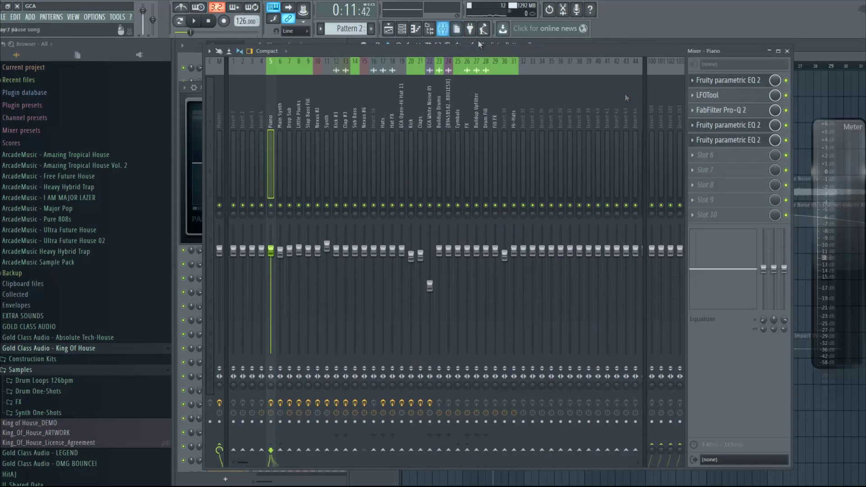
pyautogui.click(751, 126)
pyautogui.click(737, 141)
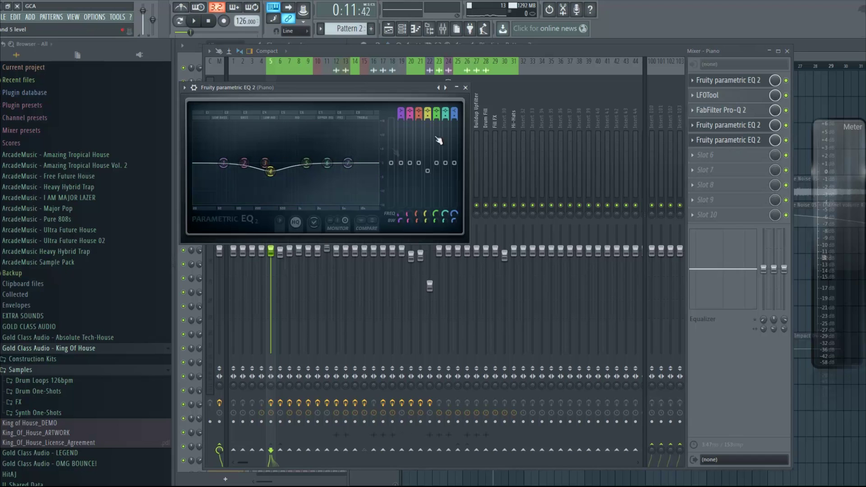
pyautogui.press('space')
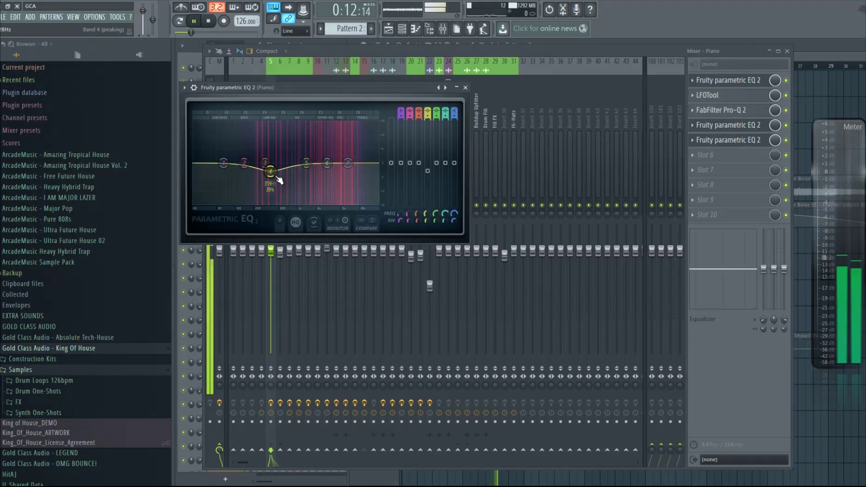
pyautogui.press('space')
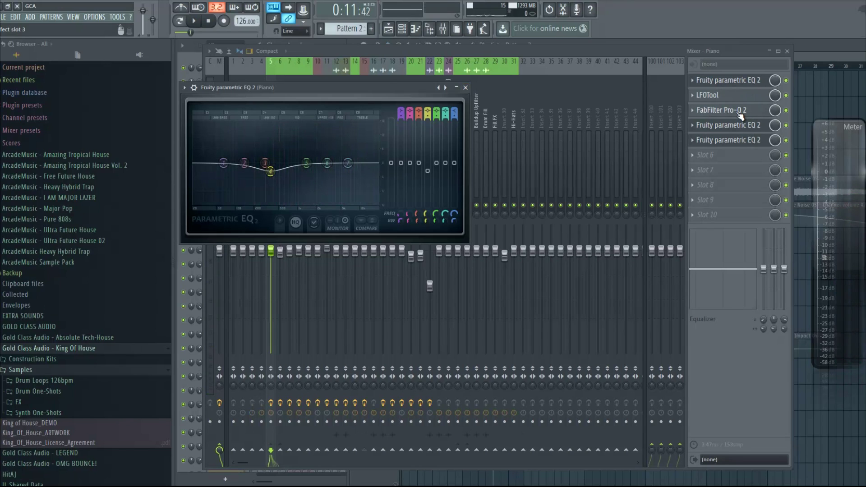
# Revisit the narrow FabFilter Pro-Q 2 cuts on the Piano insert, and close the slot 5 EQ and the mixer
pyautogui.click(751, 119)
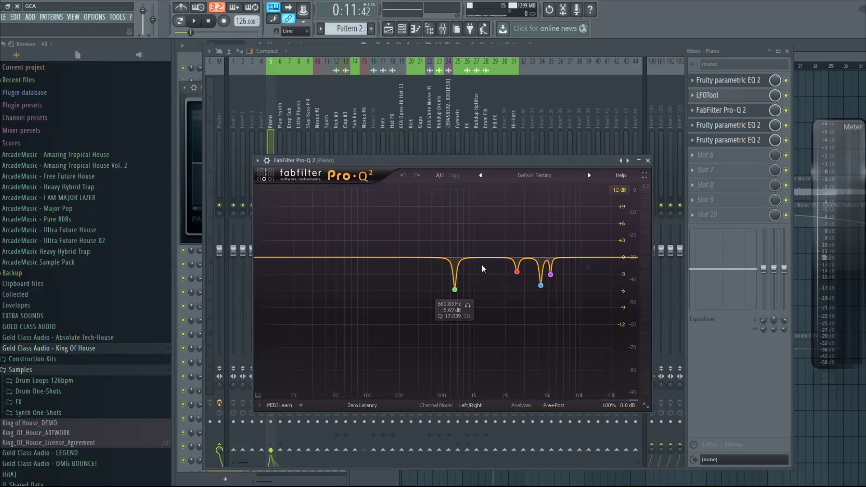
pyautogui.click(648, 160)
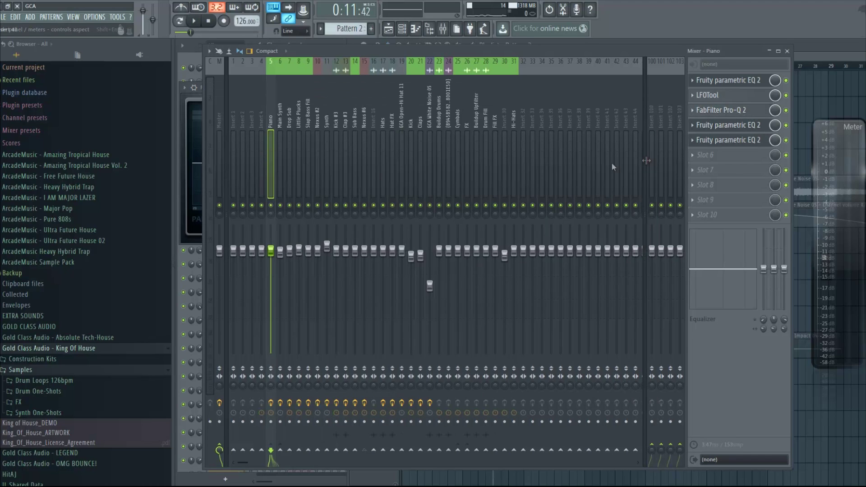
pyautogui.click(731, 110)
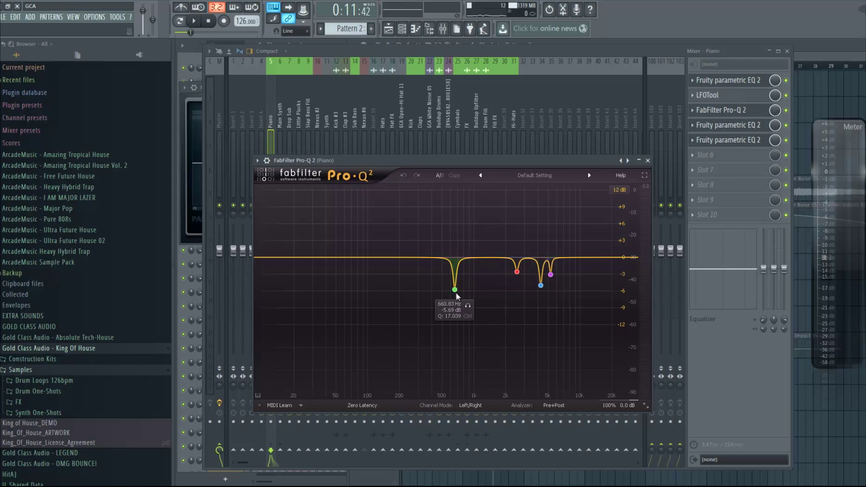
pyautogui.click(741, 142)
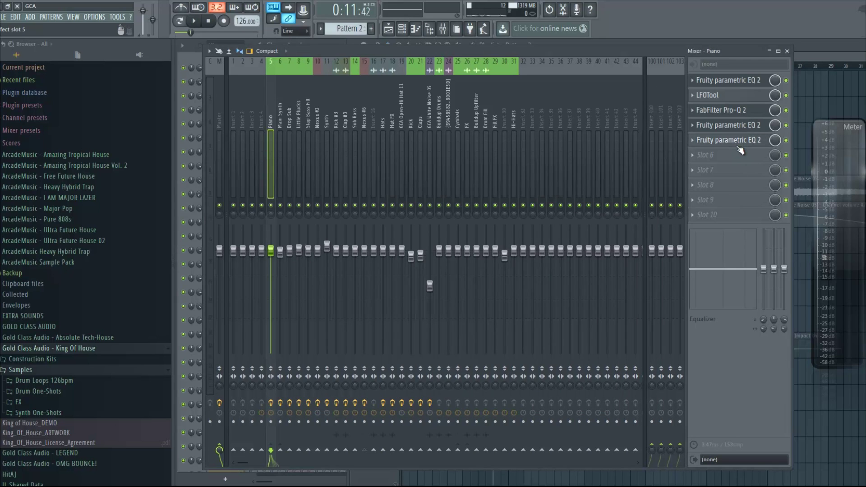
pyautogui.click(465, 88)
pyautogui.press('F9')
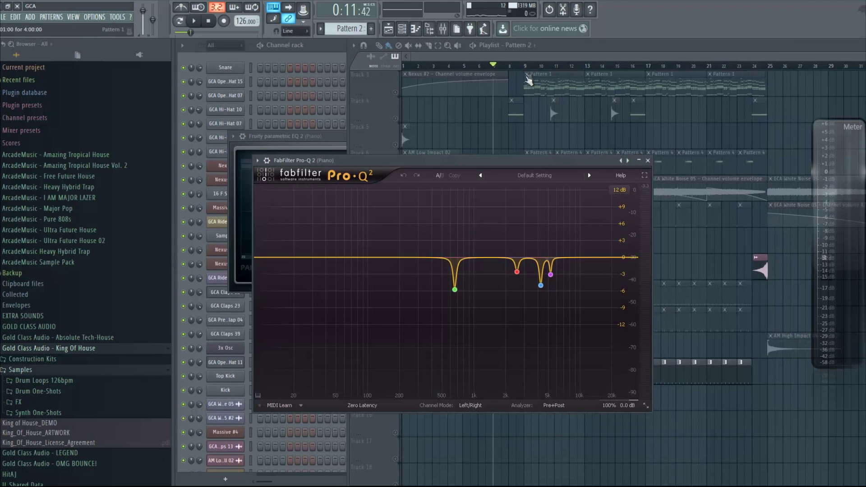
# Bring the playlist forward and play the soloed piano from about bar 7
pyautogui.click(570, 50)
pyautogui.press('space')
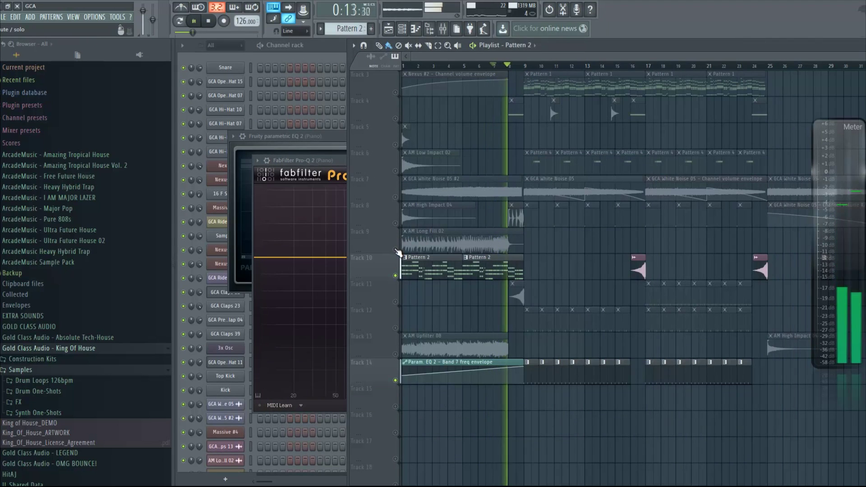
pyautogui.press('space')
# Reopen the Piano insert's slot 1 parametric EQ to examine its low cut
pyautogui.press('F9')
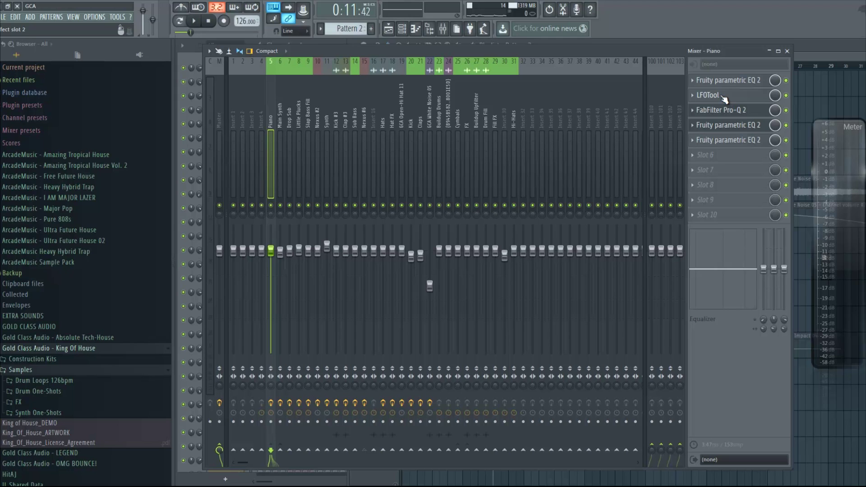
pyautogui.click(707, 85)
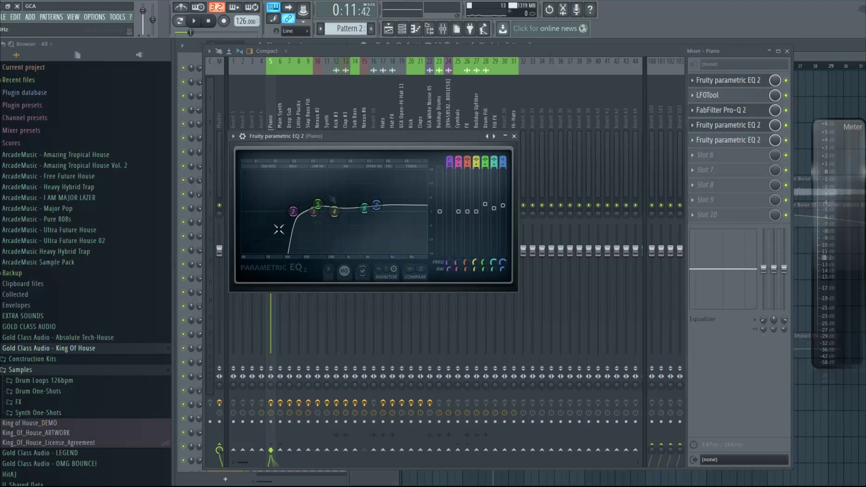
pyautogui.click(505, 136)
# Examine the LFOTool volume curve on the Piano insert, and close the plugin and the mixer
pyautogui.click(704, 95)
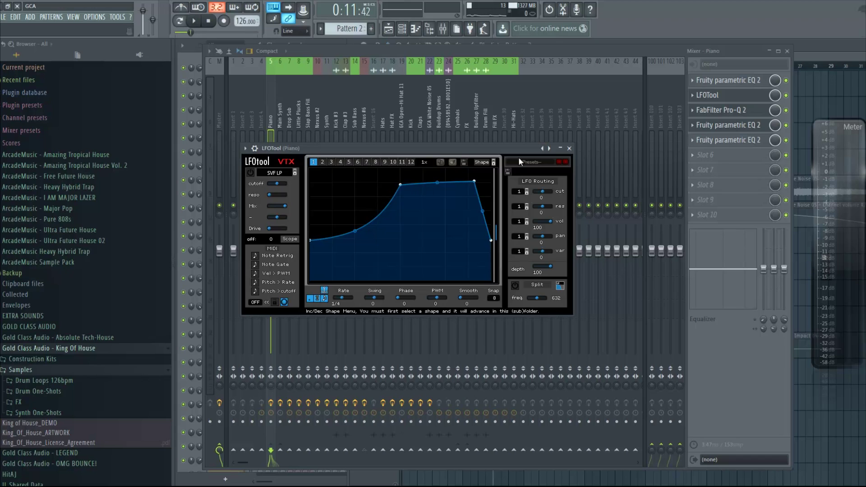
pyautogui.click(570, 148)
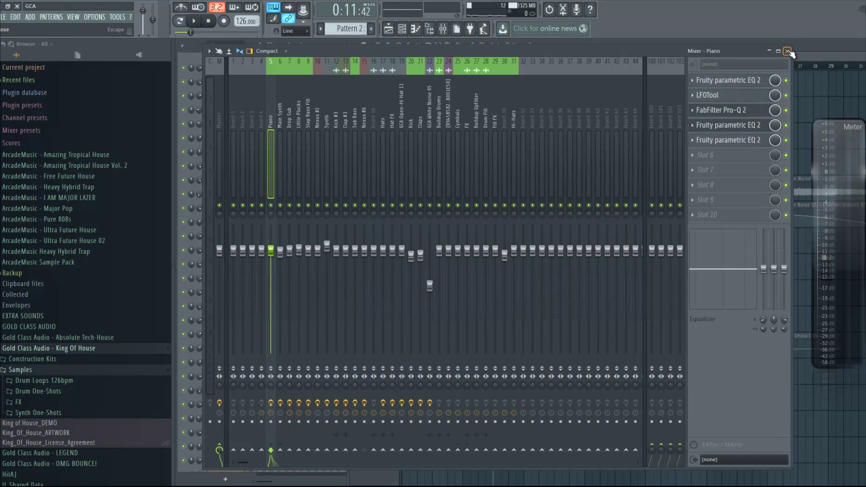
pyautogui.click(723, 98)
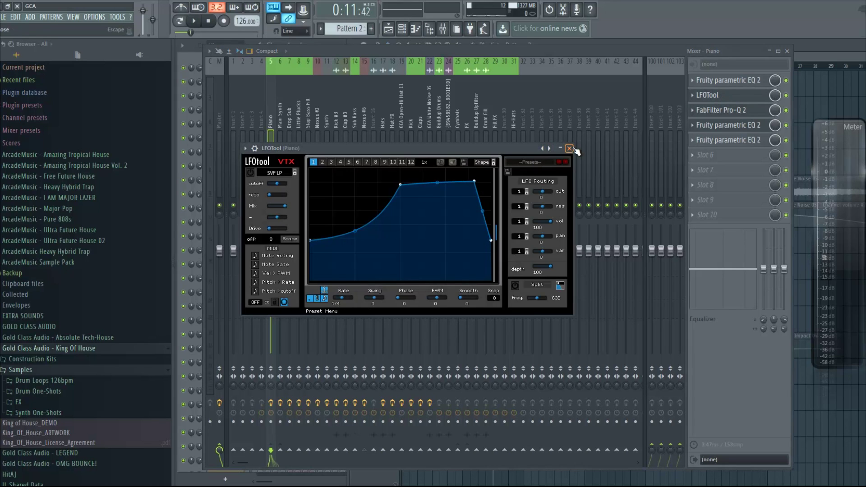
pyautogui.click(723, 95)
pyautogui.click(788, 51)
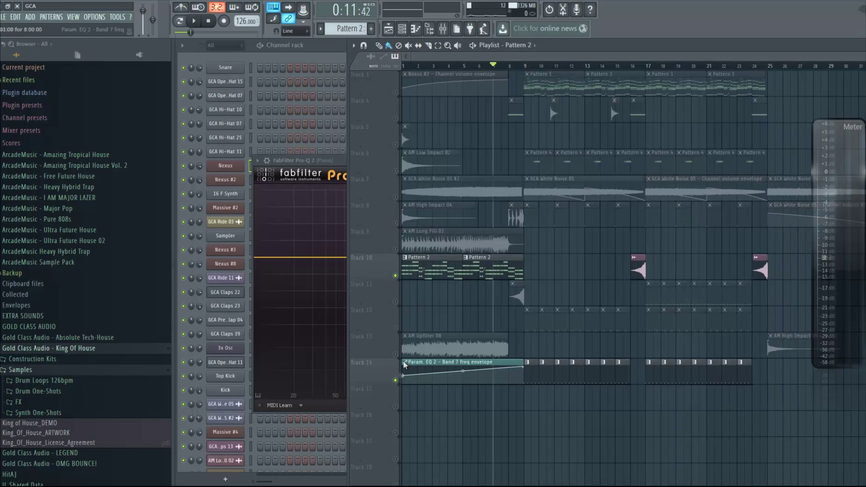
# Open the GCA White Noise 05 #2 clip's channel settings and inspect the Fruity parametric EQ 2 on its mixer insert
pyautogui.rightClick(395, 254)
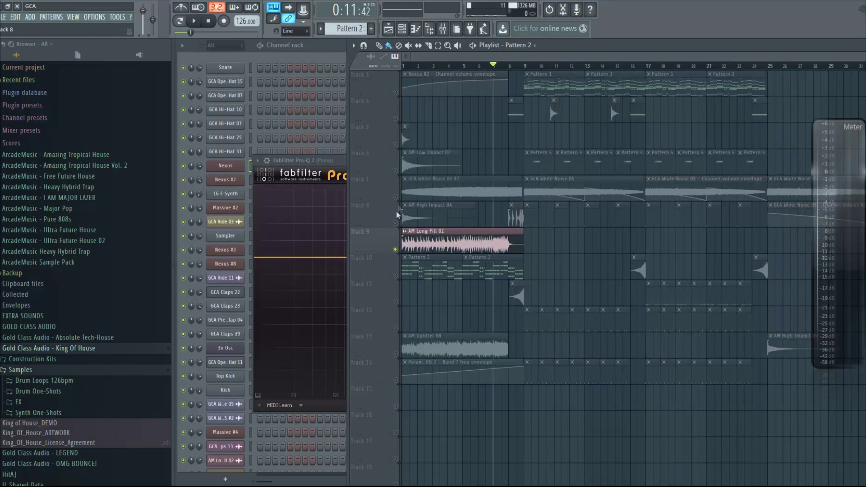
pyautogui.doubleClick(462, 191)
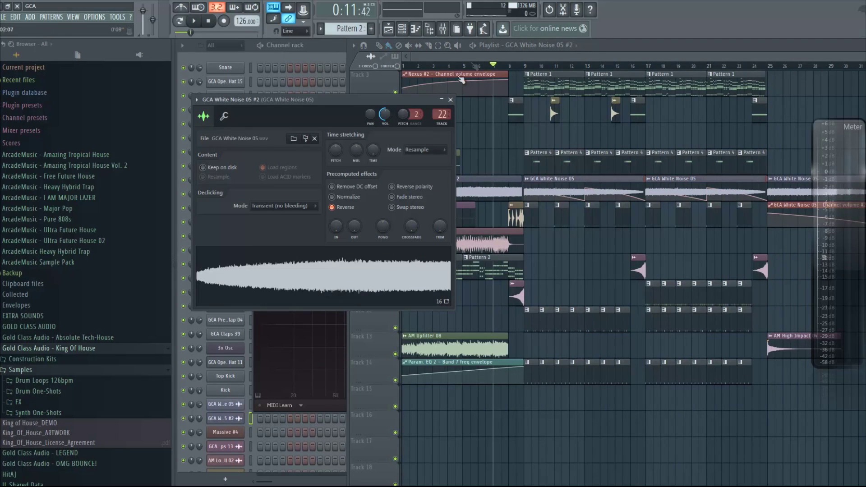
pyautogui.click(442, 28)
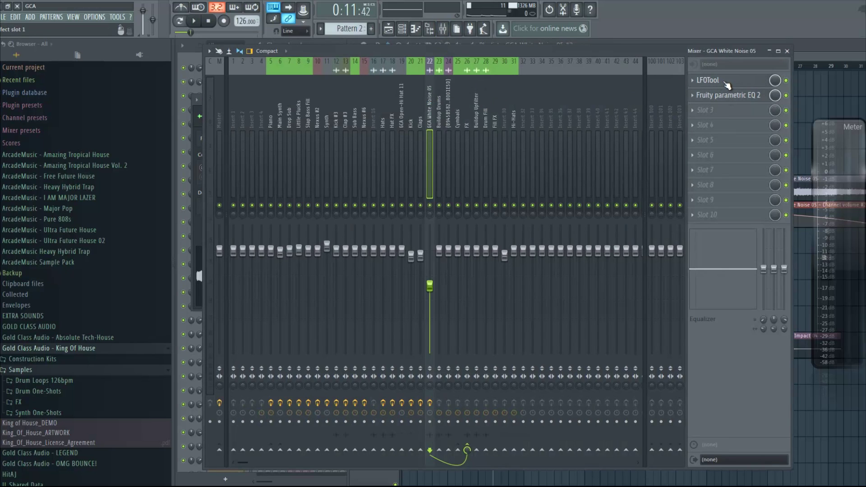
pyautogui.click(733, 95)
pyautogui.moveTo(412, 248); pyautogui.dragTo(436, 263)
pyautogui.click(550, 173)
pyautogui.click(787, 50)
# Audition the soloed white noise on Track 7 and look over its mixer insert again
pyautogui.press('space')
pyautogui.click(442, 28)
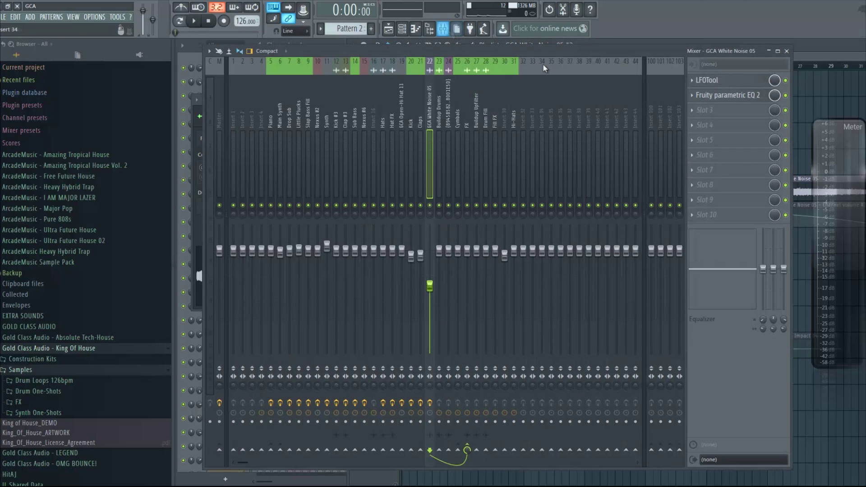
pyautogui.click(787, 51)
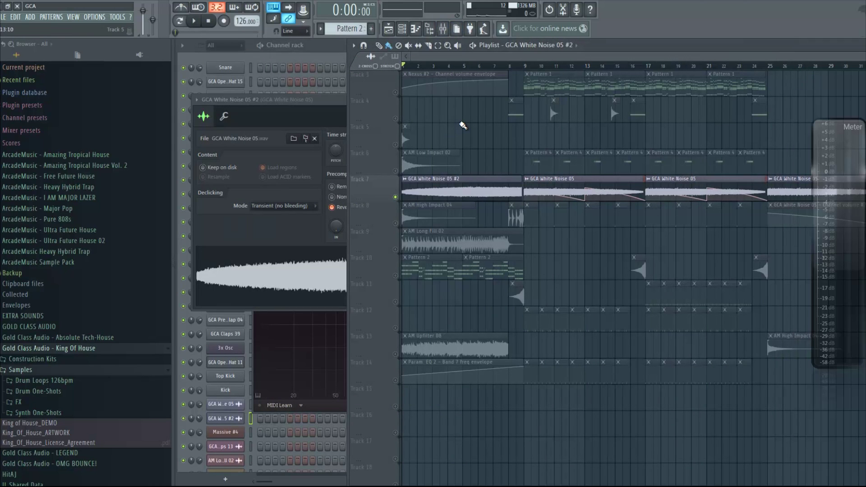
# Compare the soloed white noise with its LFOTool bypassed and enabled, and check the FX insert it is routed to
pyautogui.press('space')
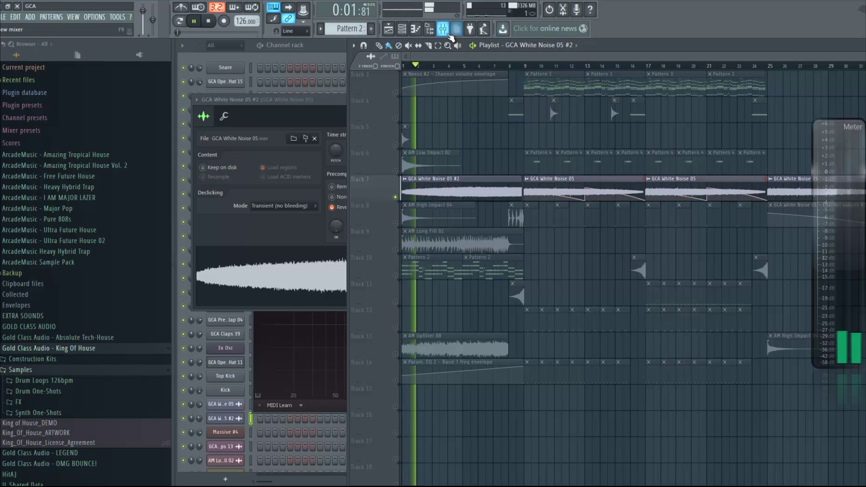
pyautogui.click(443, 28)
pyautogui.press('space')
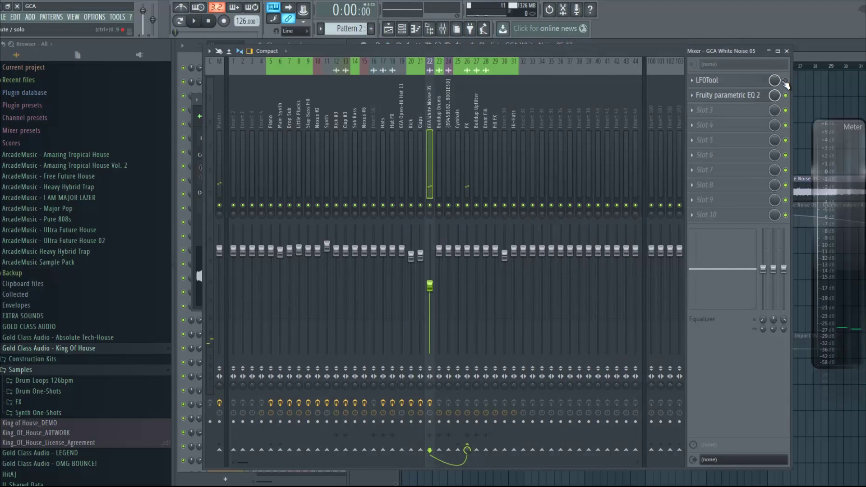
pyautogui.press('space')
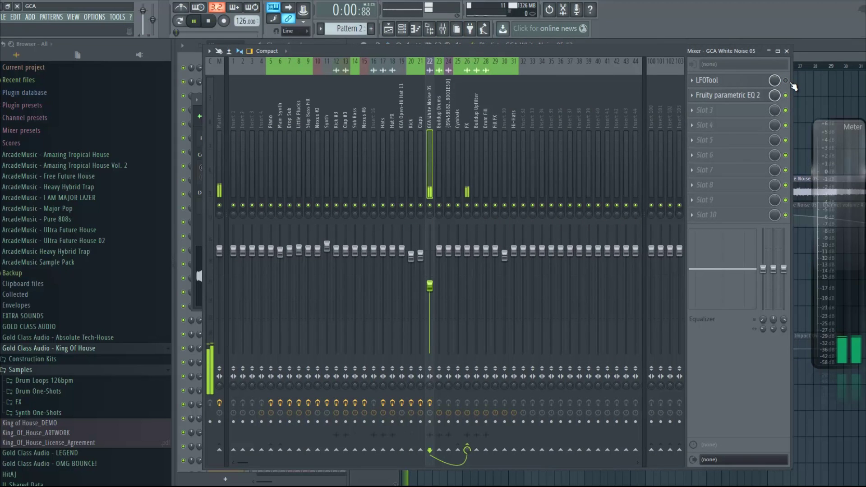
pyautogui.press('space')
pyautogui.press('space')
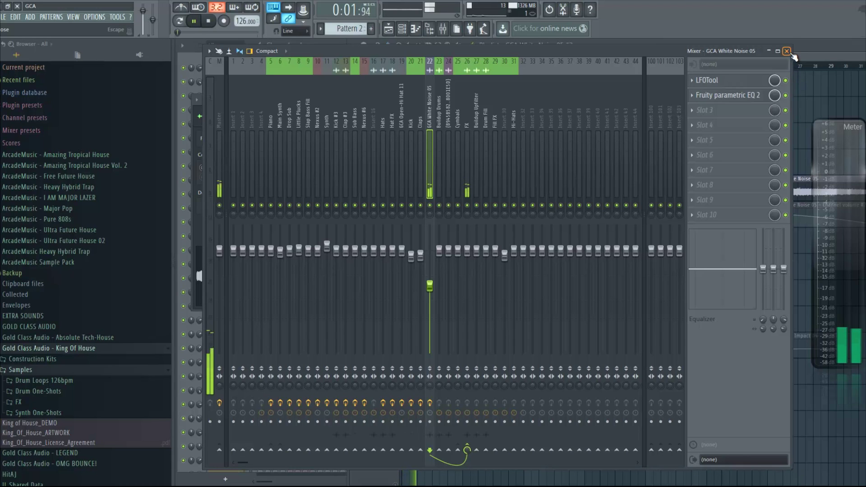
pyautogui.press('space')
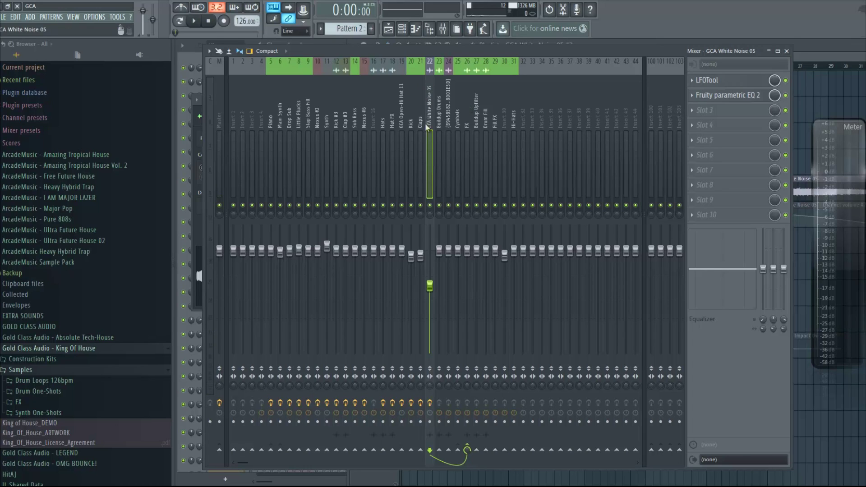
pyautogui.click(468, 102)
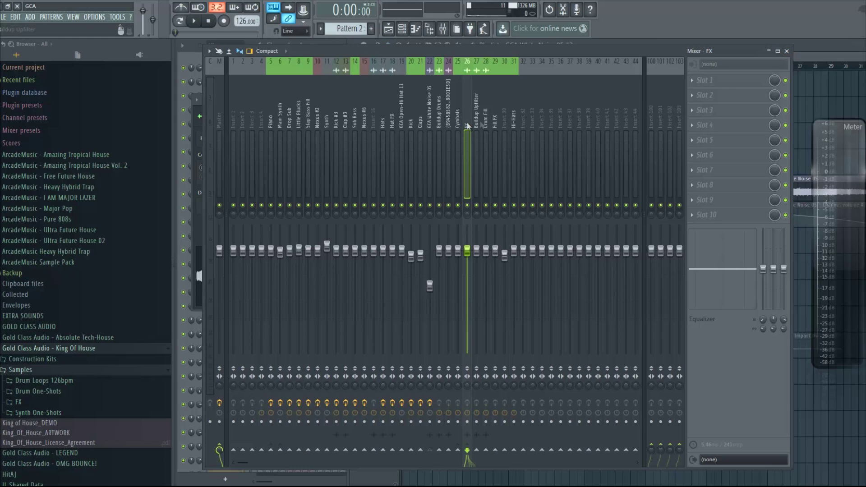
pyautogui.click(787, 51)
# Enable Tracks 5, 6 and 8 alongside Track 7, and audition the impact layers while watching their mixer levels
pyautogui.click(396, 225)
pyautogui.moveTo(399, 202); pyautogui.dragTo(397, 130)
pyautogui.press('space')
pyautogui.press('F9')
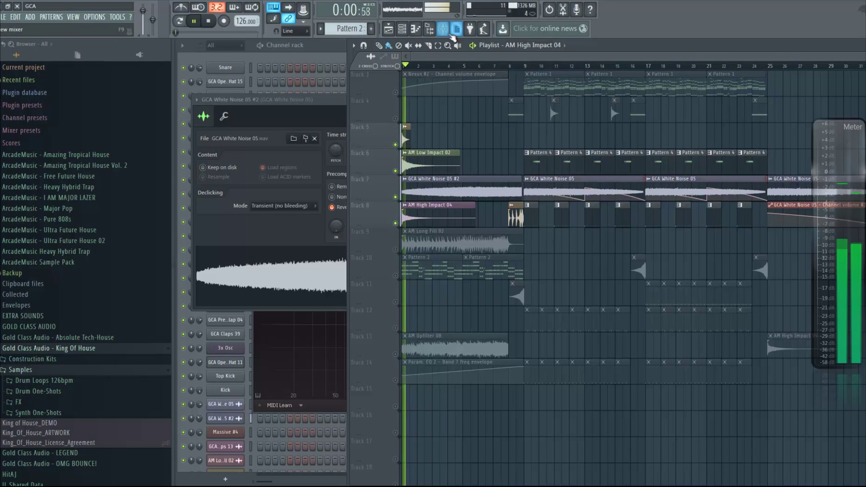
pyautogui.click(467, 206)
pyautogui.press('space')
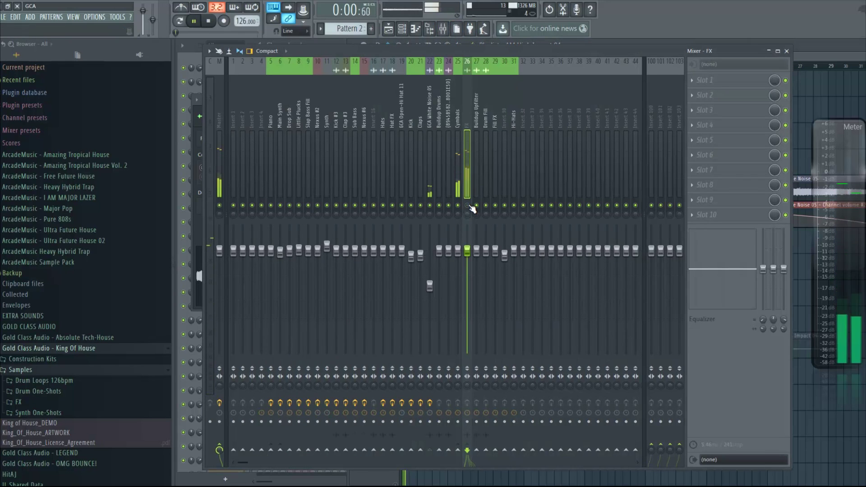
pyautogui.click(468, 206)
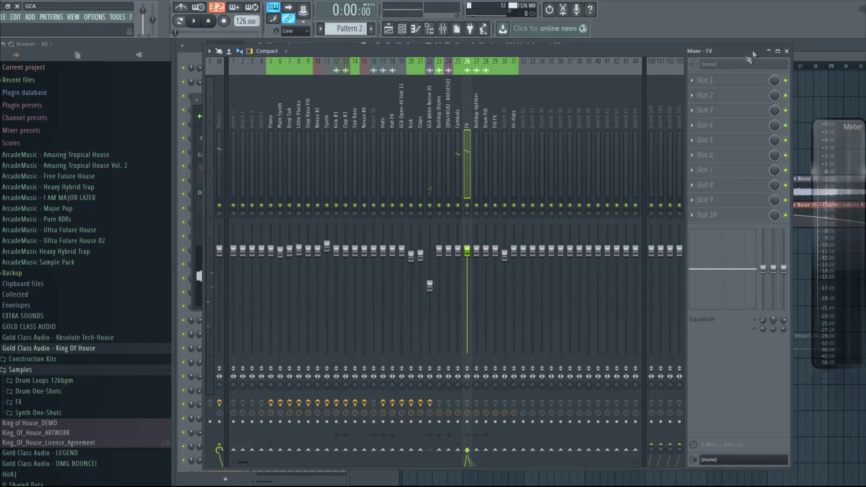
pyautogui.click(786, 51)
# Inspect the channels and mixer inserts of the short Track 5 cymbal clip and the AM Low Impact 02 clip
pyautogui.doubleClick(406, 138)
pyautogui.click(499, 148)
pyautogui.click(443, 28)
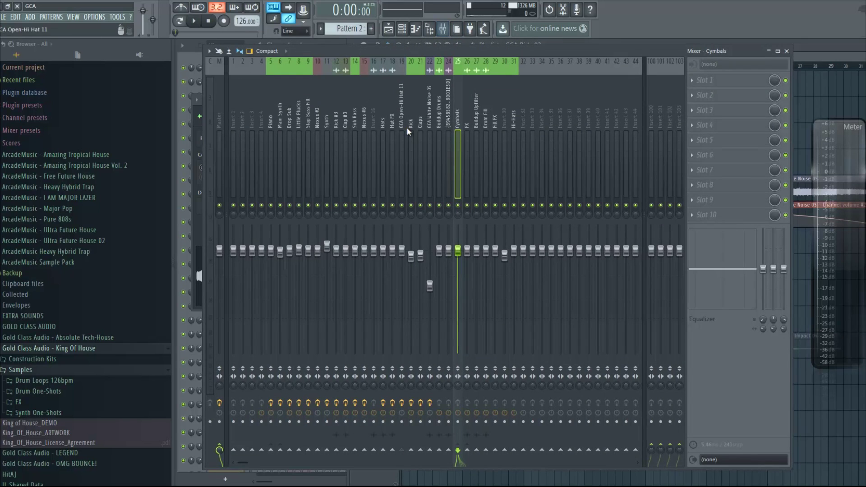
pyautogui.click(787, 53)
pyautogui.doubleClick(438, 168)
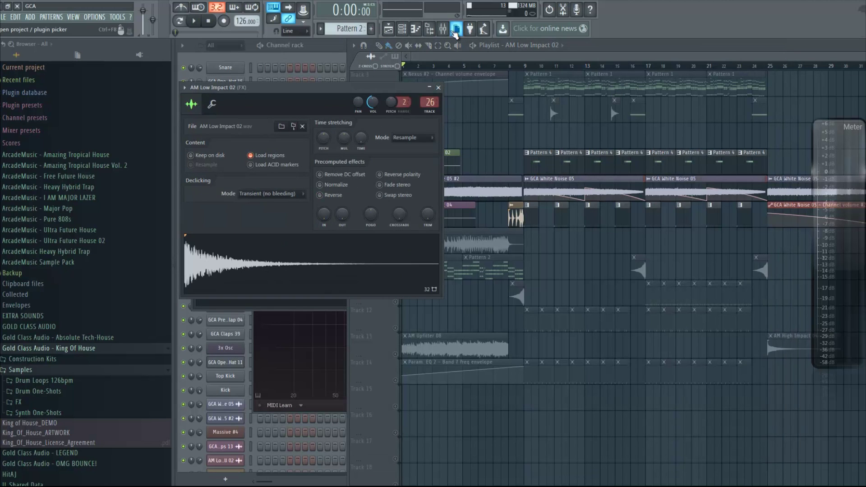
pyautogui.click(443, 28)
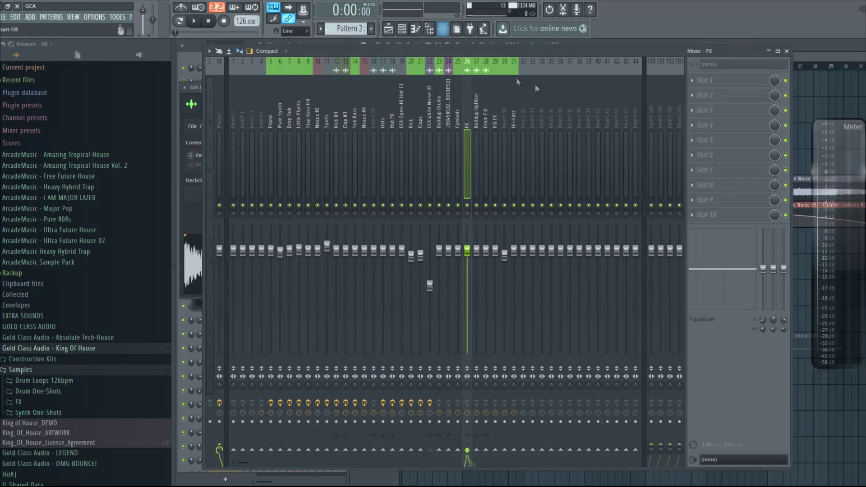
pyautogui.click(787, 50)
# Solo Track 9 and inspect the AM Long Fill 02 clip's channel settings and its Buildup Drums mixer insert
pyautogui.doubleClick(415, 190)
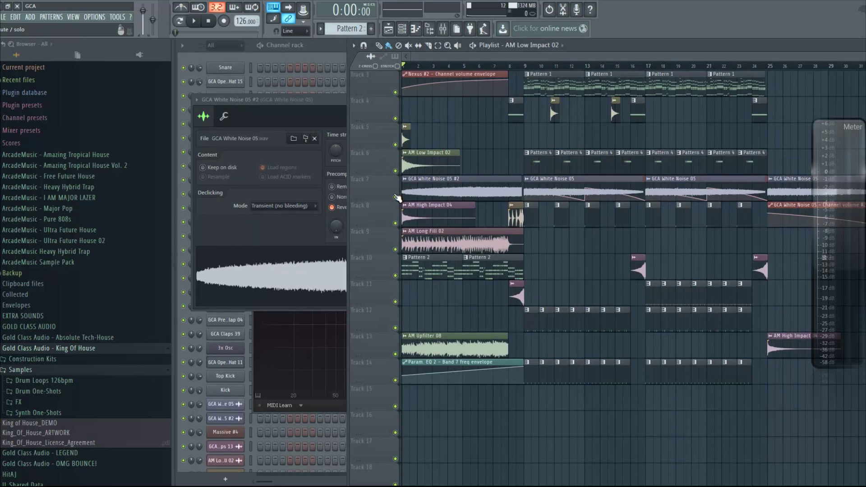
pyautogui.doubleClick(424, 243)
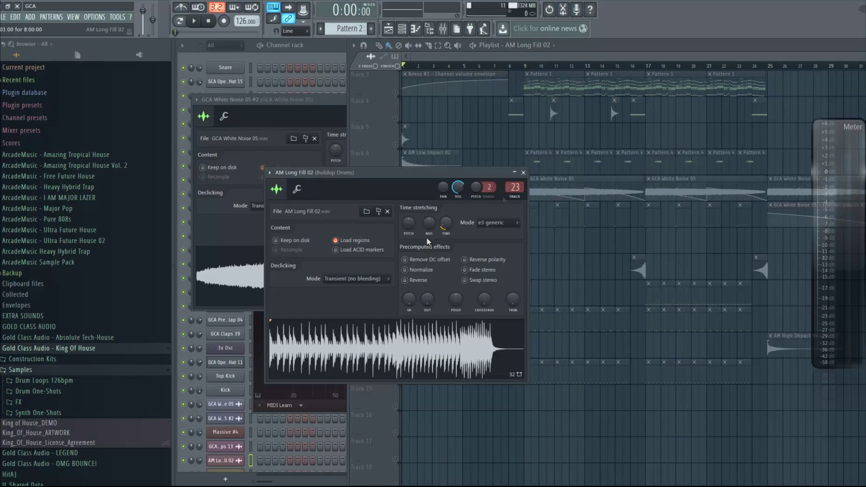
pyautogui.click(443, 28)
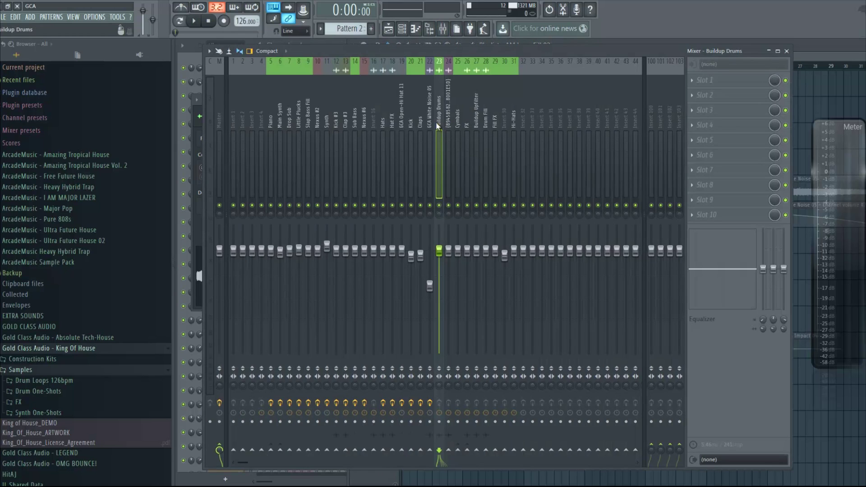
pyautogui.click(787, 50)
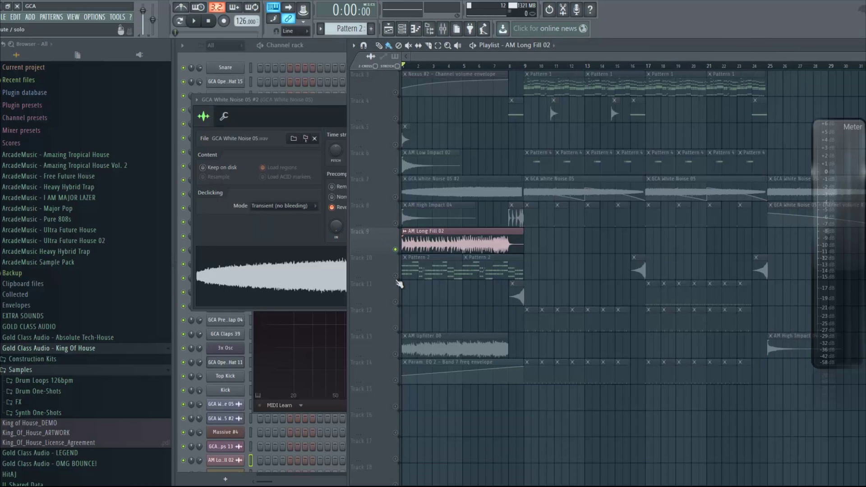
# Solo Track 13, audition the AM Upfilter 08 clip, and inspect its channel settings and Buildup Upfilter mixer insert
pyautogui.click(403, 355)
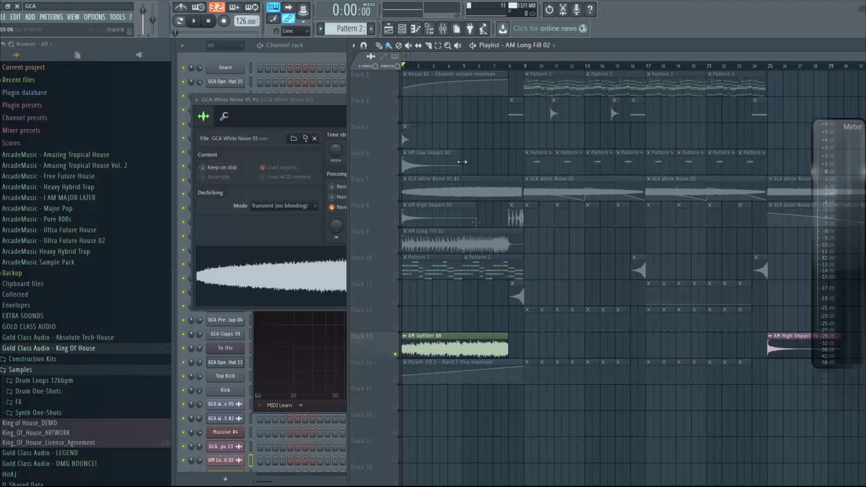
pyautogui.press('space')
pyautogui.doubleClick(456, 347)
pyautogui.press('F9')
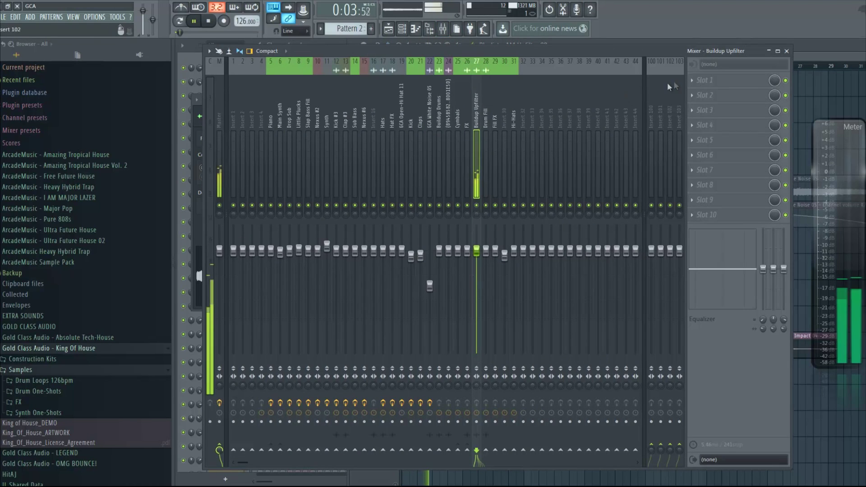
pyautogui.click(787, 51)
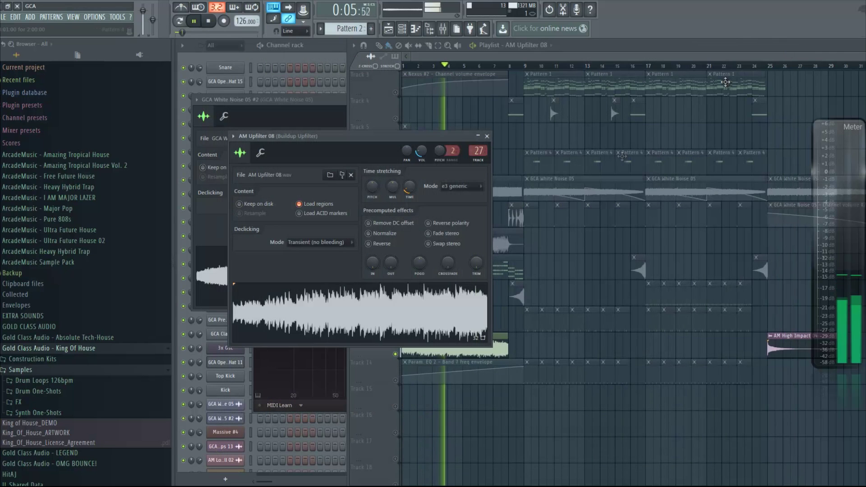
pyautogui.click(487, 136)
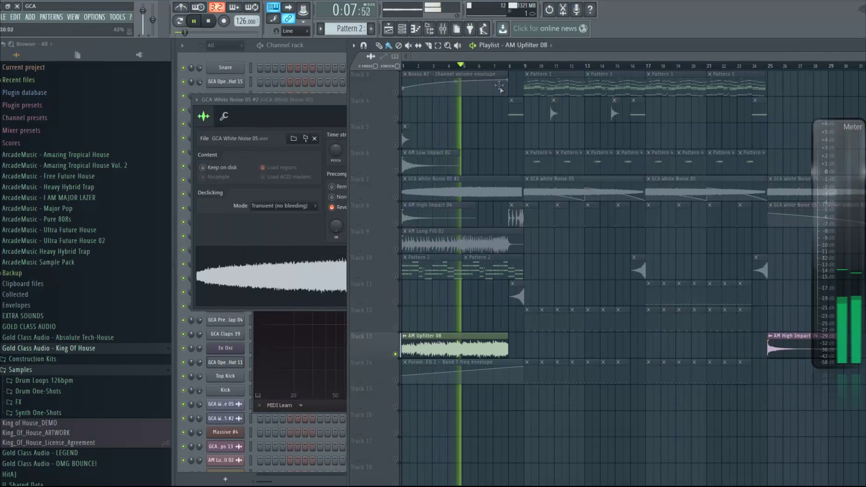
pyautogui.press('space')
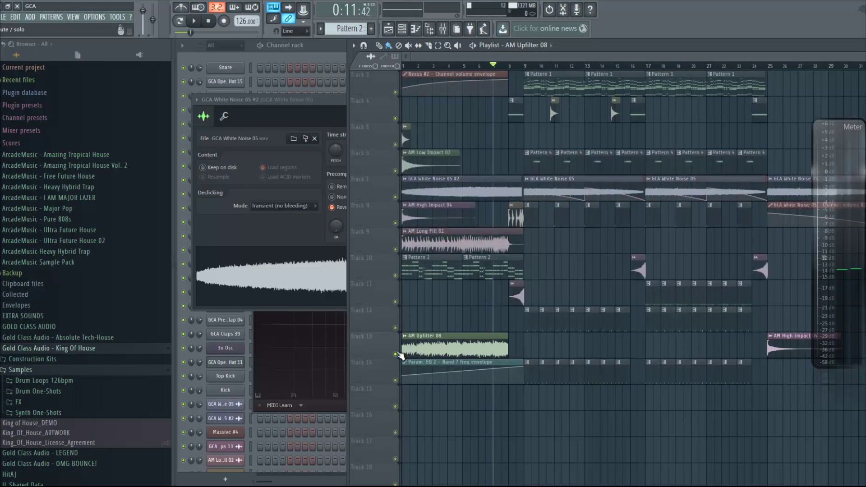
# Restore all playlist tracks and play the full mix from just before bar 8 to hear the end of the intro
pyautogui.keyDown('ctrl'); pyautogui.click(396, 354); pyautogui.keyUp('ctrl')
pyautogui.moveTo(472, 68); pyautogui.dragTo(494, 67)
pyautogui.press('space')
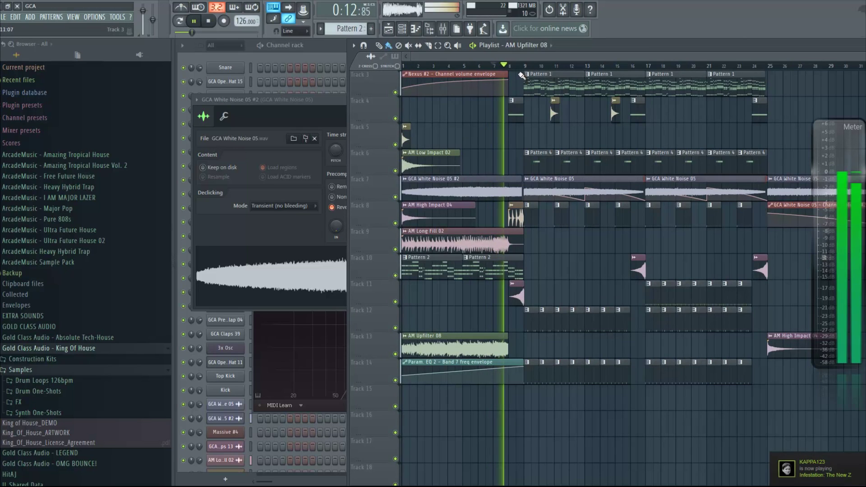
pyautogui.scroll(3, 523, 70)
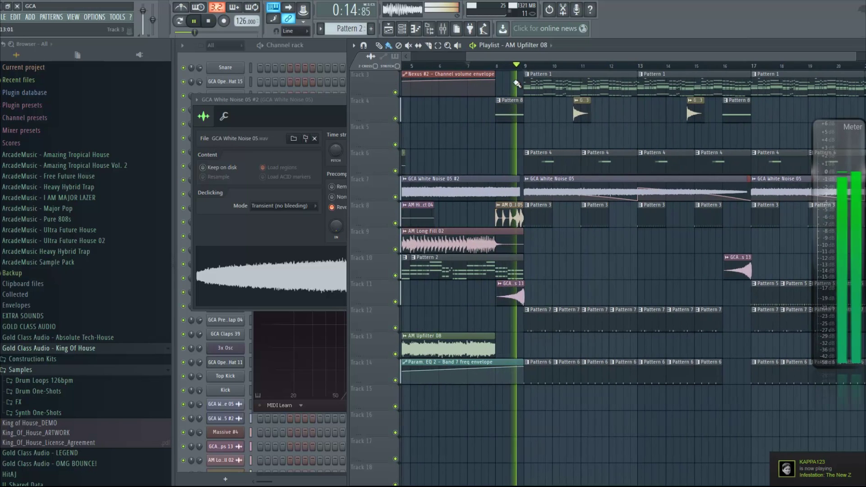
pyautogui.press('space')
# Inspect the AM Drum Fill 05 clip's channel settings and its Drum Fill mixer insert
pyautogui.doubleClick(510, 217)
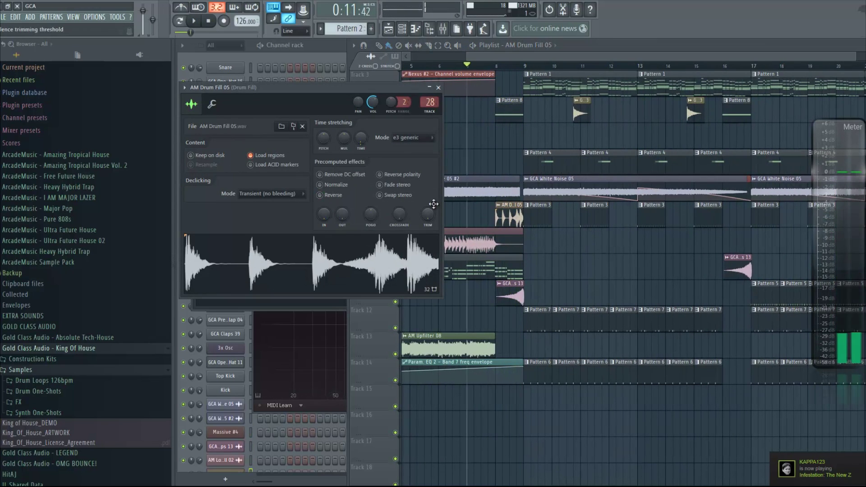
pyautogui.press('F9')
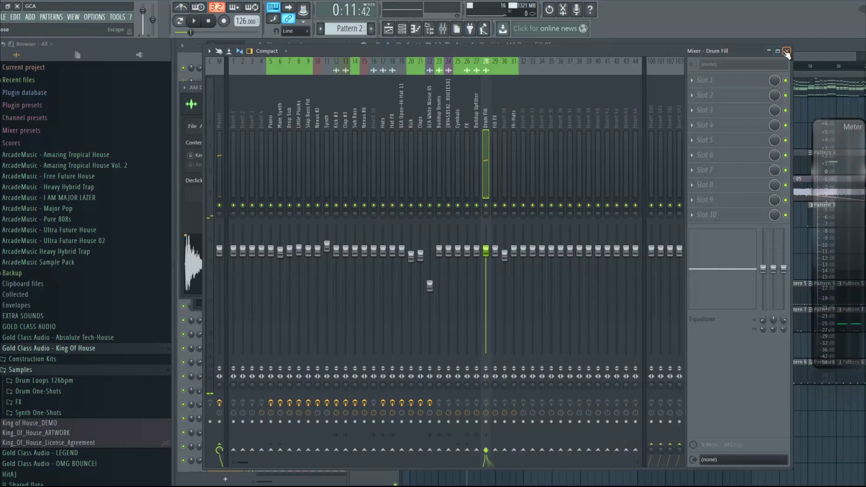
pyautogui.press('F9')
# Solo Track 11 and audition the GCA Upsweeps 13 clip from bar 8, opening and closing its channel settings
pyautogui.click(497, 67)
pyautogui.rightClick(395, 302)
pyautogui.press('space')
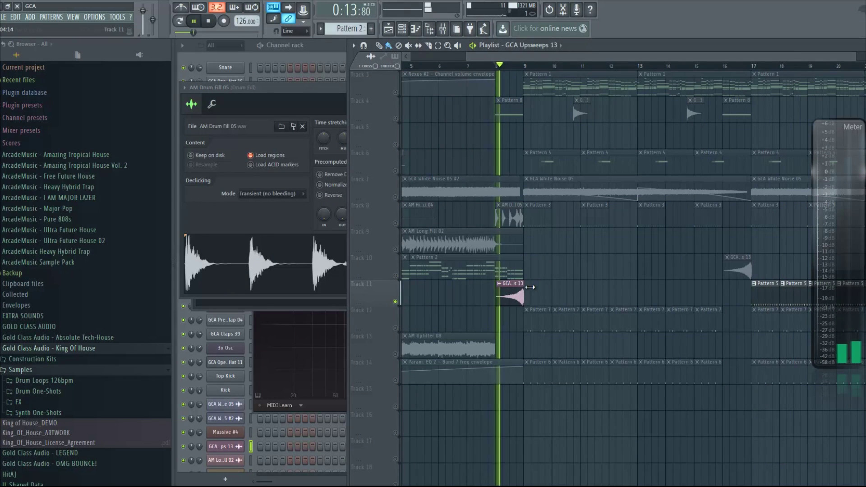
pyautogui.doubleClick(512, 293)
pyautogui.click(511, 160)
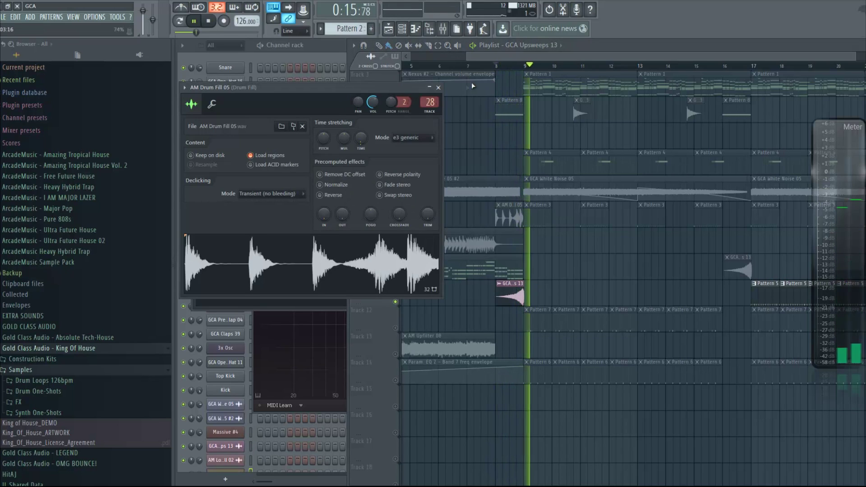
pyautogui.press('space')
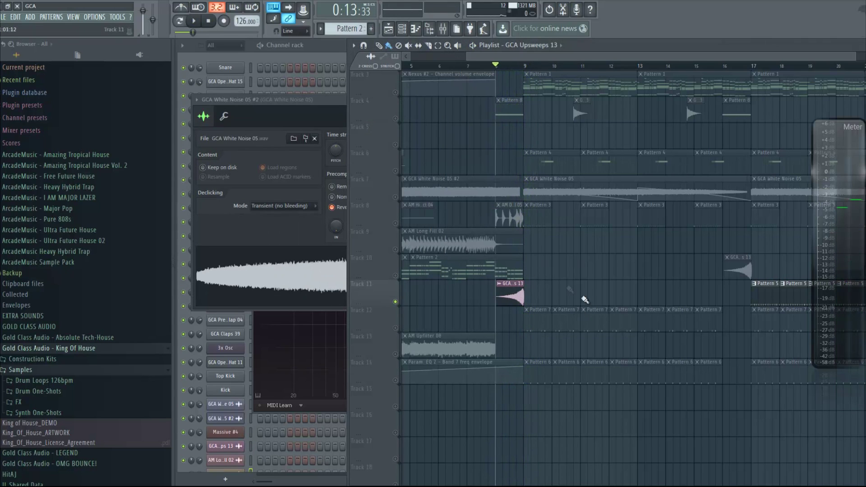
# Solo Track 4, audition the Pattern 8 clip at bar 8, and open its notes in the piano roll
pyautogui.rightClick(395, 118)
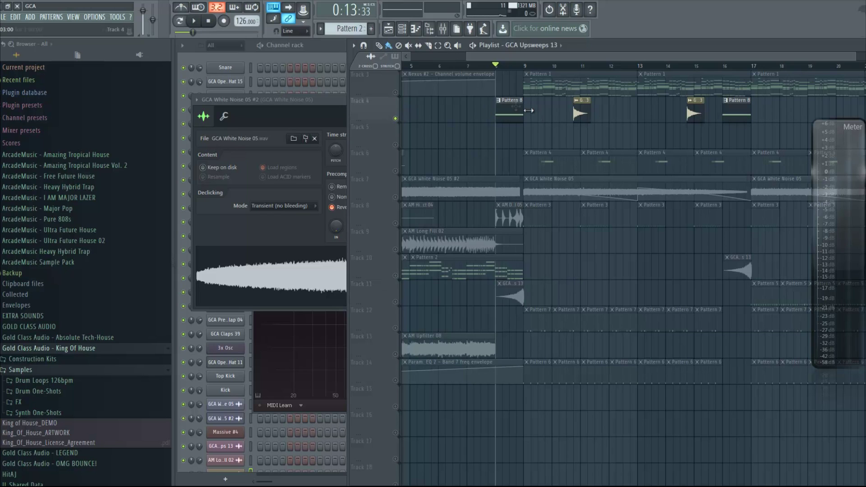
pyautogui.press('space')
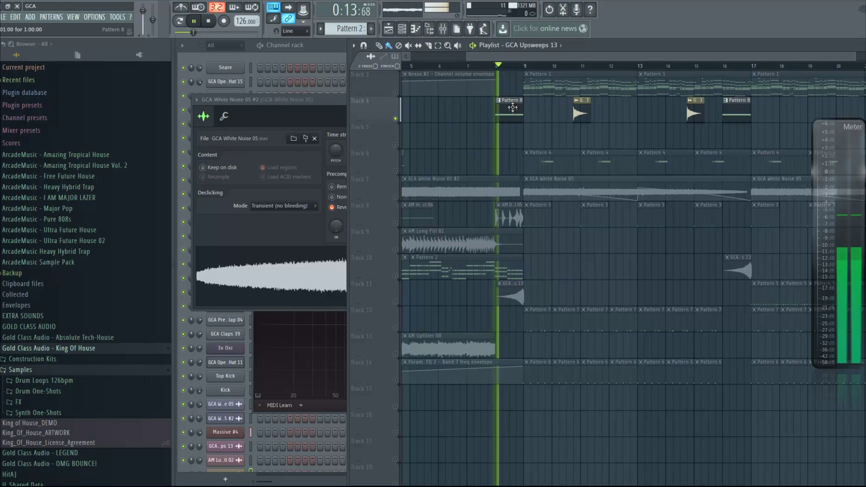
pyautogui.doubleClick(513, 103)
pyautogui.press('space')
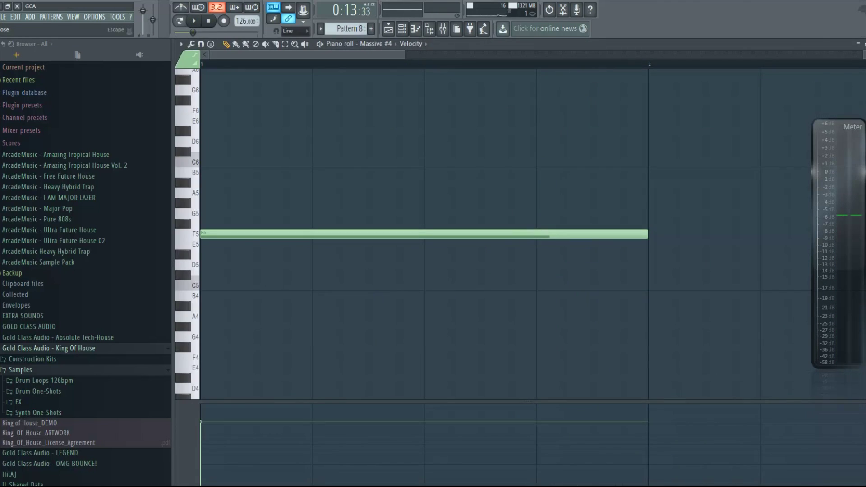
# Open the Massive #4 synth that plays Pattern 8 and check its Fill FX mixer insert for effects
pyautogui.press('F9')
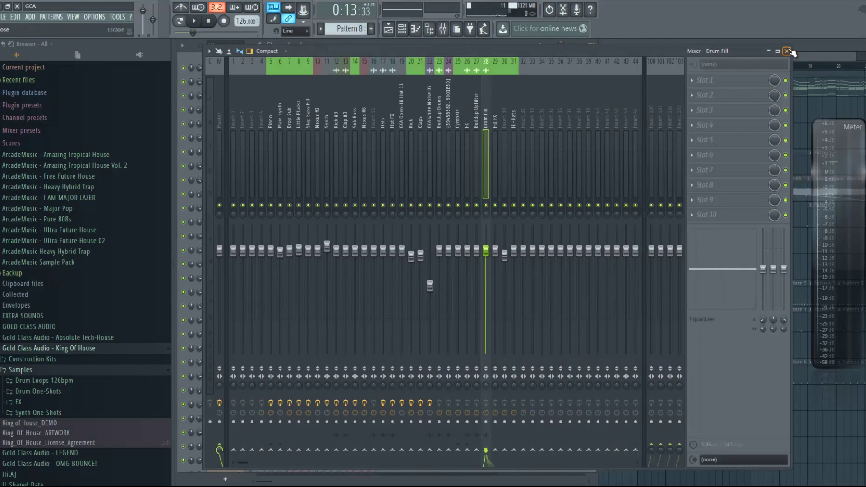
pyautogui.click(787, 51)
pyautogui.click(226, 433)
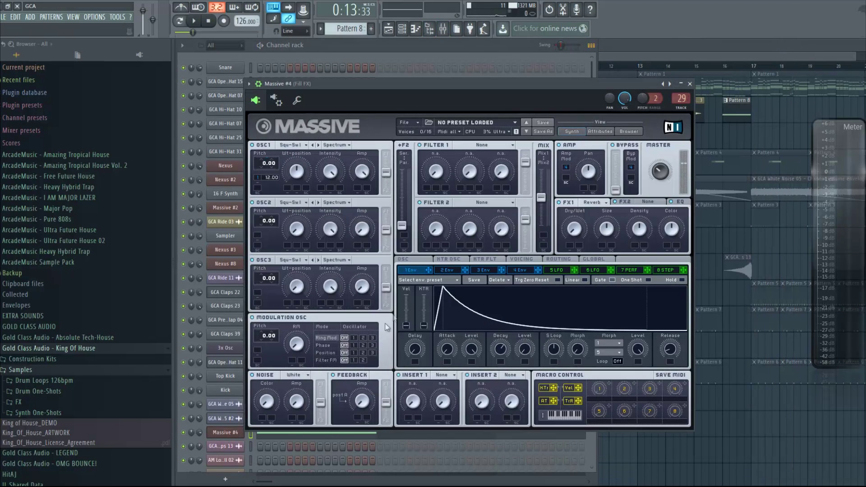
pyautogui.click(443, 28)
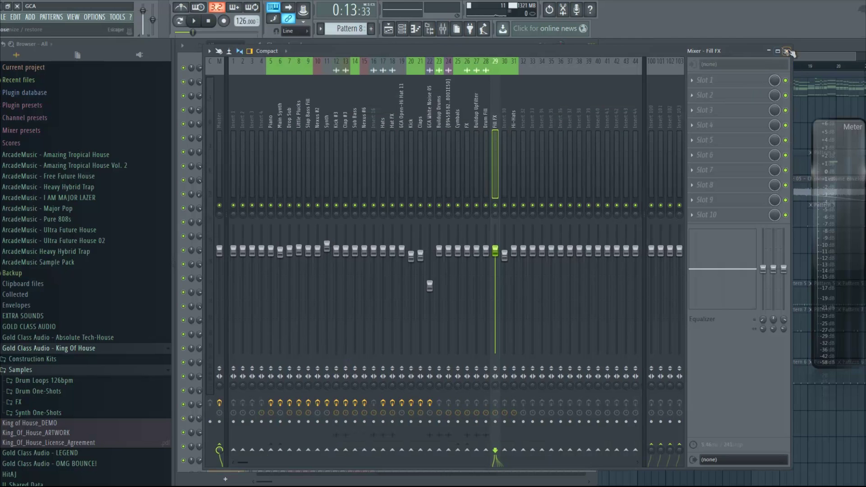
pyautogui.click(784, 48)
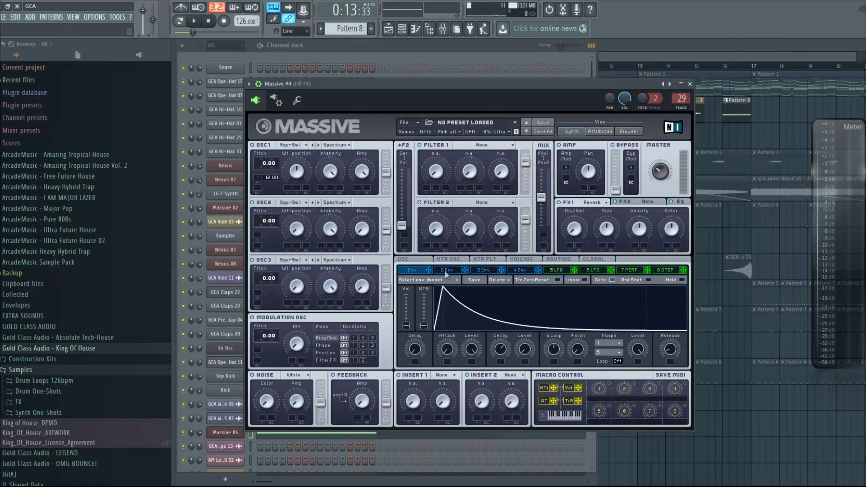
# Check the voicing and first envelope settings of the Massive #4 synth and close its window
pyautogui.click(519, 259)
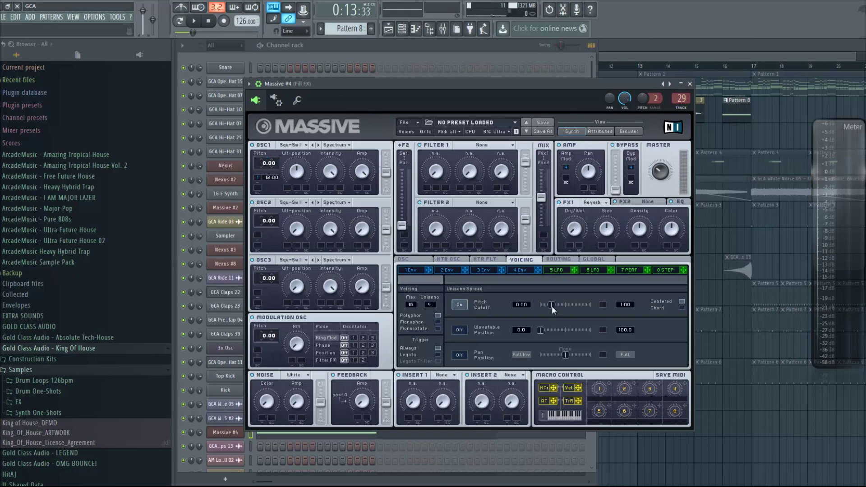
pyautogui.click(415, 271)
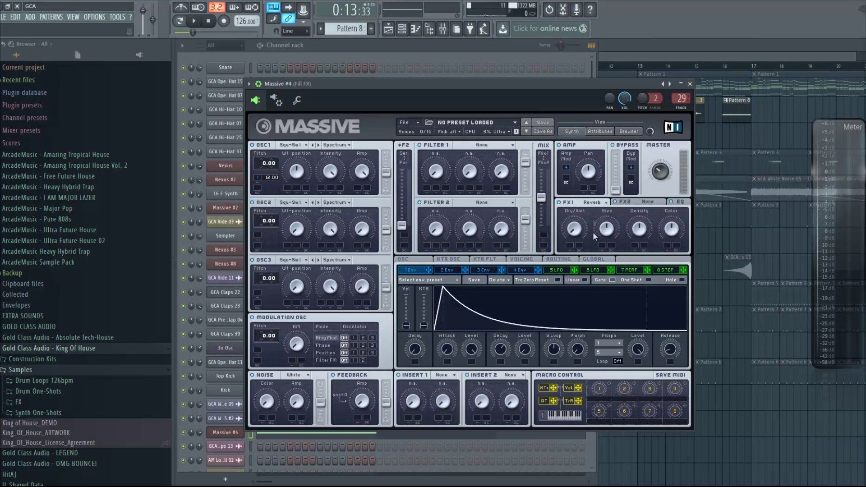
pyautogui.click(690, 83)
# Unsolo Track 4 and play all playlist tracks together from bar 8
pyautogui.click(397, 120)
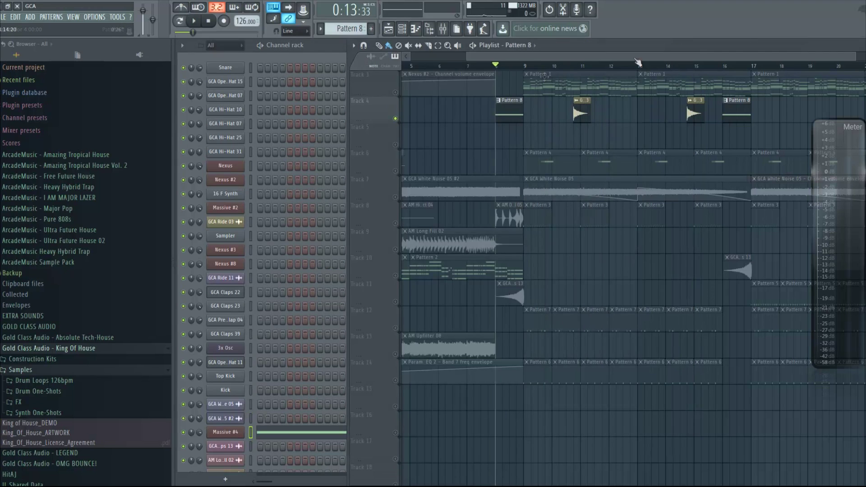
pyautogui.press('space')
pyautogui.press('space')
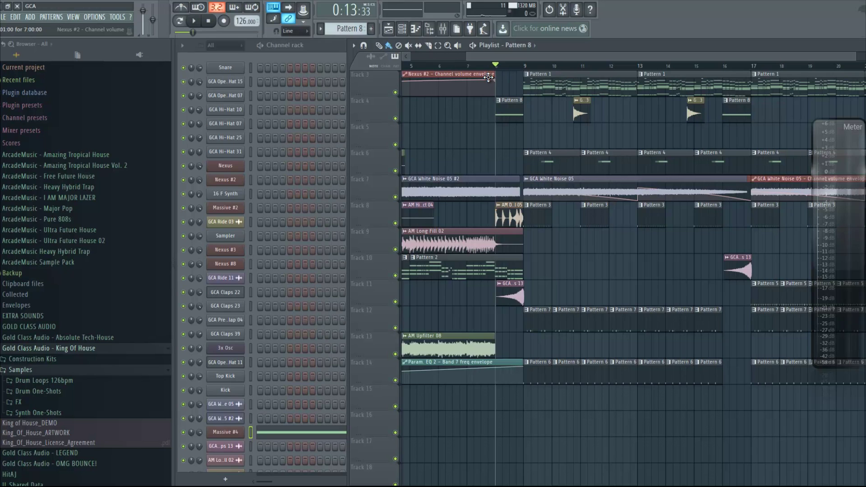
pyautogui.press('space')
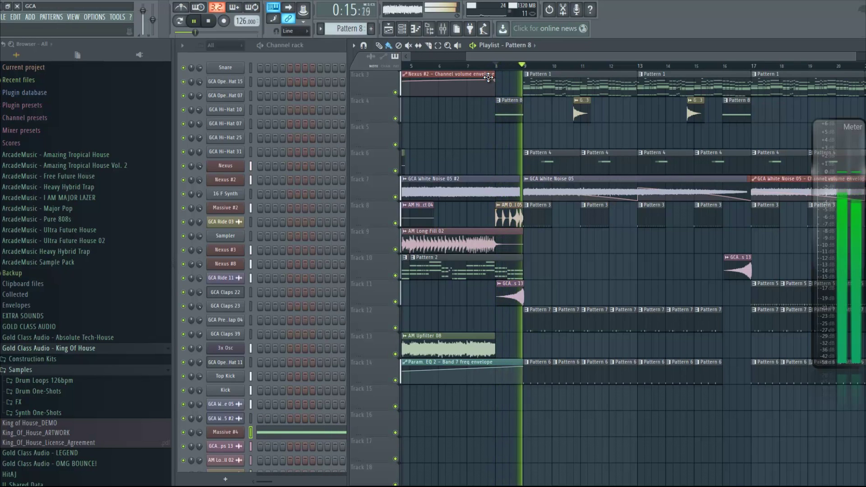
pyautogui.press('space')
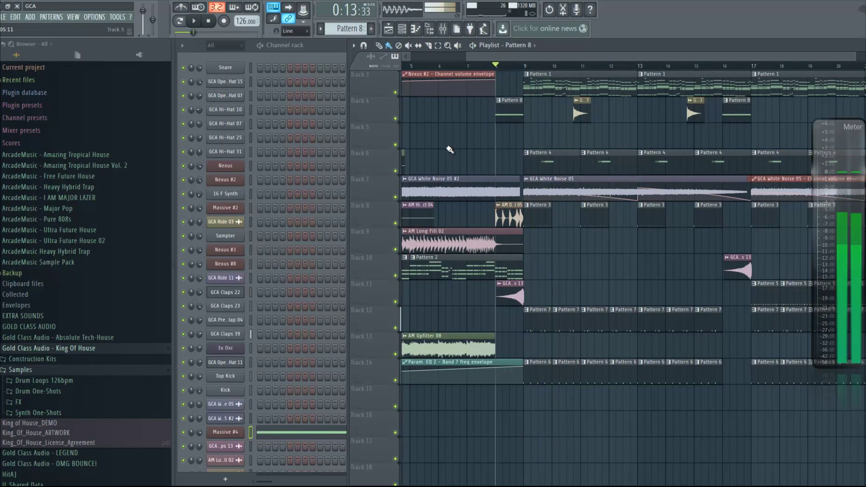
# Set the playback position to bar 9, select Pattern 1 on Track 3 and show its channels in the channel rack
pyautogui.hscroll(-1, 535, 53)
pyautogui.click(535, 65)
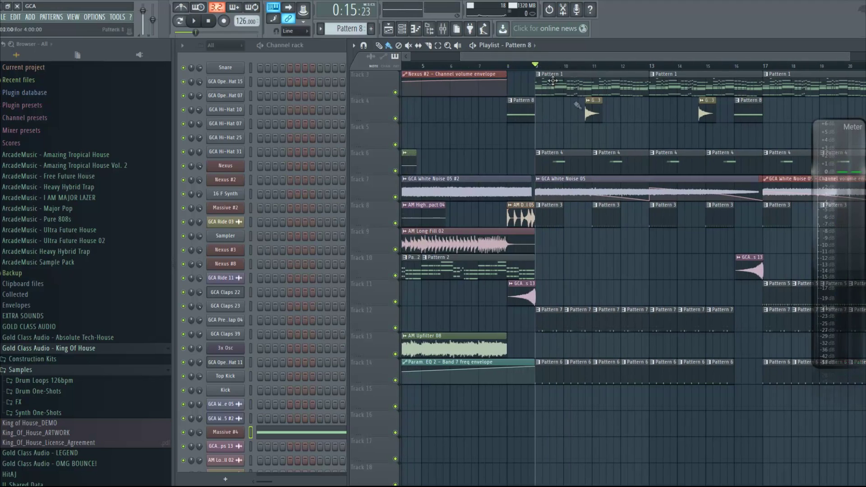
pyautogui.scroll(2, 552, 80)
pyautogui.hscroll(-5, 497, 77)
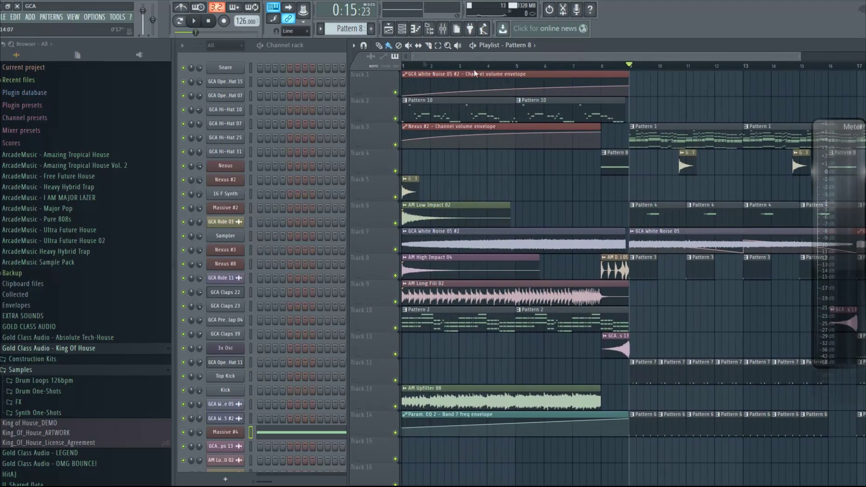
pyautogui.hscroll(4, 559, 77)
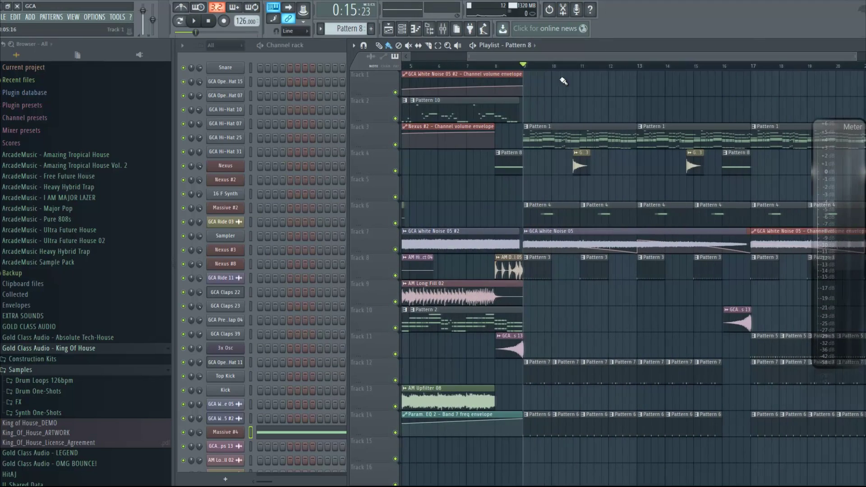
pyautogui.click(544, 136)
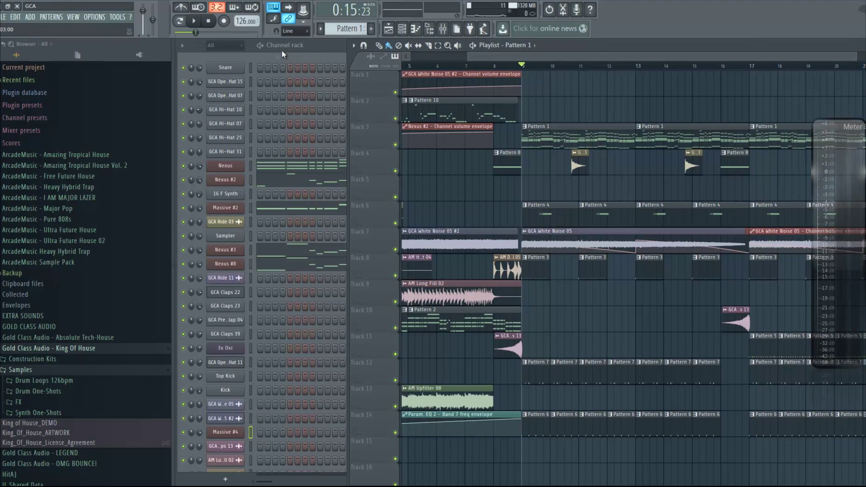
pyautogui.click(313, 53)
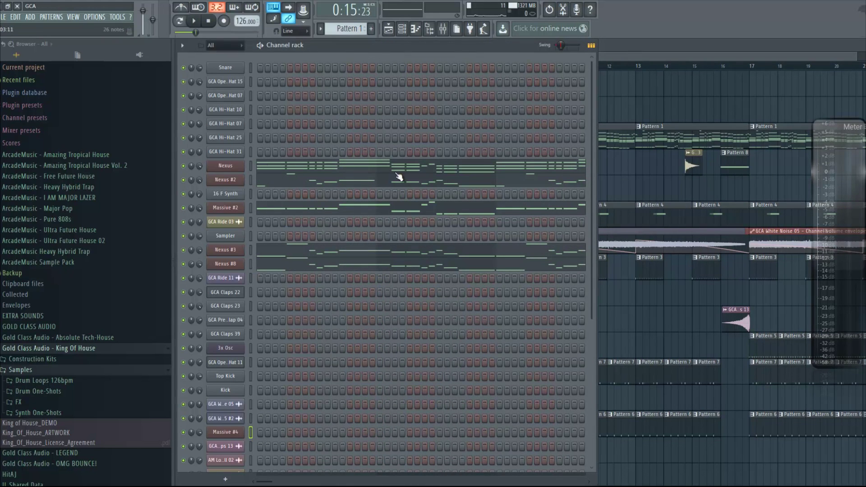
# Solo the Nexus channel, switch playback to pattern mode and play Pattern 1 from its start
pyautogui.rightClick(187, 170)
pyautogui.click(199, 177)
pyautogui.click(180, 21)
pyautogui.press('F5')
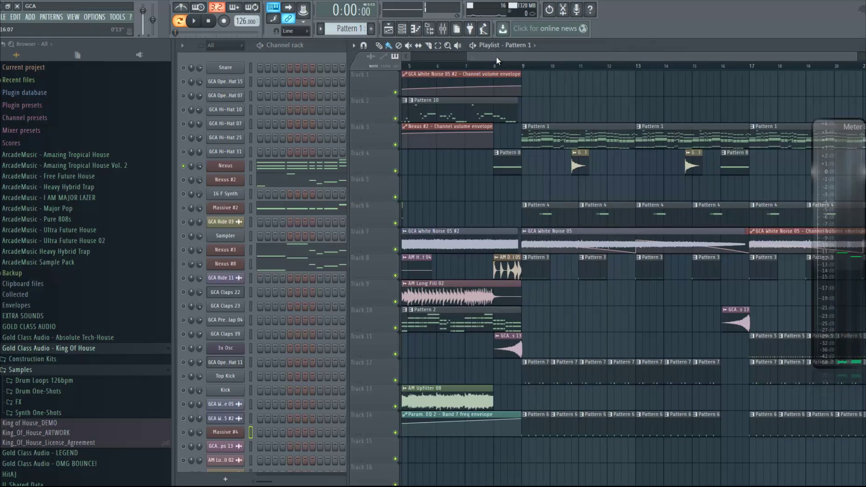
pyautogui.moveTo(496, 56); pyautogui.dragTo(438, 56)
pyautogui.press('space')
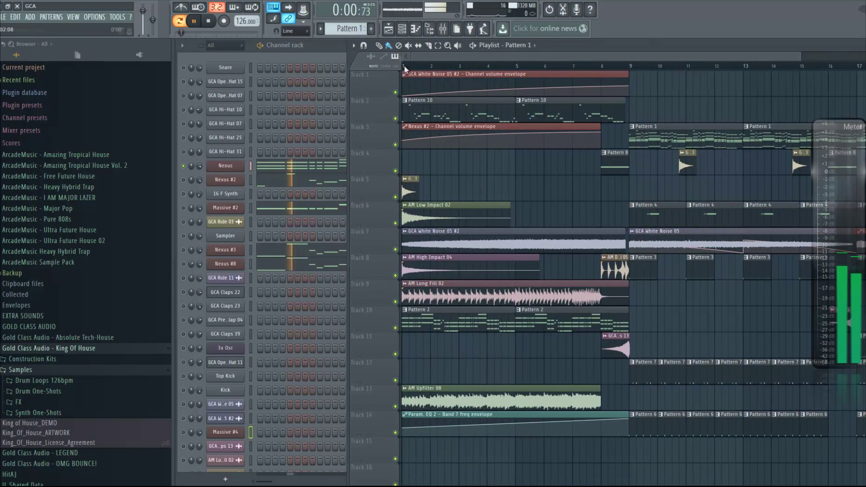
# Open the Nexus channel's Pattern 1 notes in the piano roll, examine the chords and close it
pyautogui.click(318, 167)
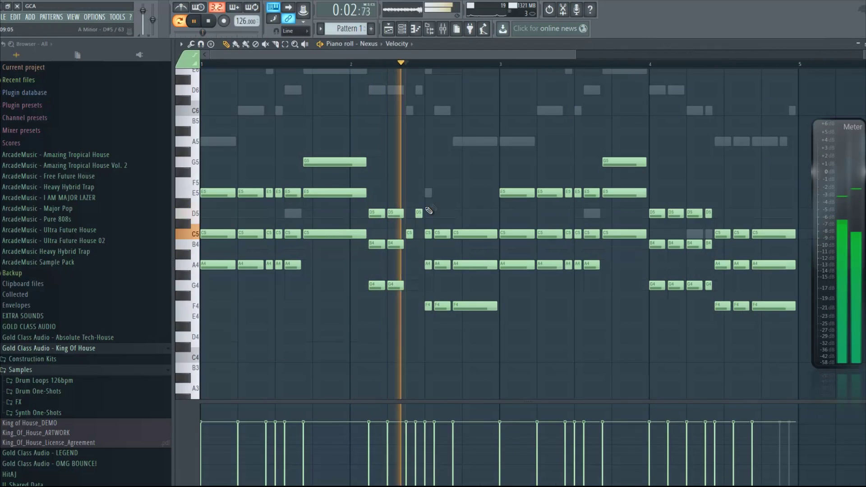
pyautogui.press('space')
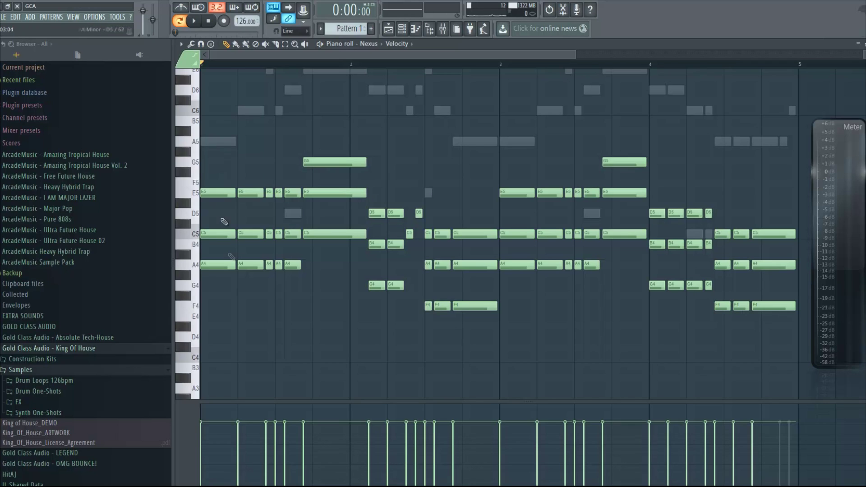
pyautogui.scroll(3, 234, 150)
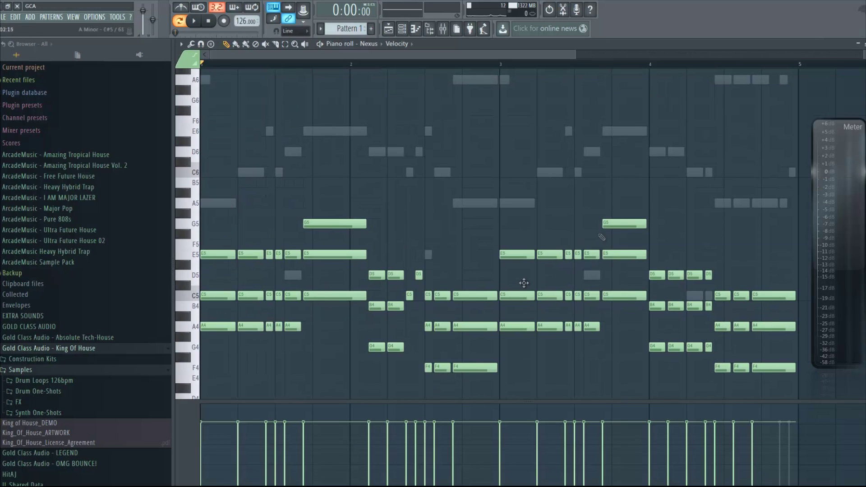
pyautogui.press('F7')
# Audition Nexus #2 alone and layered with Nexus, and view the Nexus #2 notes in the piano roll
pyautogui.press('space')
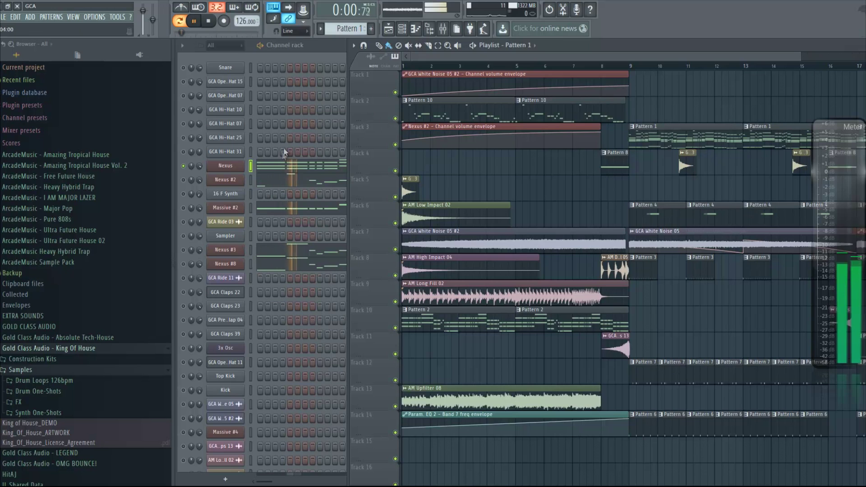
pyautogui.rightClick(183, 179)
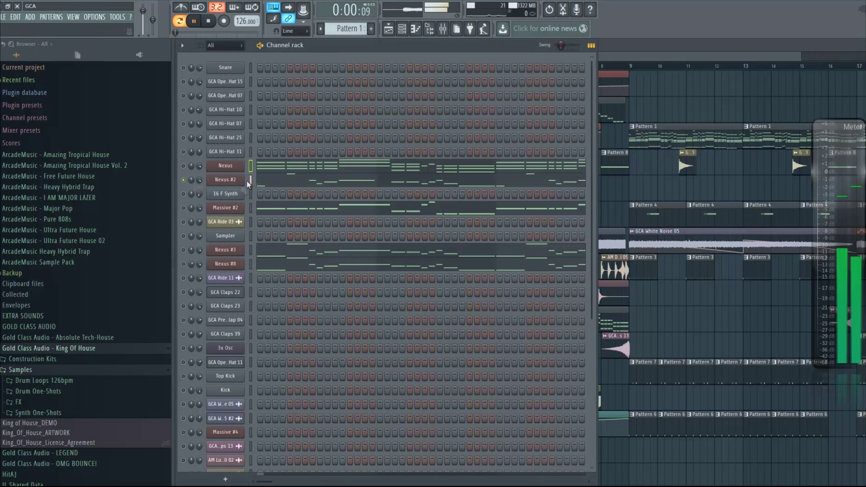
pyautogui.press('space')
pyautogui.click(183, 166)
pyautogui.press('space')
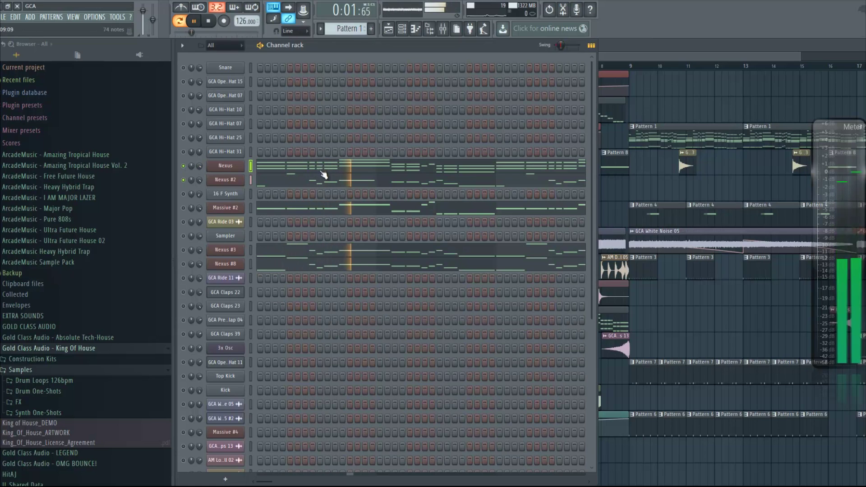
pyautogui.press('space')
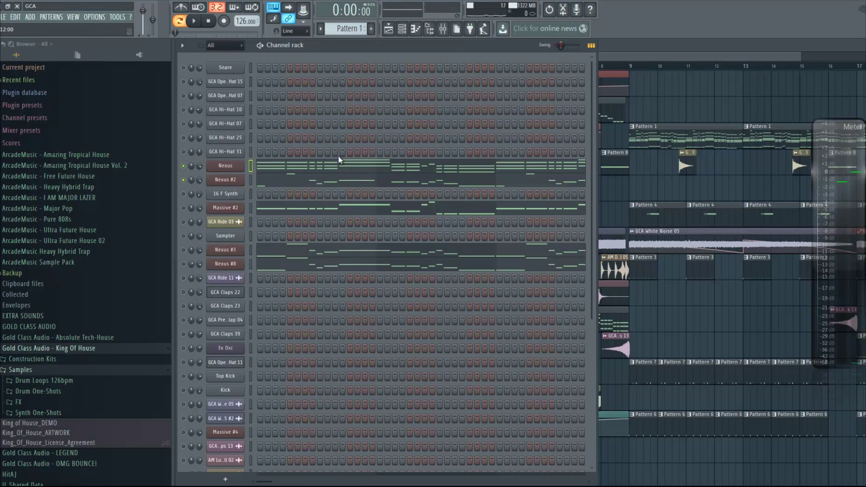
pyautogui.click(345, 182)
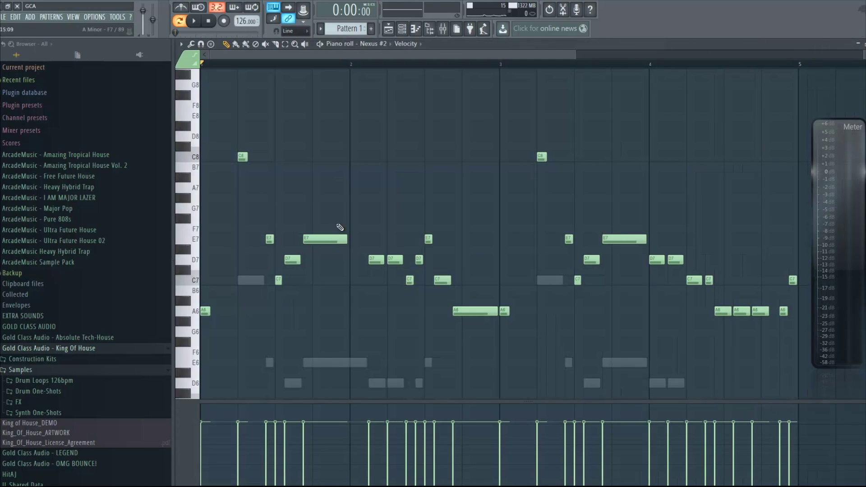
pyautogui.press('F7')
# Solo the Nexus channel again and open its instrument to check the loaded preset
pyautogui.rightClick(188, 171)
pyautogui.click(184, 180)
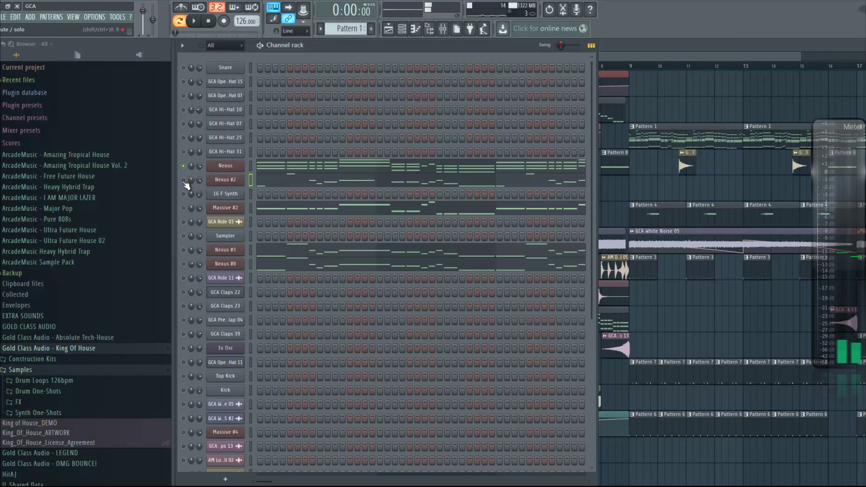
pyautogui.rightClick(185, 181)
pyautogui.click(190, 171)
pyautogui.click(226, 165)
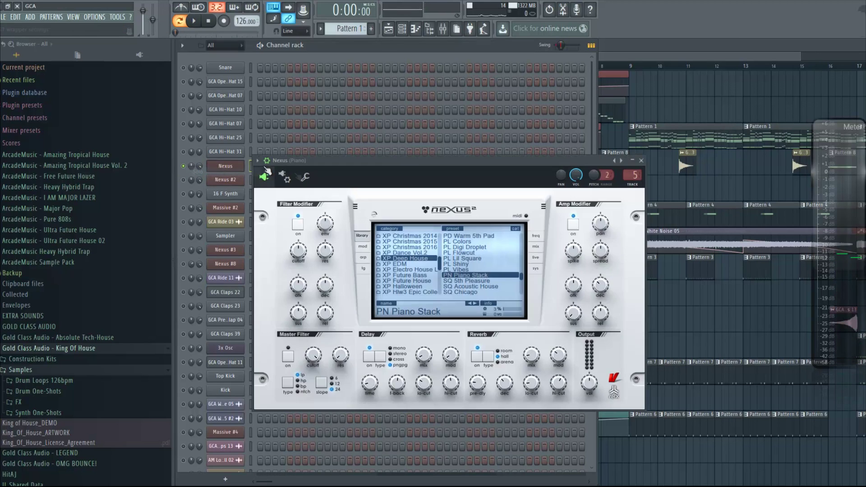
# Inspect the first Fruity parametric EQ 2 on the Piano mixer insert, close the mixer and return to the channel rack
pyautogui.click(443, 28)
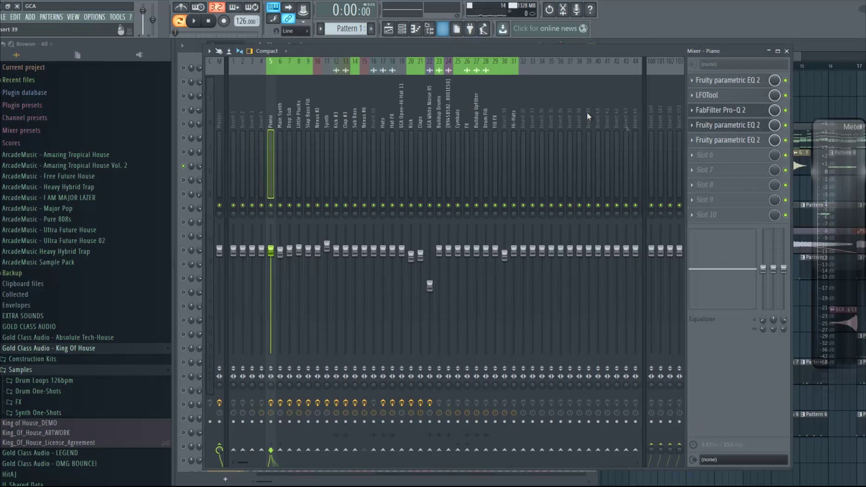
pyautogui.click(762, 83)
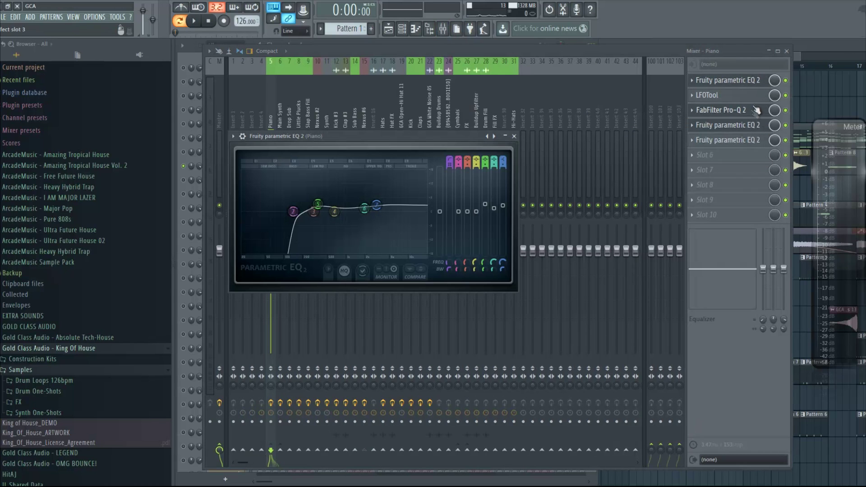
pyautogui.click(514, 136)
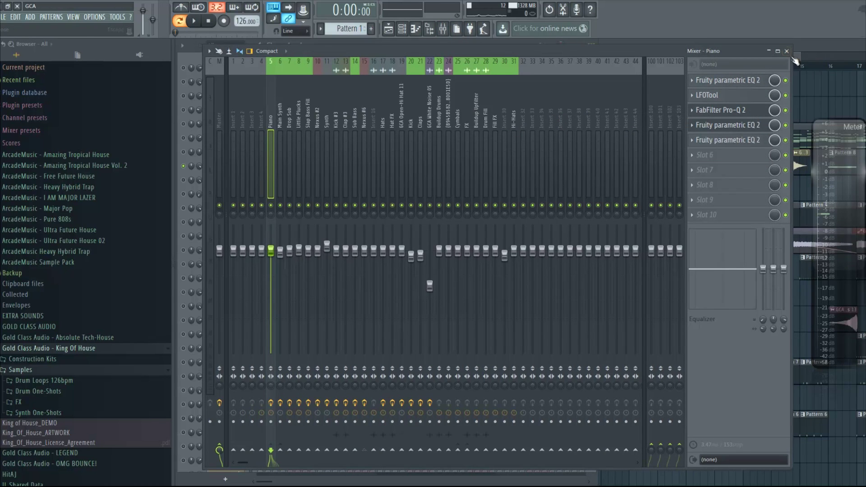
pyautogui.click(787, 51)
pyautogui.click(384, 63)
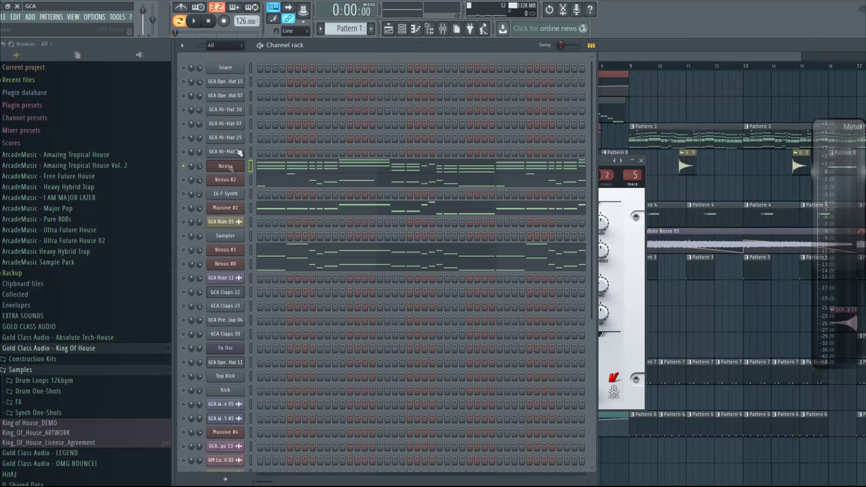
# Solo and play the Nexus #2 channel, and show its mixer insert
pyautogui.rightClick(183, 180)
pyautogui.click(188, 186)
pyautogui.press('space')
pyautogui.click(239, 183)
pyautogui.click(443, 30)
pyautogui.press('space')
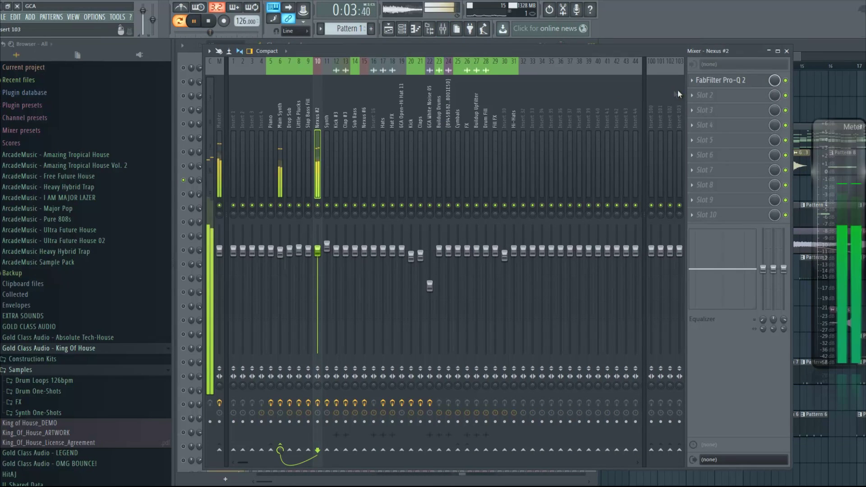
# Examine the FabFilter Pro-Q 2 curve on the Nexus #2 insert, close it and return to the channel rack
pyautogui.click(722, 80)
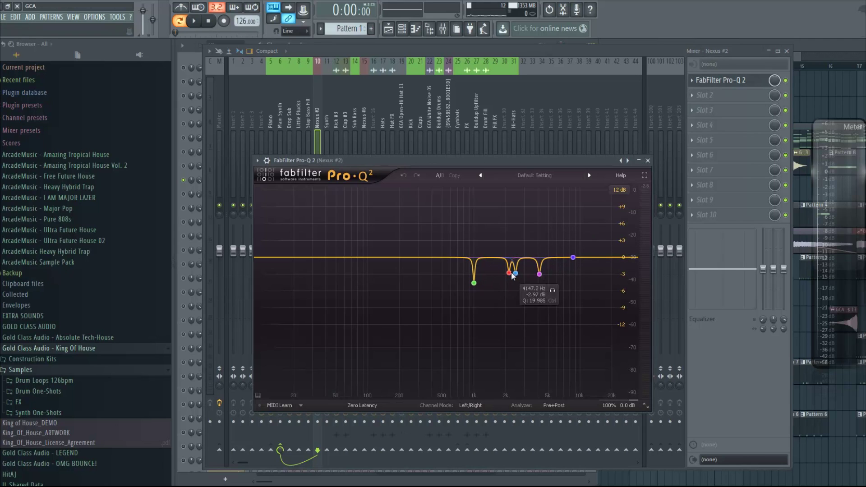
pyautogui.click(648, 160)
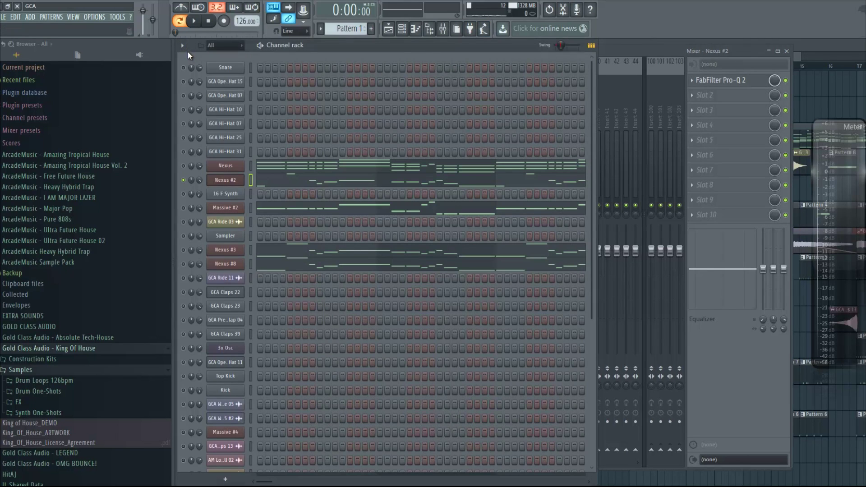
pyautogui.click(188, 52)
# Audition the Nexus #3 and Nexus #8 channels, and play them layered with Nexus #2
pyautogui.keyDown('ctrl'); pyautogui.click(182, 250); pyautogui.keyUp('ctrl')
pyautogui.press('space')
pyautogui.rightClick(184, 265)
pyautogui.click(187, 270)
pyautogui.click(183, 250)
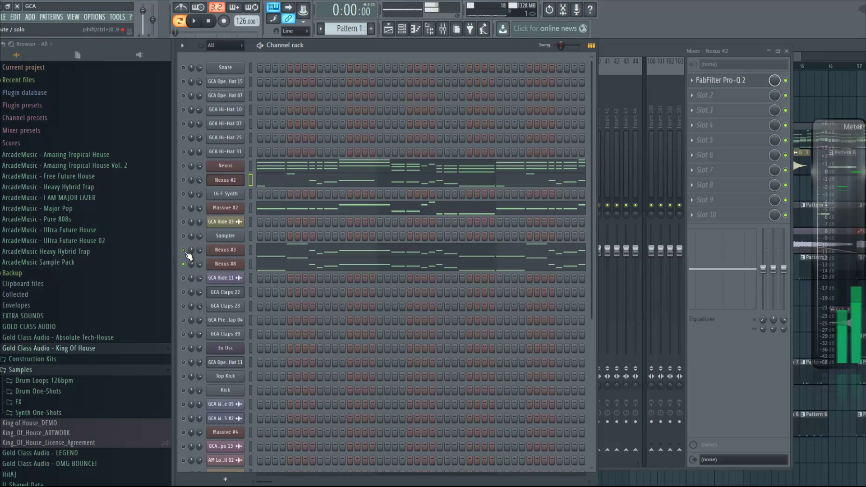
pyautogui.press('space')
pyautogui.click(183, 180)
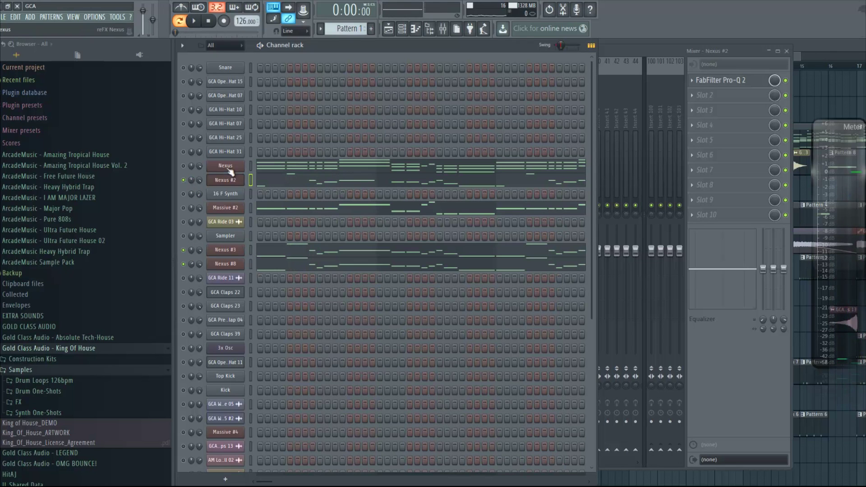
pyautogui.press('space')
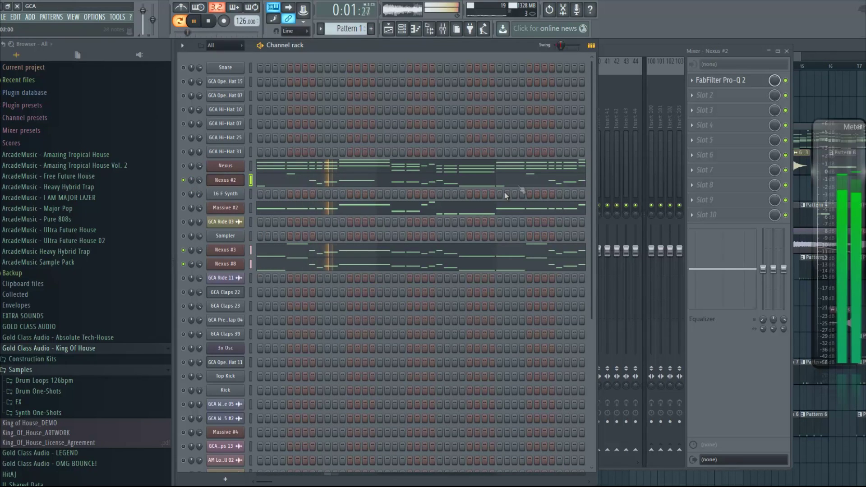
# Bring the mixer back into view, stop playback and select the Main Synth insert to see its effects chain
pyautogui.click(650, 49)
pyautogui.press('space')
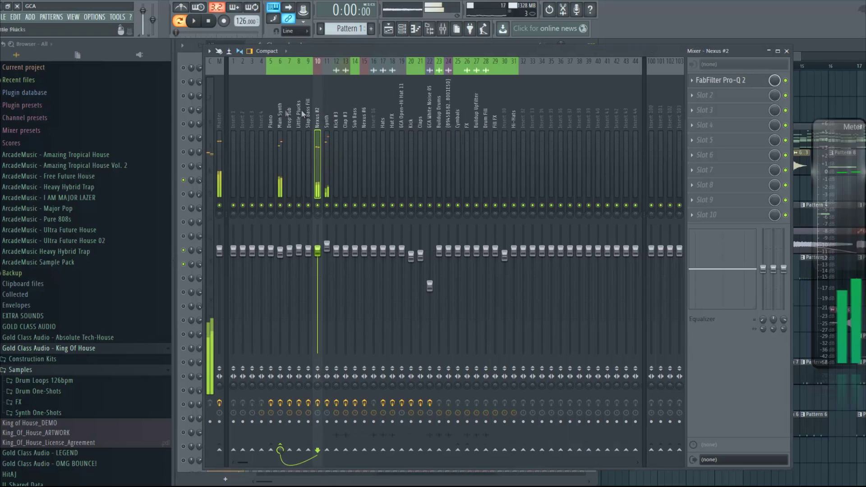
pyautogui.click(281, 108)
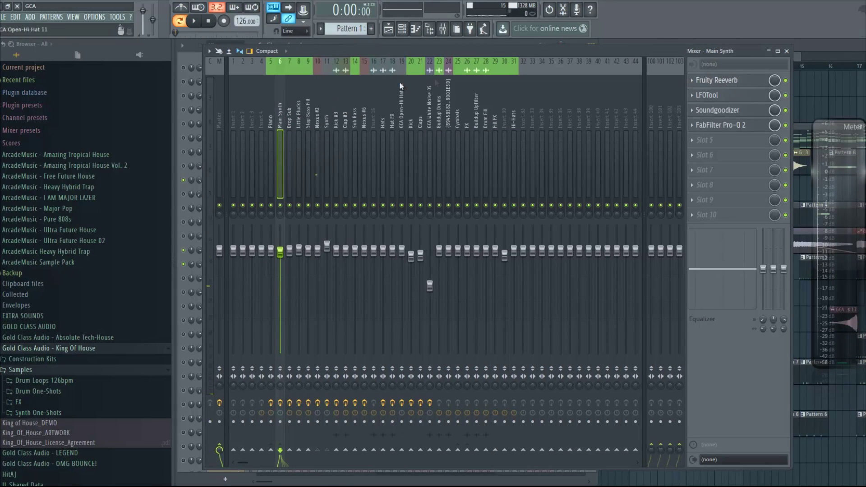
# Solo and play the Nexus #2 channel, bring up the mixer and select the Nexus #2 insert to check its equalizer
pyautogui.click(344, 42)
pyautogui.rightClick(184, 180)
pyautogui.click(188, 184)
pyautogui.press('F9')
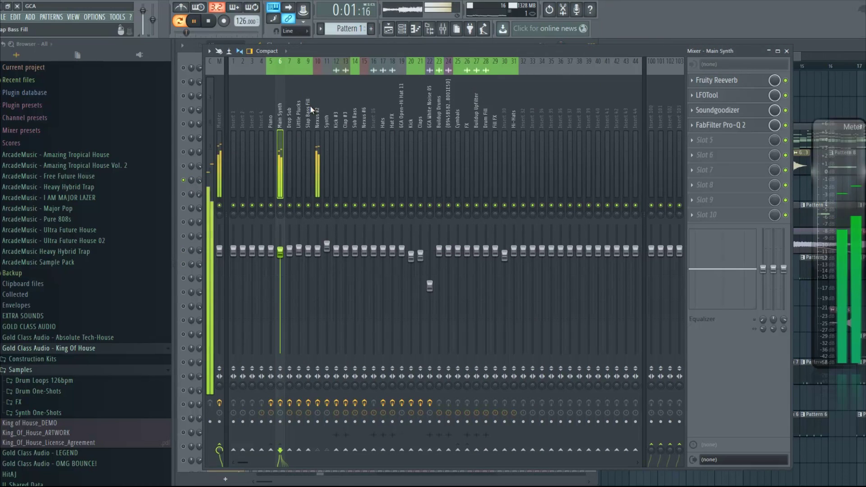
pyautogui.click(317, 117)
pyautogui.click(742, 89)
pyautogui.click(647, 160)
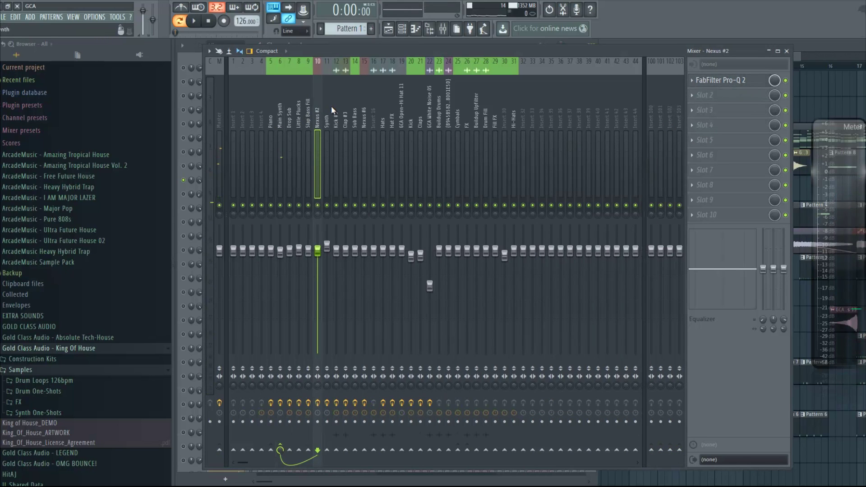
# Select the Main Synth insert and examine its Fruity Reeverb and LFOTool settings, closing each plugin window
pyautogui.click(278, 118)
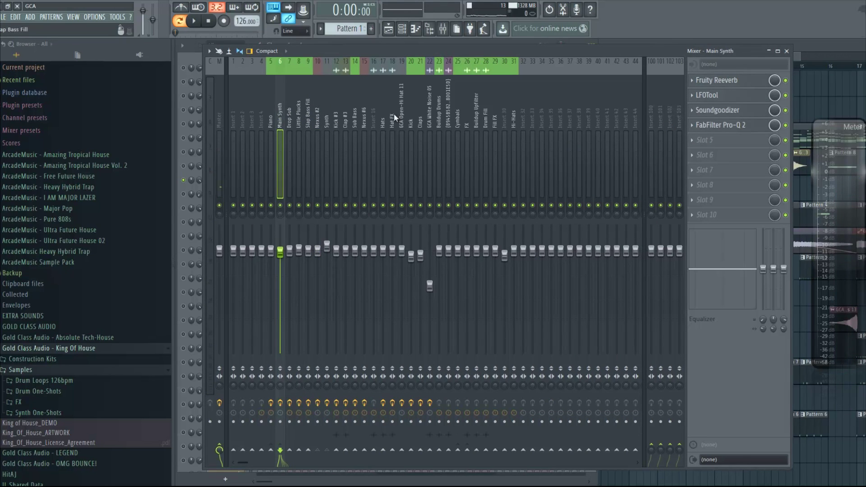
pyautogui.click(740, 82)
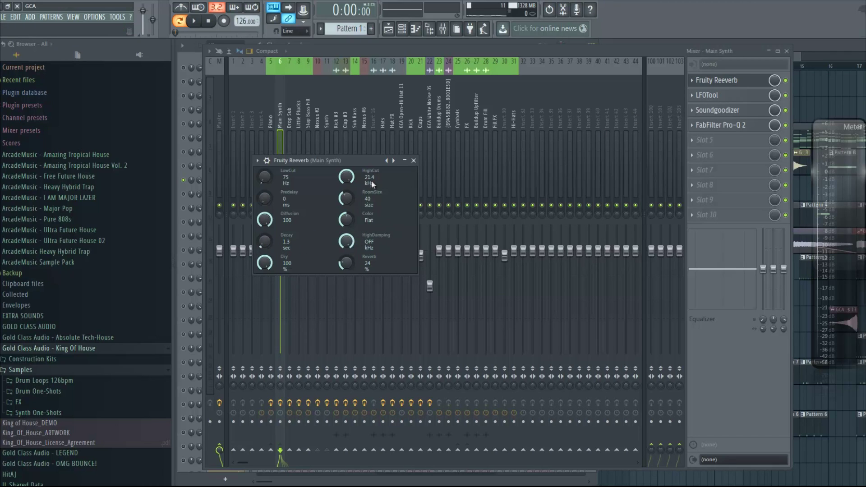
pyautogui.click(414, 160)
pyautogui.click(735, 96)
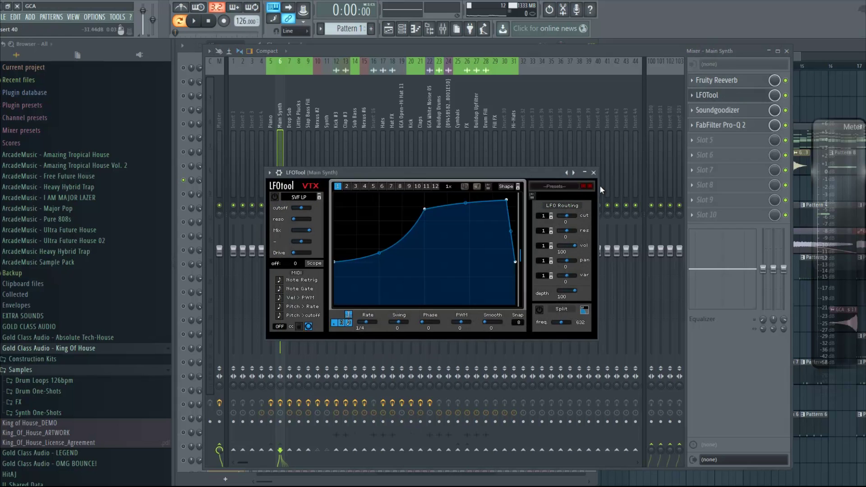
pyautogui.press('Escape')
# Examine the Soundgoodizer and FabFilter Pro-Q 2 on the Main Synth insert, close both and return to the channel rack
pyautogui.click(715, 111)
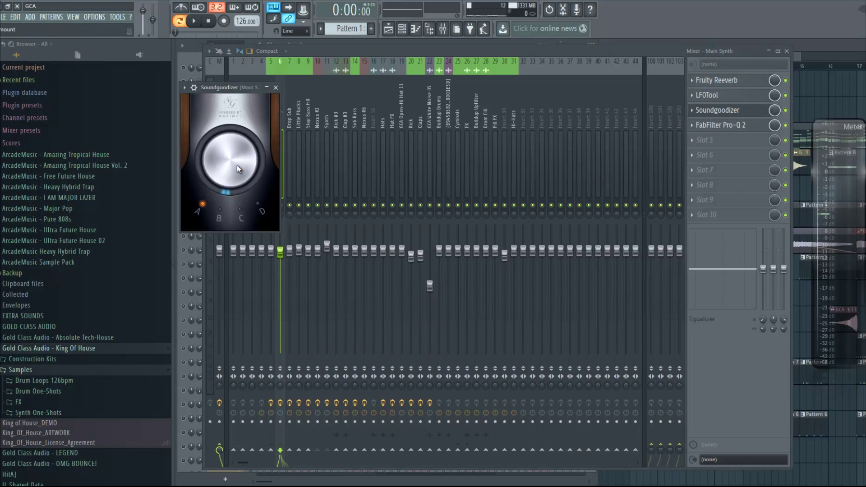
pyautogui.click(276, 87)
pyautogui.click(717, 125)
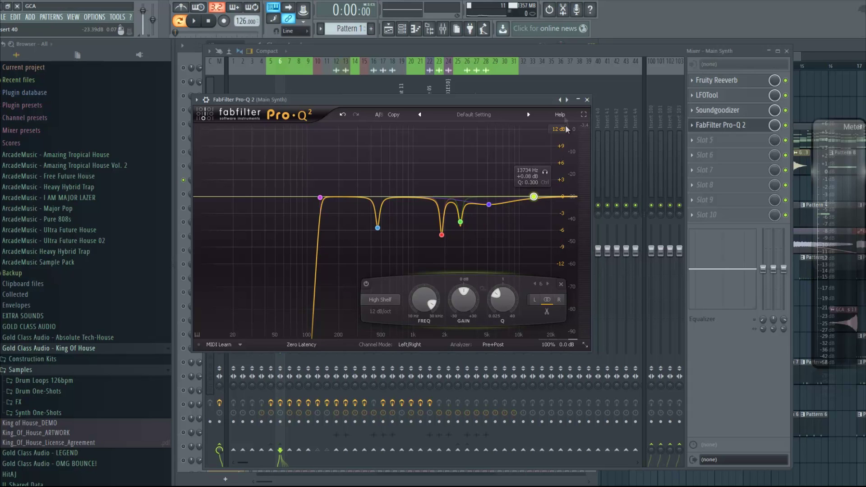
pyautogui.click(587, 99)
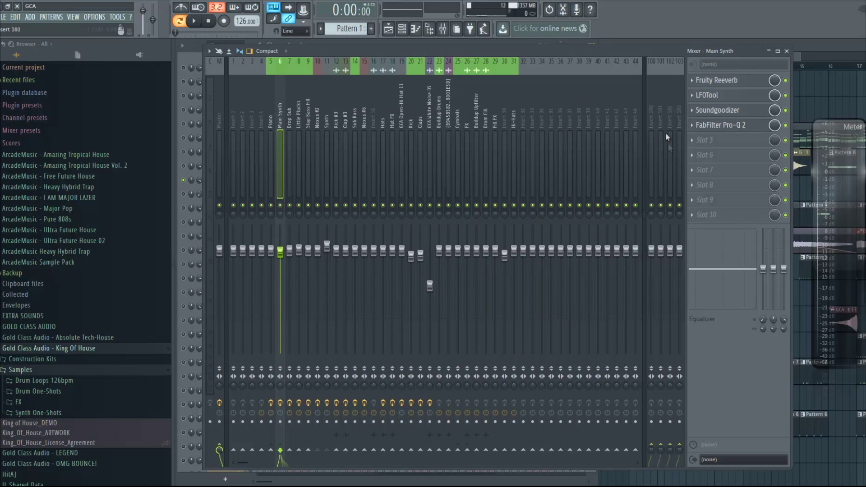
pyautogui.press('F9')
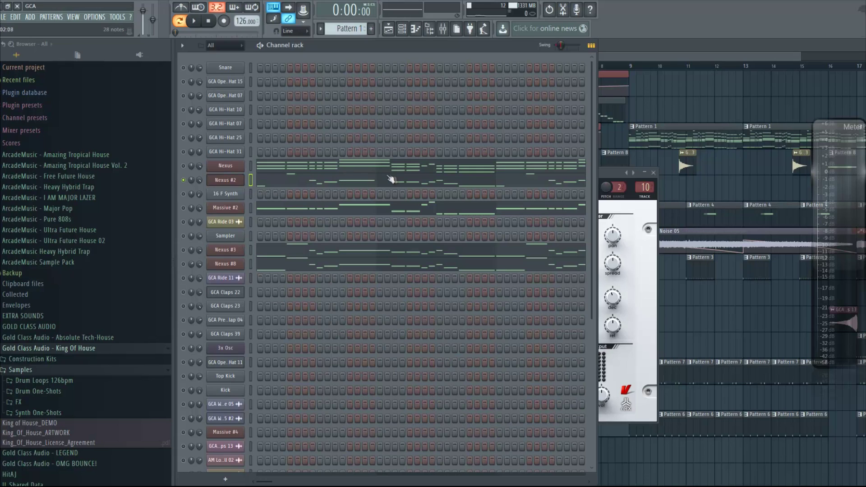
# Solo and play the Nexus #3 channel, view its Nexus preset, stop playback and show its mixer insert
pyautogui.rightClick(184, 250)
pyautogui.click(189, 253)
pyautogui.click(237, 250)
pyautogui.press('space')
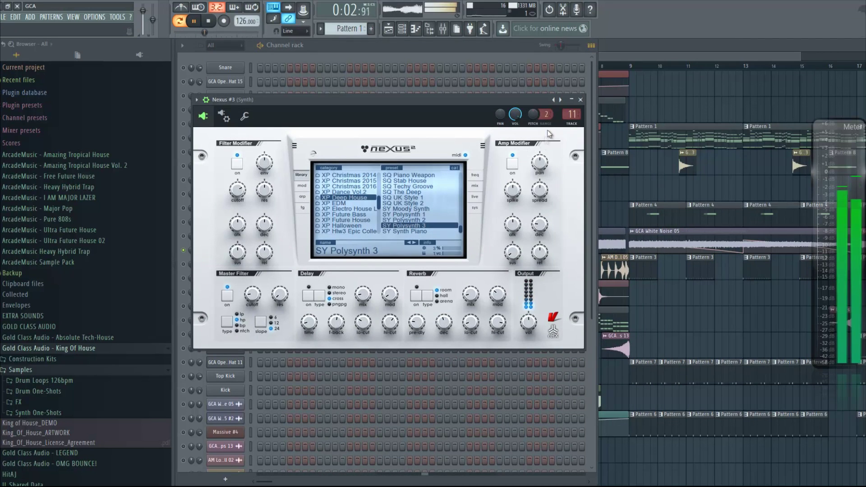
pyautogui.click(582, 100)
pyautogui.press('space')
pyautogui.press('F9')
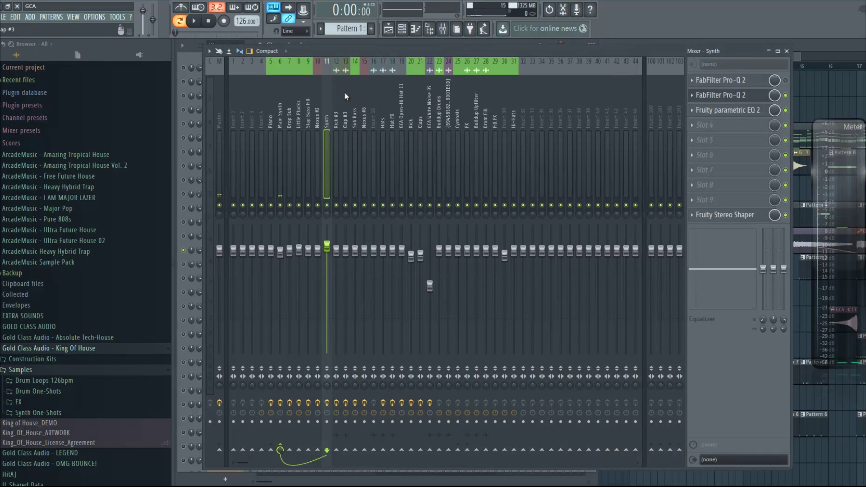
# Examine the active FabFilter Pro-Q 2 and the Fruity parametric EQ 2 curves on the Synth insert, closing each one
pyautogui.click(731, 95)
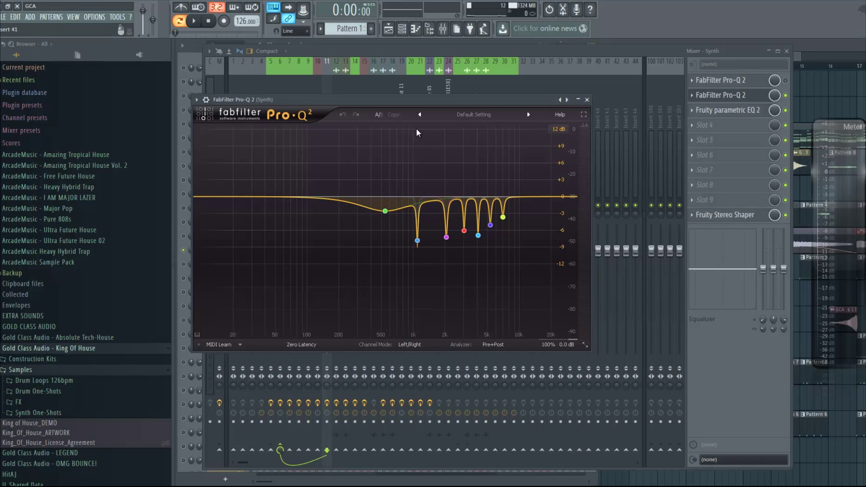
pyautogui.moveTo(446, 237)
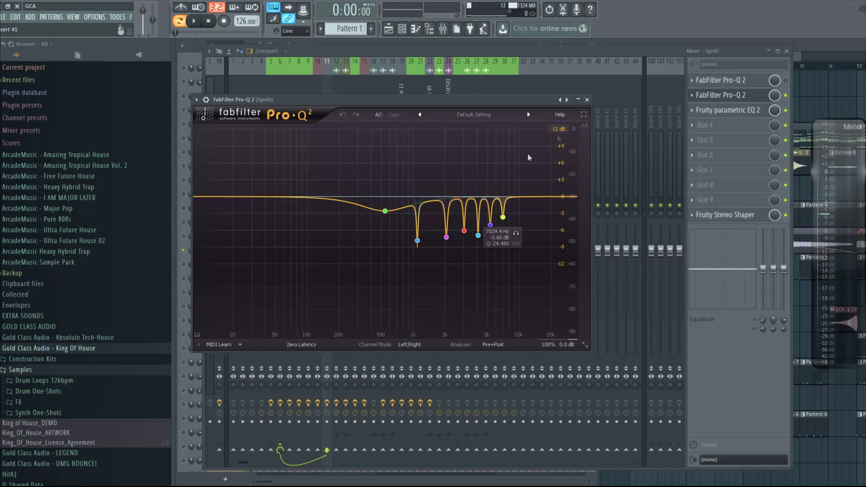
pyautogui.click(587, 99)
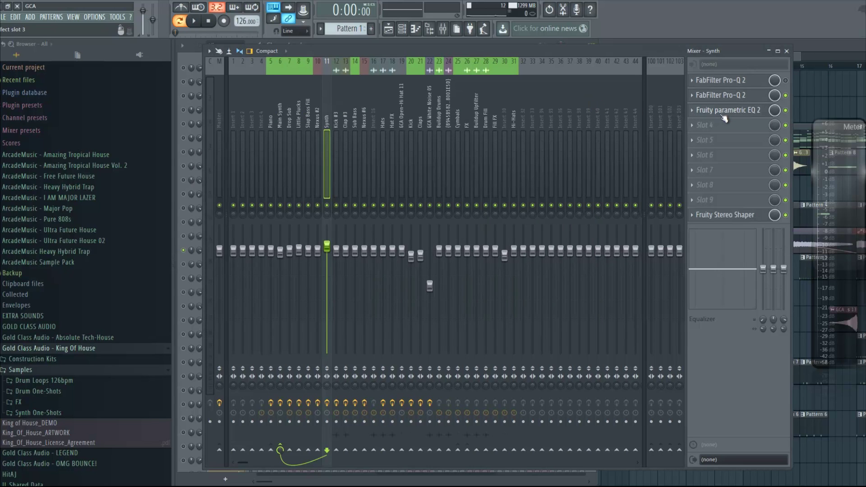
pyautogui.click(727, 110)
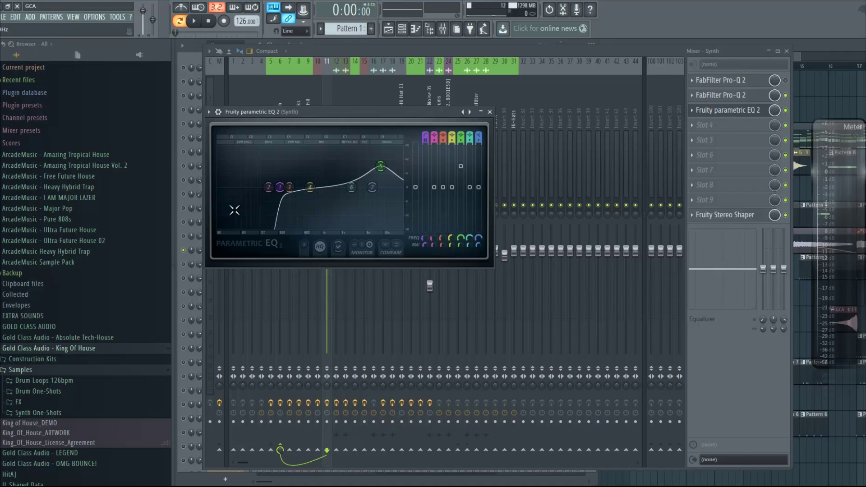
pyautogui.click(490, 112)
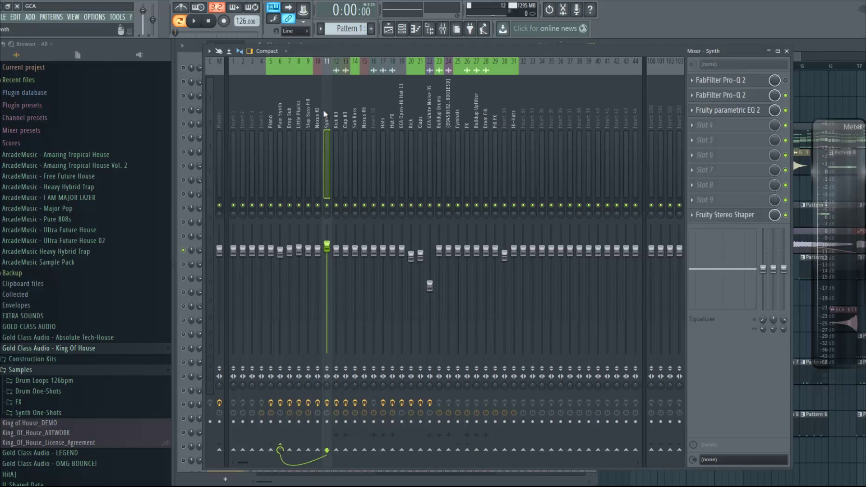
# Check the FabFilter Pro-Q 2 on the Main Synth insert again and go back to the Synth insert
pyautogui.click(277, 119)
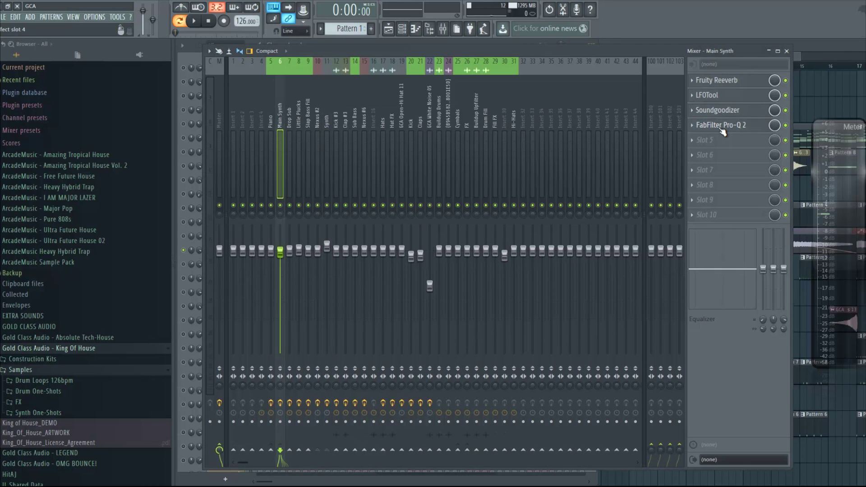
pyautogui.click(720, 125)
pyautogui.click(587, 100)
pyautogui.click(327, 107)
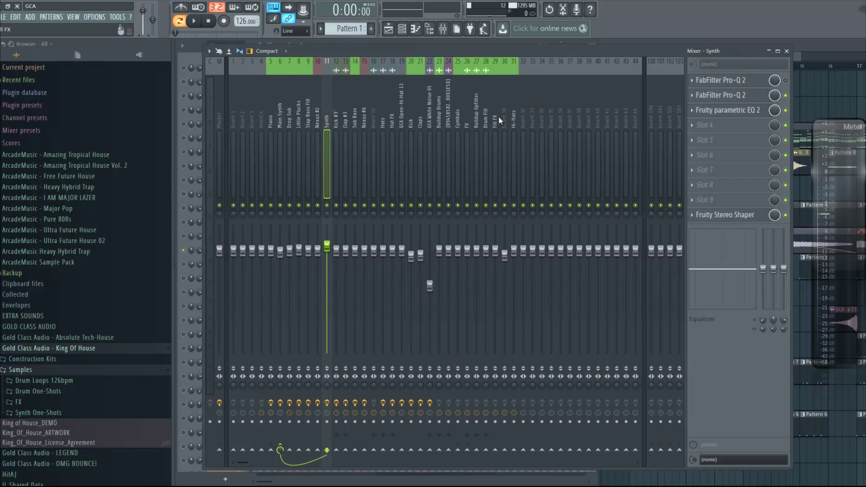
# View the Fruity Stereo Shaper on the Synth insert and toggle its bypass during playback to compare the sound
pyautogui.click(745, 216)
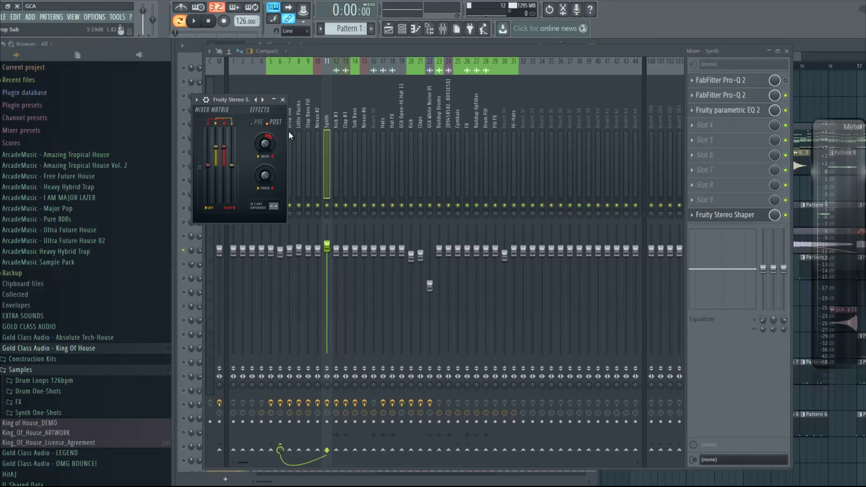
pyautogui.click(195, 23)
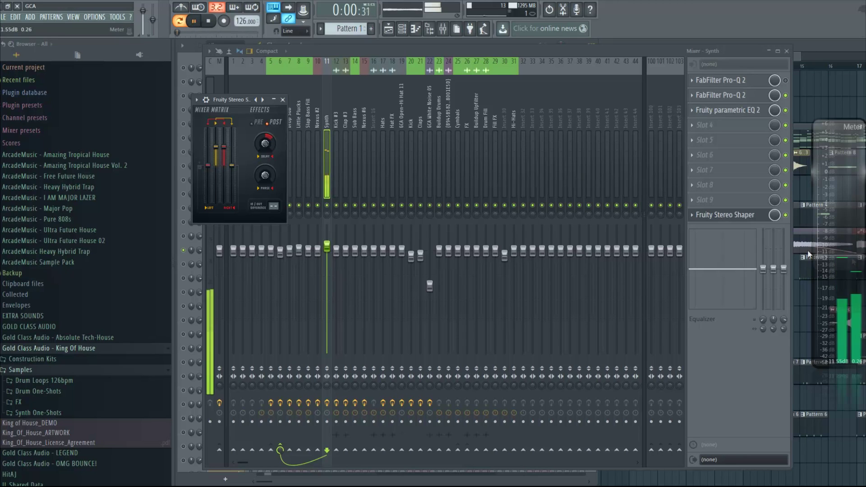
pyautogui.click(788, 218)
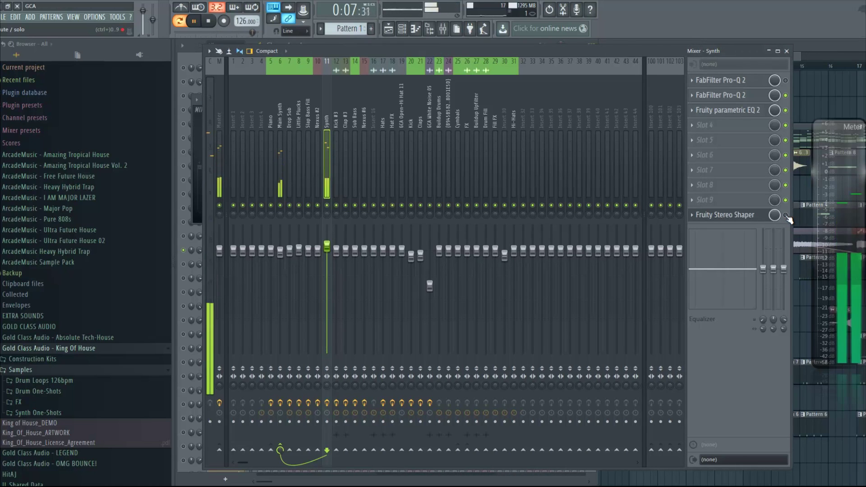
pyautogui.press('space')
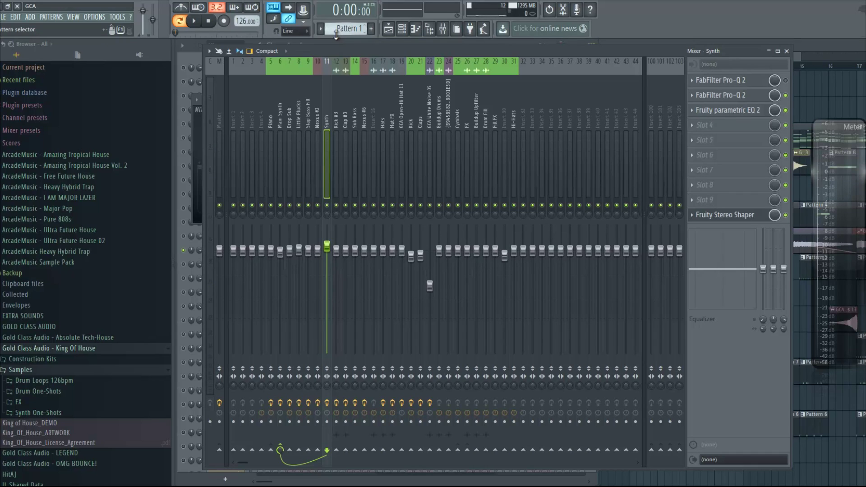
# Solo and play the Nexus #8 channel, view its Nexus preset, stop playback and show the mixer
pyautogui.press('F6')
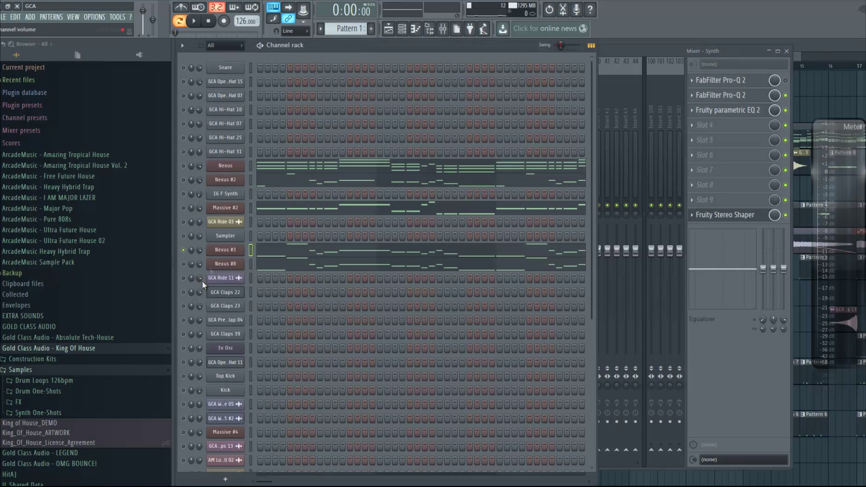
pyautogui.press('space')
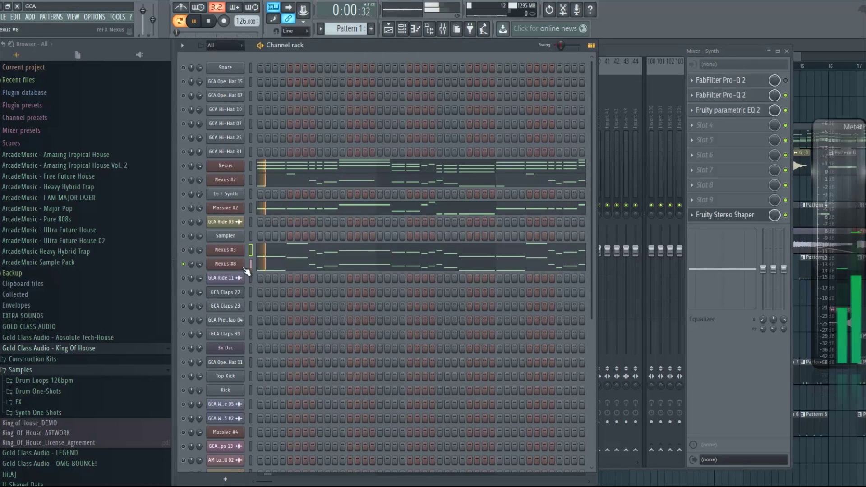
pyautogui.click(232, 264)
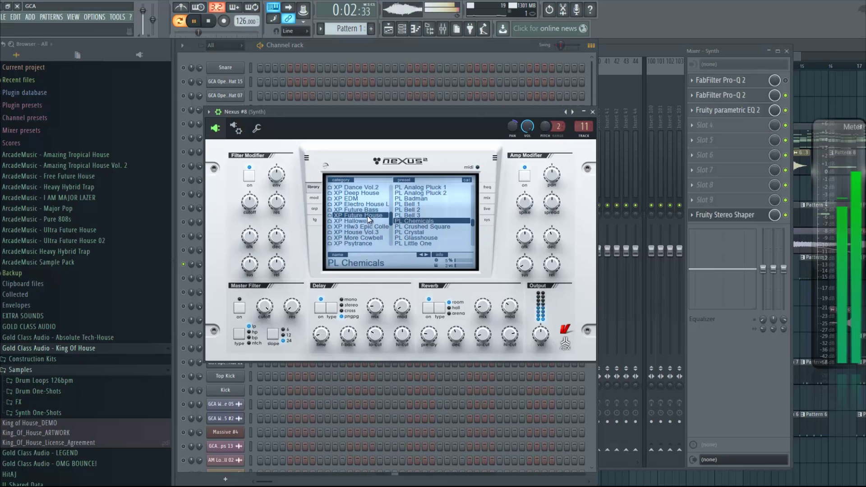
pyautogui.click(593, 112)
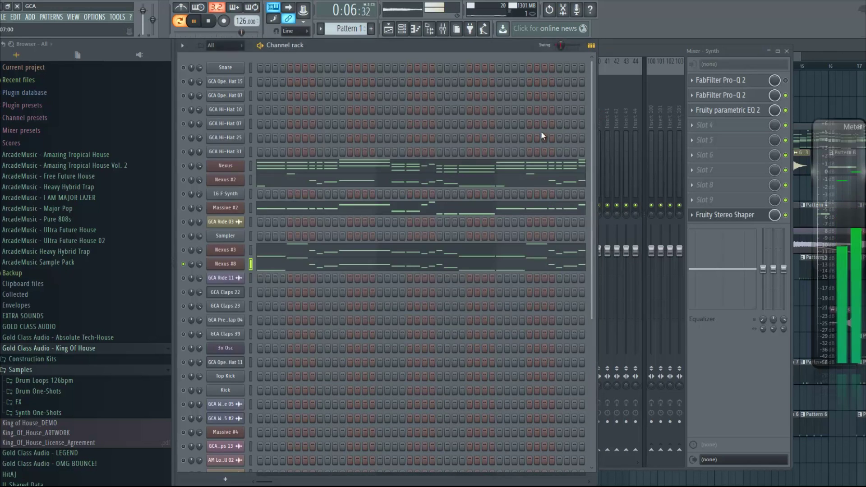
pyautogui.press('space')
pyautogui.click(659, 55)
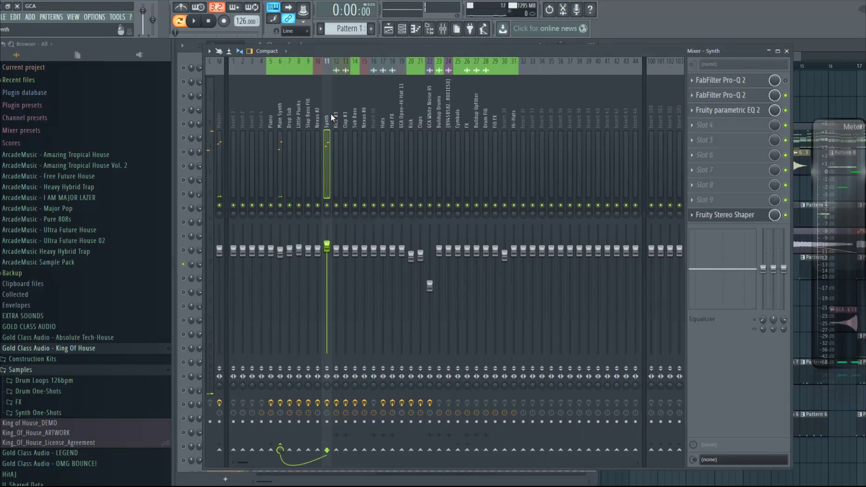
# Unmute Nexus #3 alongside Nexus #8, play the two layered, stop playback and return to the mixer
pyautogui.click(744, 96)
pyautogui.press('F6')
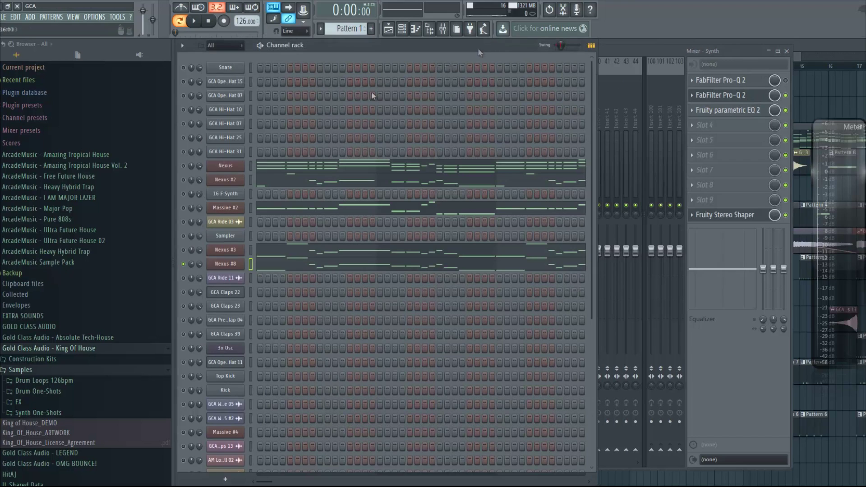
pyautogui.click(184, 251)
pyautogui.press('space')
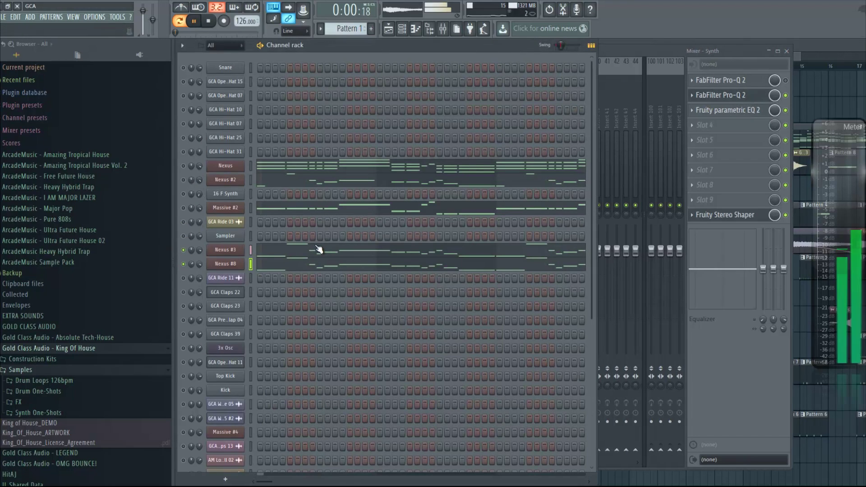
pyautogui.click(656, 45)
pyautogui.press('space')
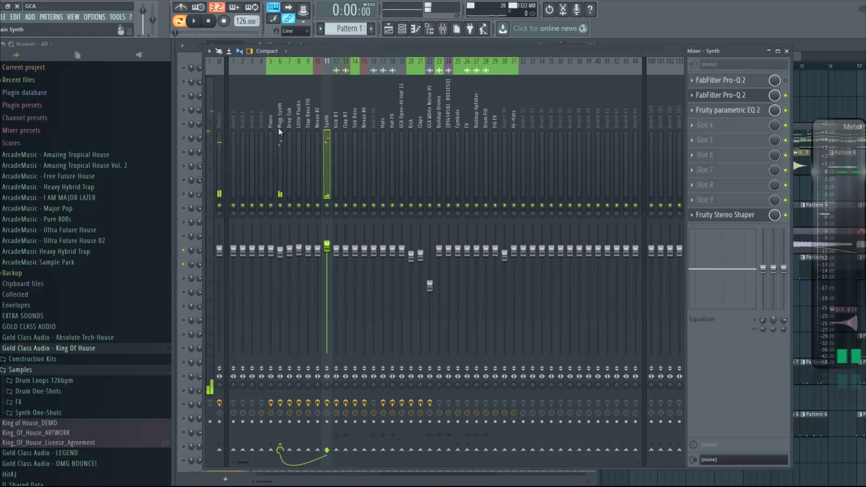
# Check the FabFilter Pro-Q 2 on the Main Synth insert, close it and close the mixer
pyautogui.click(280, 114)
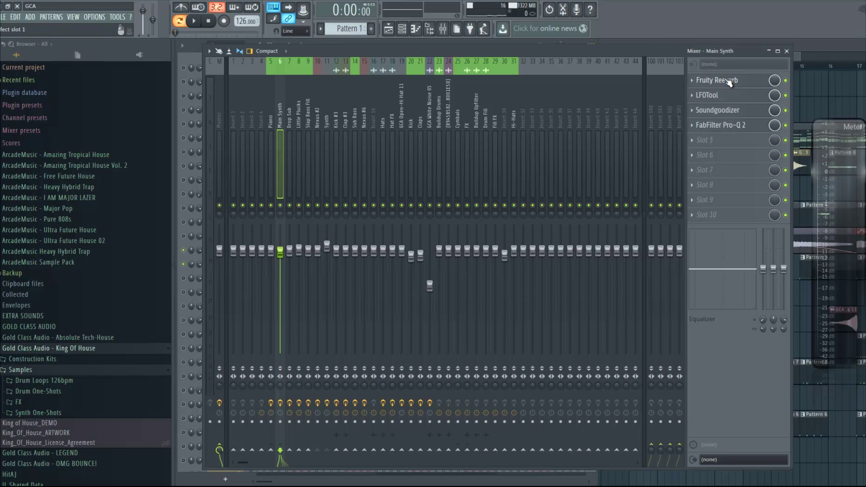
pyautogui.click(733, 127)
pyautogui.click(587, 99)
pyautogui.click(786, 51)
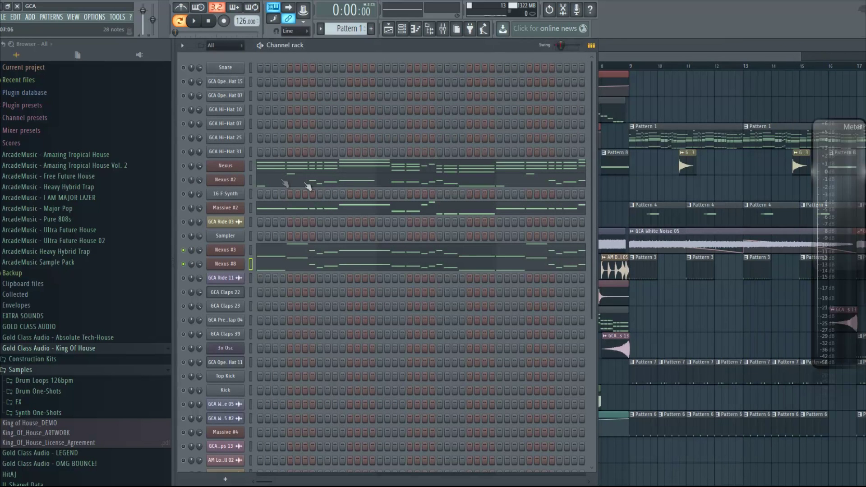
# Play Nexus #2, Nexus #3 and Nexus #8 layered, add the Nexus channel to the mix and stop playback
pyautogui.press('space')
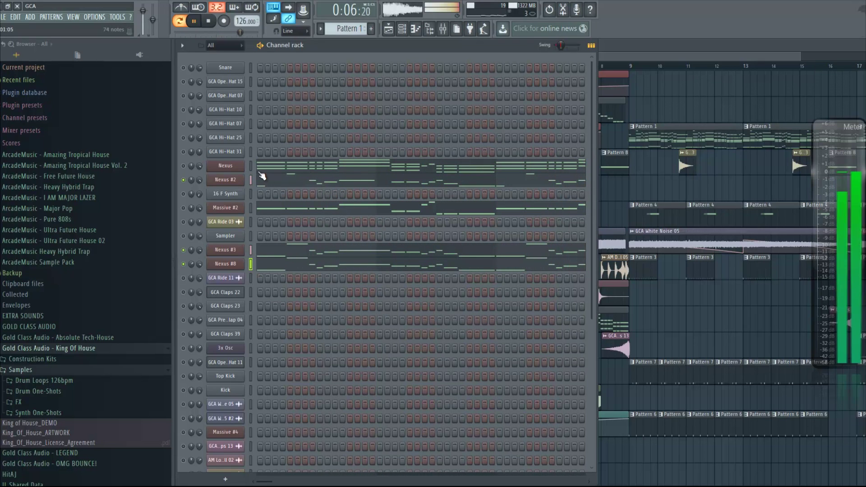
pyautogui.click(183, 166)
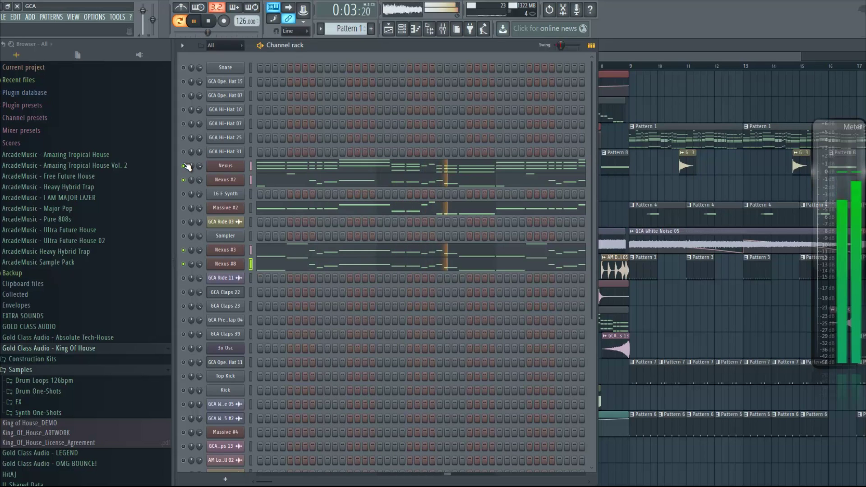
pyautogui.press('space')
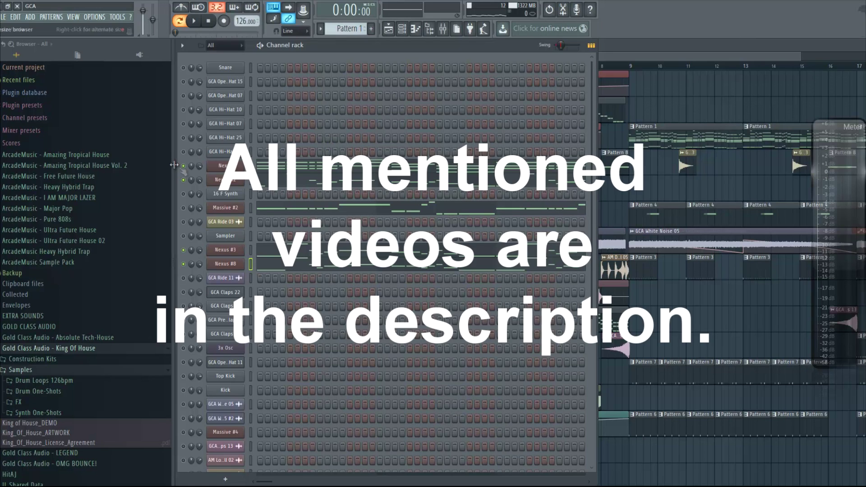
# Solo and play the Massive #2 channel, stop playback, view its BA OLI SUB Massive preset and close the plugin
pyautogui.rightClick(187, 211)
pyautogui.click(198, 215)
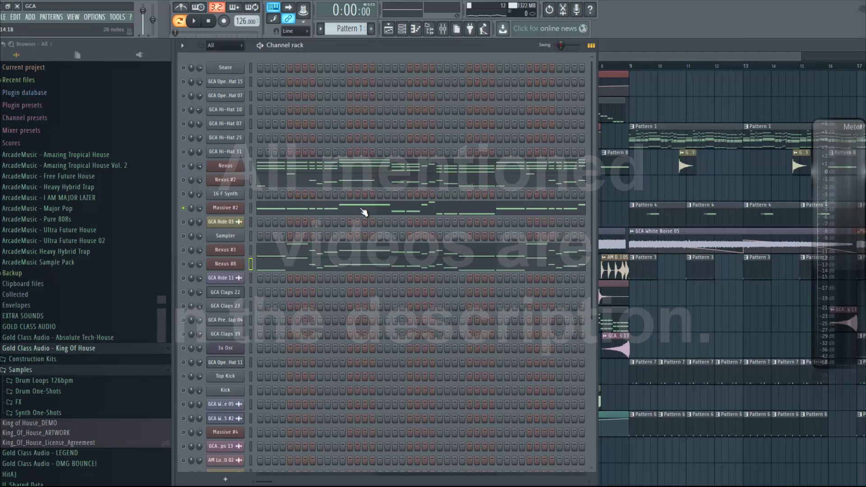
pyautogui.press('space')
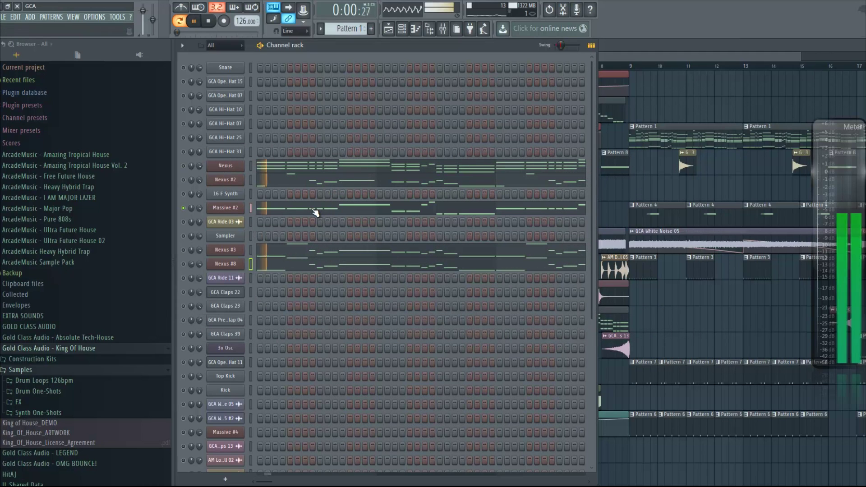
pyautogui.click(310, 212)
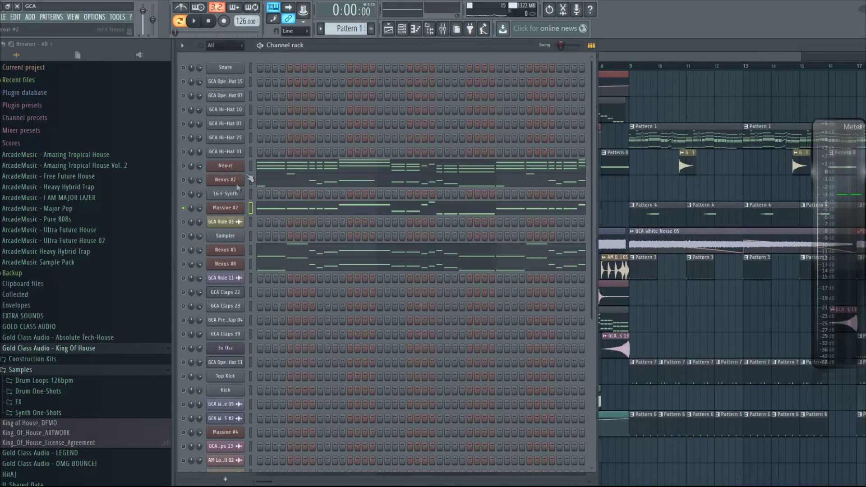
pyautogui.click(228, 209)
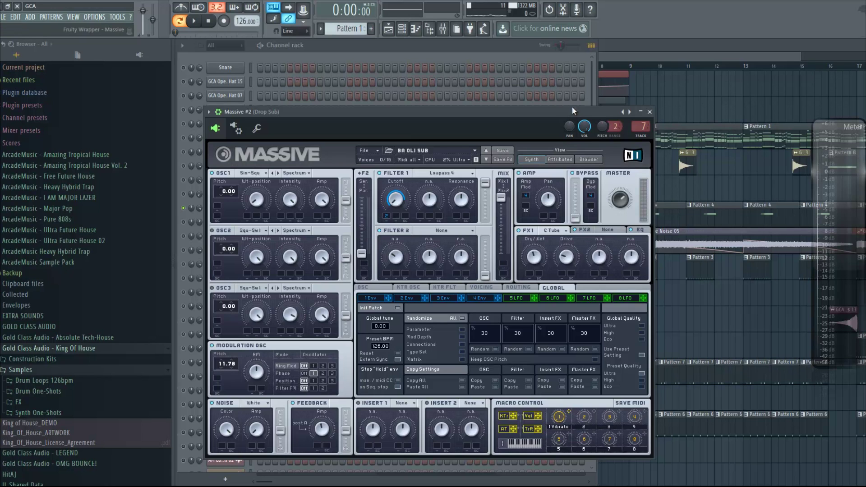
pyautogui.click(650, 111)
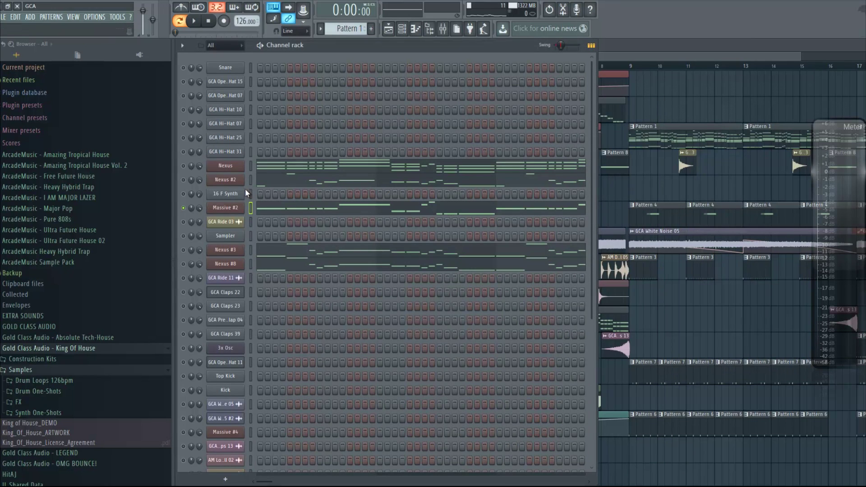
# Turn off the Massive #2 solo, play all Pattern 1 channels together and stop playback
pyautogui.rightClick(184, 208)
pyautogui.click(189, 215)
pyautogui.press('space')
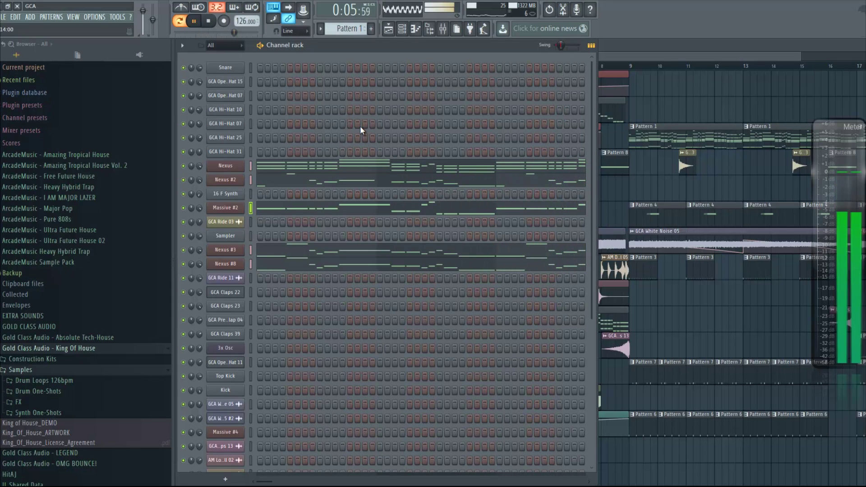
pyautogui.press('space')
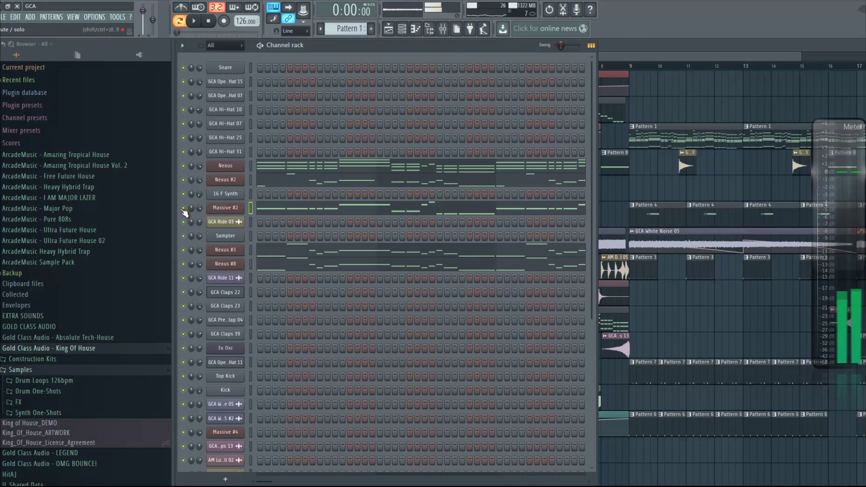
# Solo the Massive #2 channel again and reopen its Massive plugin
pyautogui.rightClick(183, 209)
pyautogui.click(190, 214)
pyautogui.click(233, 209)
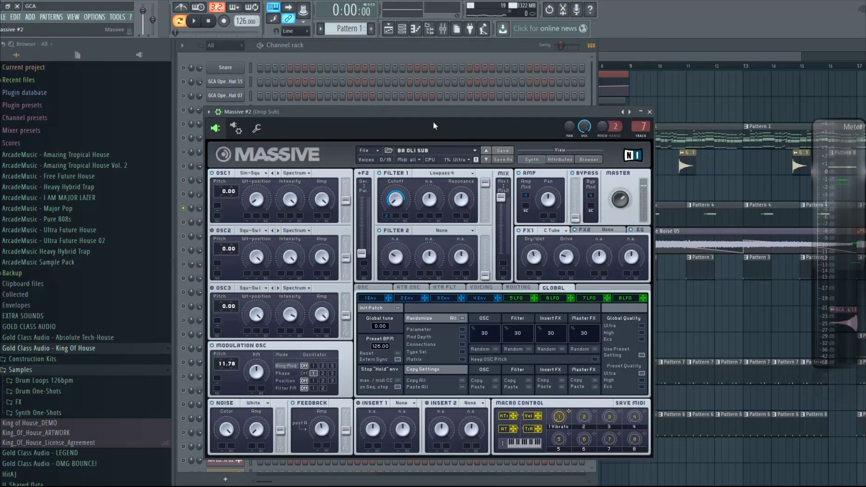
# Inspect the curve of the Fruity parametric EQ 2 on the Drop Sub mixer insert, then close the EQ
pyautogui.click(443, 29)
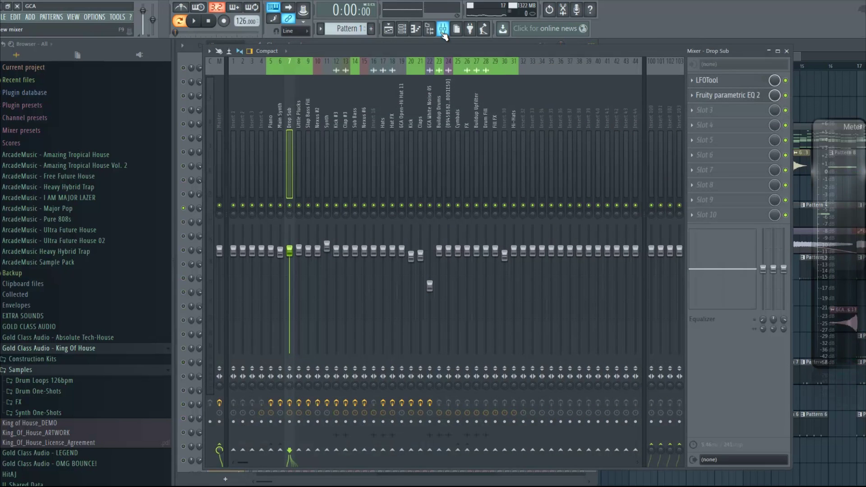
pyautogui.click(722, 95)
pyautogui.moveTo(258, 177); pyautogui.dragTo(264, 189)
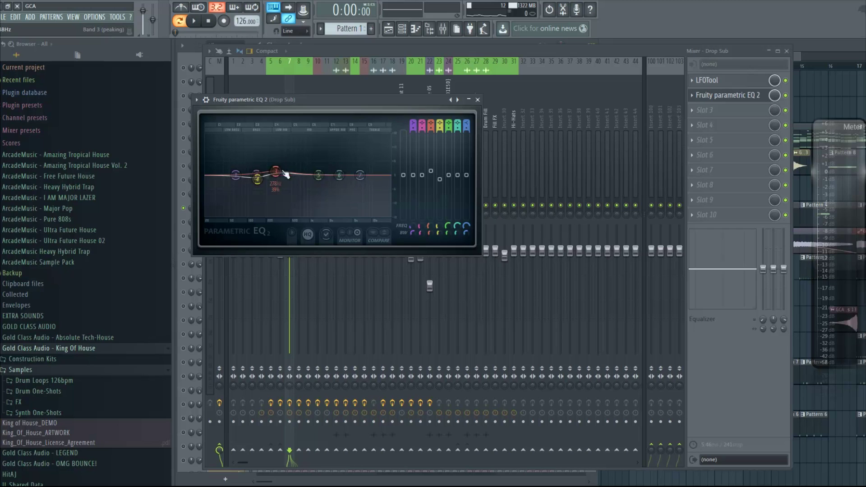
pyautogui.click(478, 99)
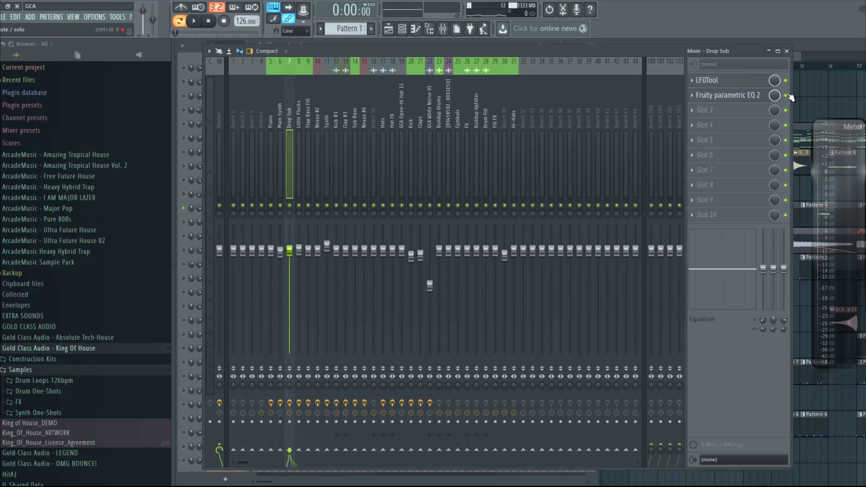
# Close the mixer, play and stop the soloed sub, recheck the Drop Sub effects and return to the channel rack
pyautogui.click(787, 51)
pyautogui.press('space')
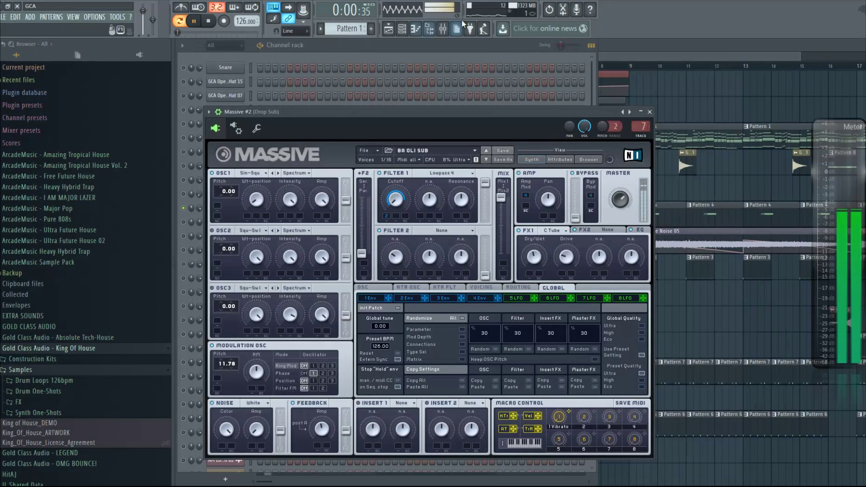
pyautogui.press('space')
pyautogui.press('F9')
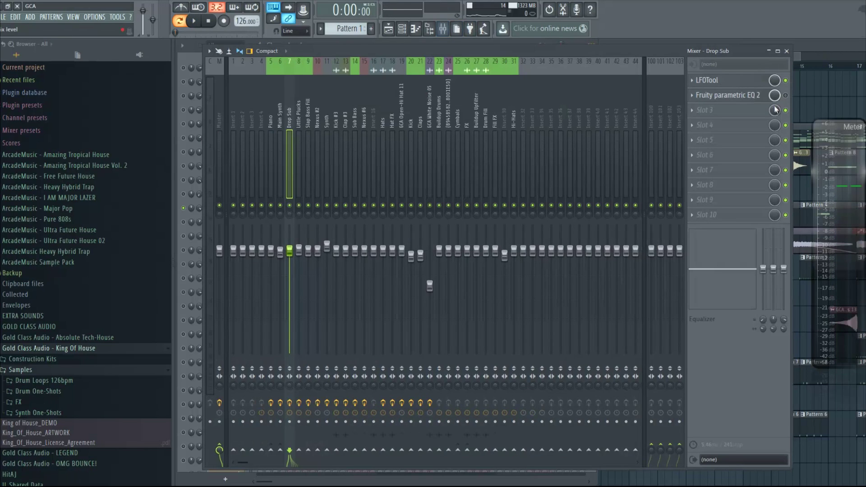
pyautogui.click(787, 51)
pyautogui.click(470, 51)
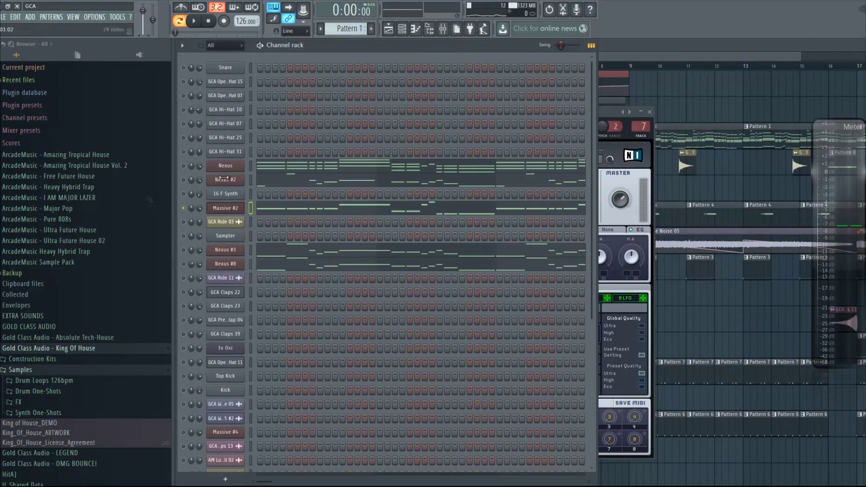
# Turn off the Massive #2 solo, close its plugin and show the playlist around bars 5 to 20
pyautogui.rightClick(183, 209)
pyautogui.click(194, 216)
pyautogui.click(650, 112)
pyautogui.click(648, 59)
pyautogui.scroll(-2, 497, 149)
pyautogui.moveTo(596, 56); pyautogui.dragTo(656, 57)
pyautogui.scroll(2, 618, 116)
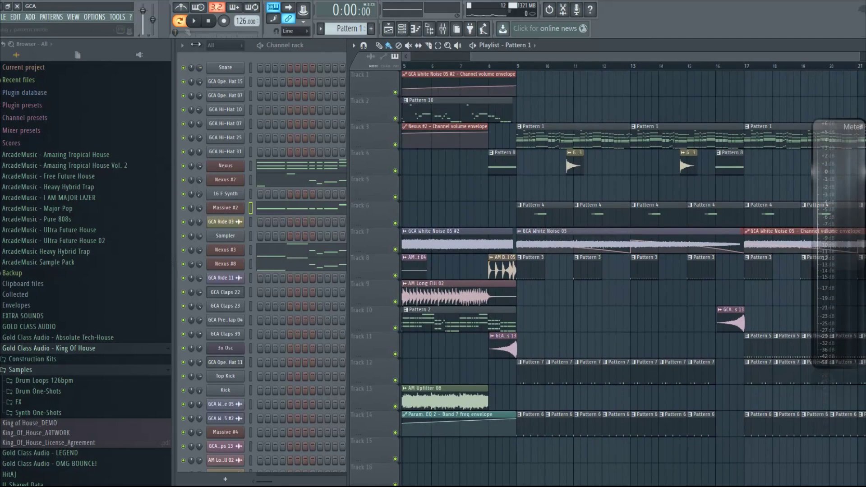
# Play the full arrangement in song mode from bar 9 and stop playback
pyautogui.click(195, 21)
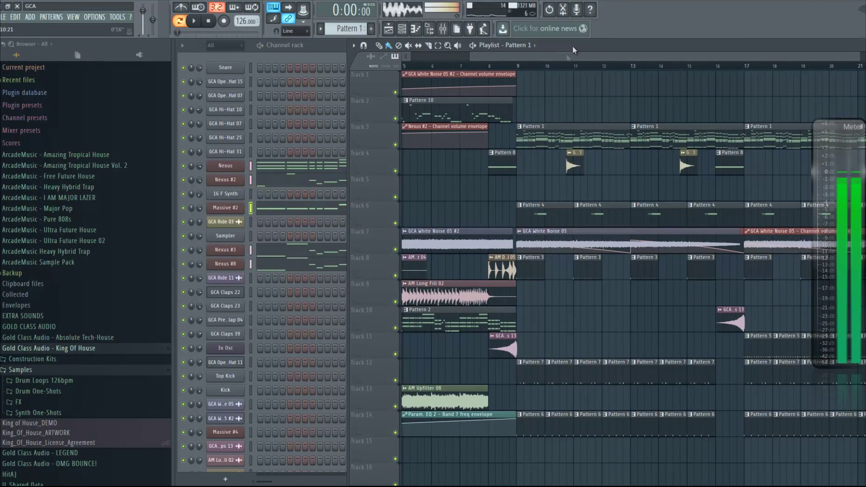
pyautogui.click(518, 65)
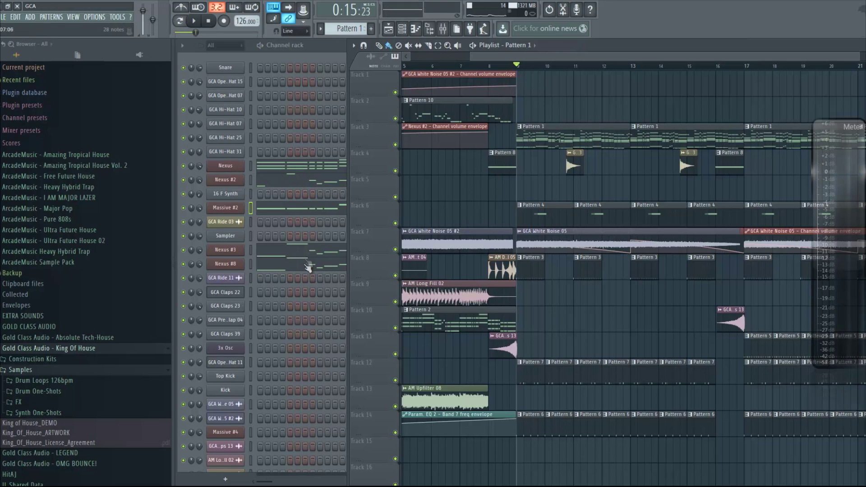
pyautogui.moveTo(549, 56); pyautogui.dragTo(512, 61)
pyautogui.press('space')
pyautogui.moveTo(611, 59); pyautogui.dragTo(652, 59)
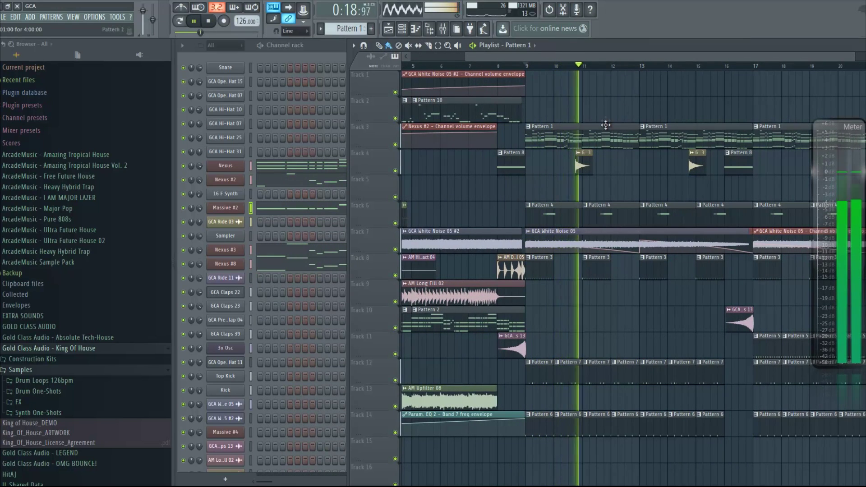
pyautogui.press('space')
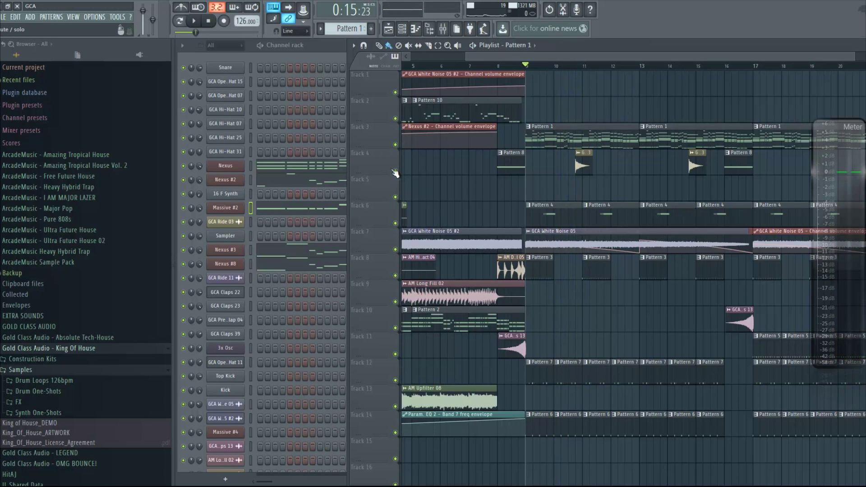
# Solo playlist Track 4 and unmute Tracks 6, 7, 8, 12 and 14 alongside it
pyautogui.rightClick(395, 171)
pyautogui.click(396, 223)
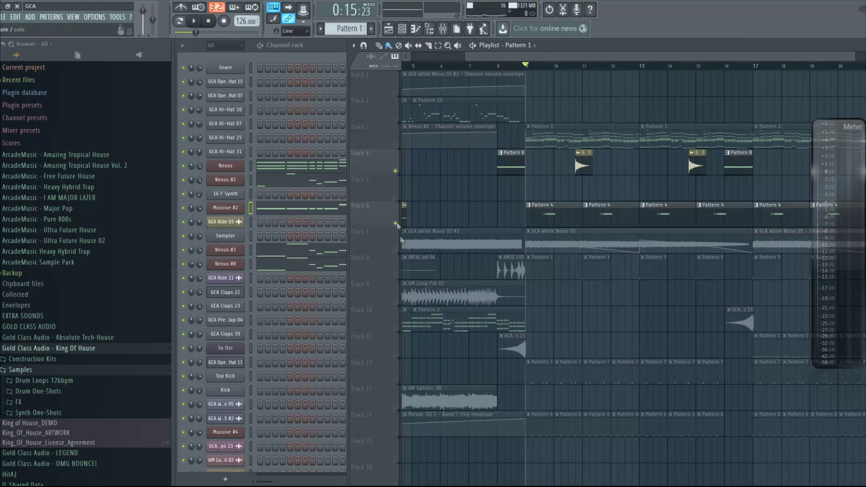
pyautogui.click(397, 249)
pyautogui.click(395, 275)
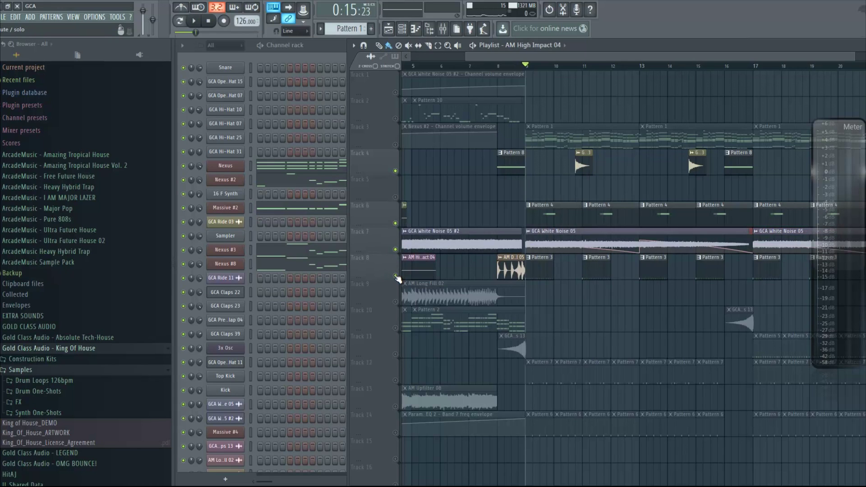
pyautogui.click(396, 380)
pyautogui.click(395, 432)
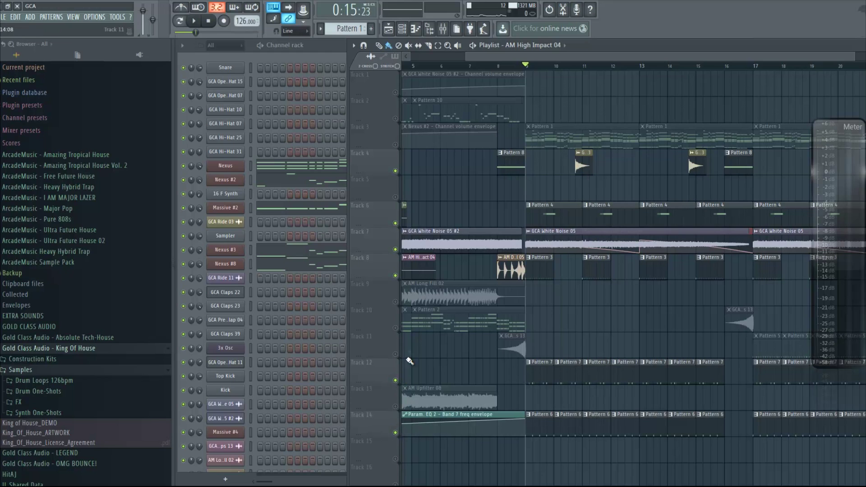
# Solo Track 6, enable Tracks 4 and 8 with it, play them from bar 9 and stop playback
pyautogui.rightClick(395, 224)
pyautogui.click(396, 172)
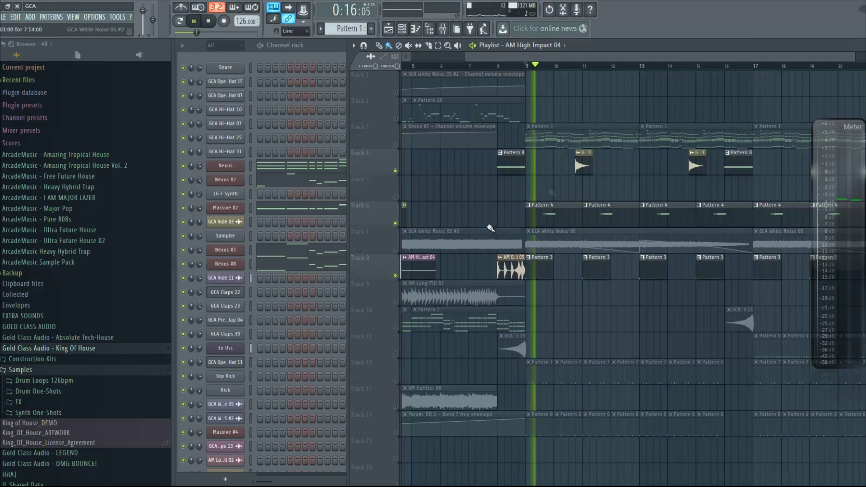
pyautogui.scroll(3, 536, 68)
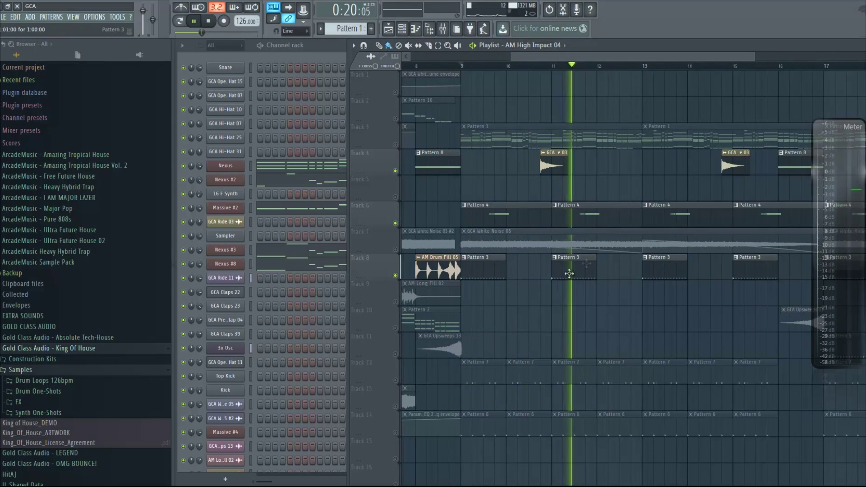
pyautogui.press('space')
pyautogui.moveTo(565, 56); pyautogui.dragTo(562, 56)
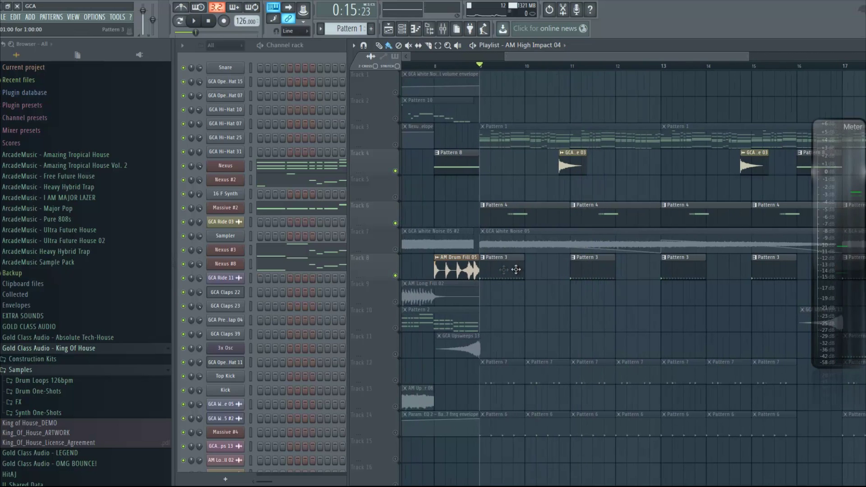
# Select Pattern 3 from Track 8, open its GCA Ride 11 channel, audition the sample and close the channel window
pyautogui.click(503, 270)
pyautogui.click(230, 280)
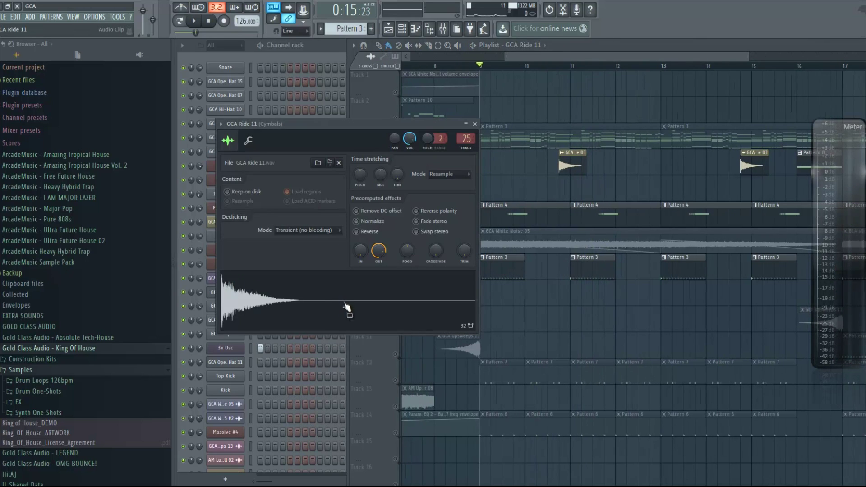
pyautogui.click(332, 290)
pyautogui.press('Escape')
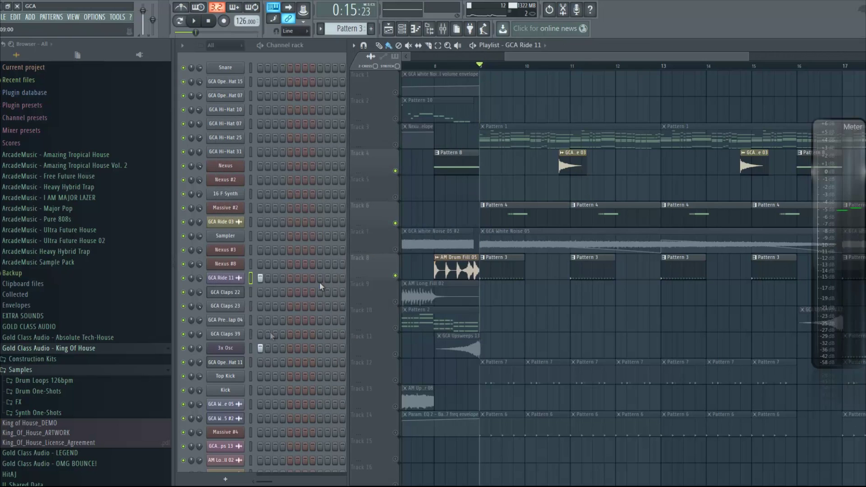
# Open the 3x Osc channel, audition its C5 note and inspect its oscillator, sample and volume envelope settings
pyautogui.click(239, 348)
pyautogui.click(362, 325)
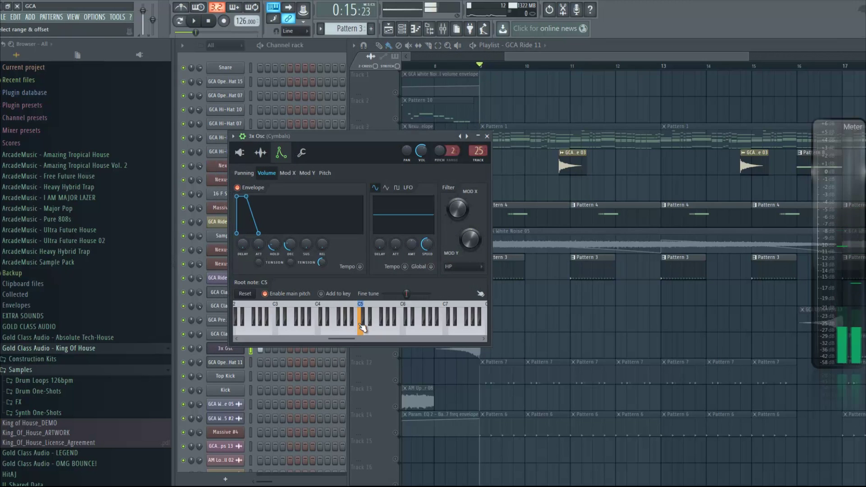
pyautogui.click(240, 153)
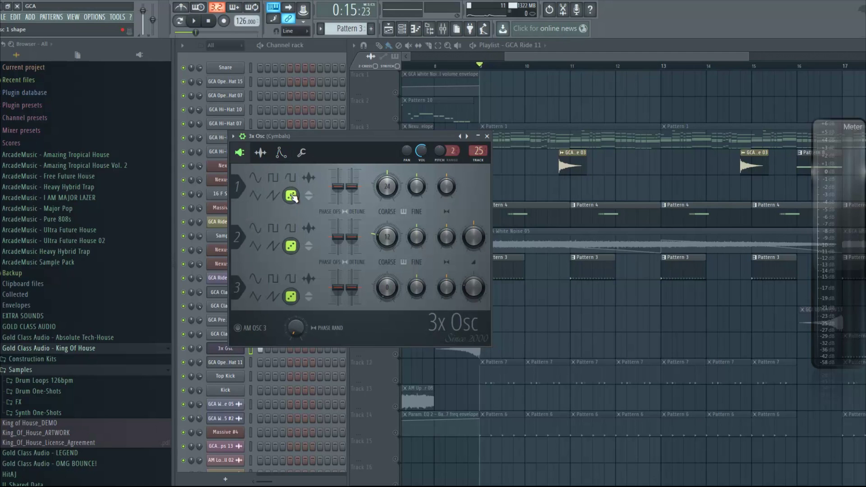
pyautogui.click(260, 153)
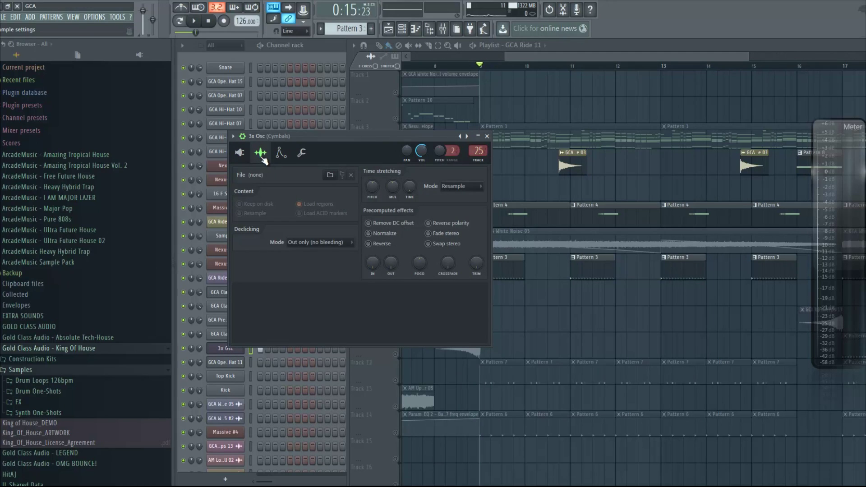
pyautogui.click(280, 155)
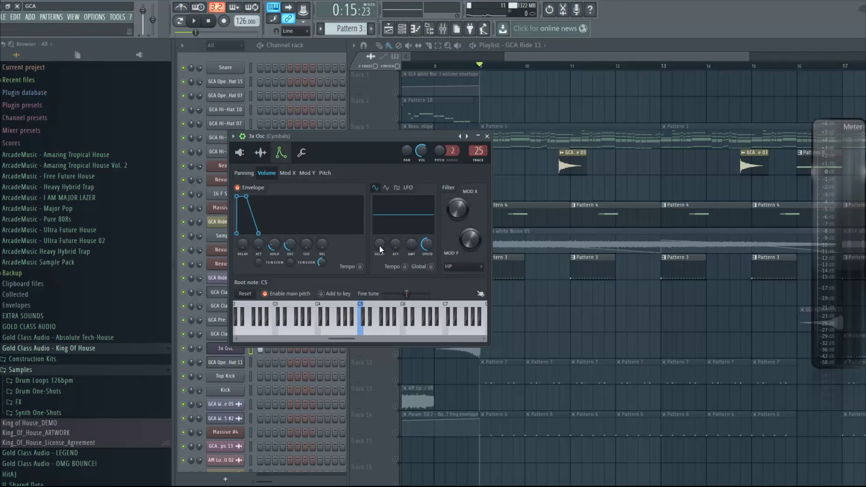
# Check the 3x Osc filter type, play Pattern 3 and bring the channel rack forward
pyautogui.click(472, 268)
pyautogui.click(457, 302)
pyautogui.click(194, 21)
pyautogui.click(337, 43)
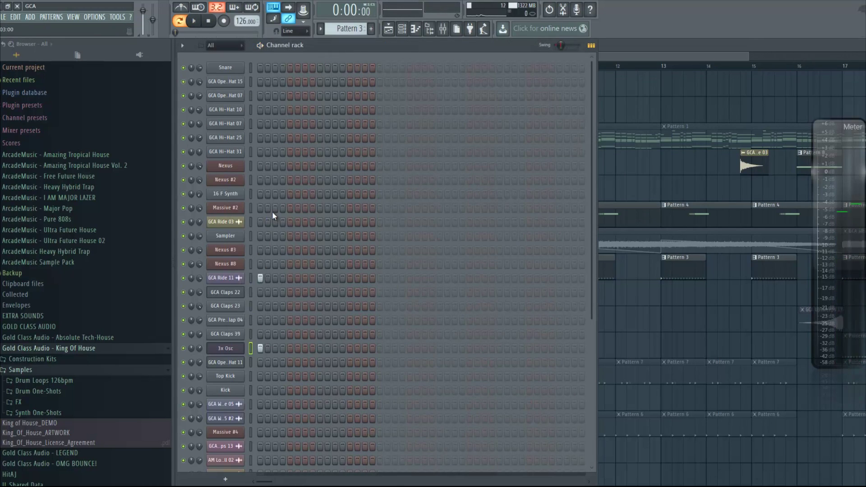
# Return to the playlist at bar 9, unmute Tracks 12 and 14, play the enabled tracks and stop playback
pyautogui.click(623, 47)
pyautogui.click(481, 66)
pyautogui.click(396, 380)
pyautogui.click(396, 432)
pyautogui.press('space')
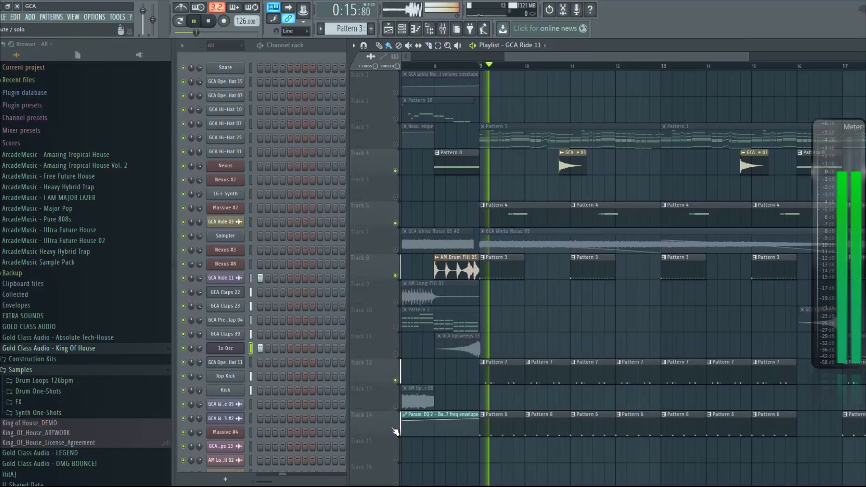
pyautogui.press('space')
# Solo Track 6, play it briefly, select its Pattern 4 and open the GCA Open-Hi Hat 11 channel
pyautogui.rightClick(396, 223)
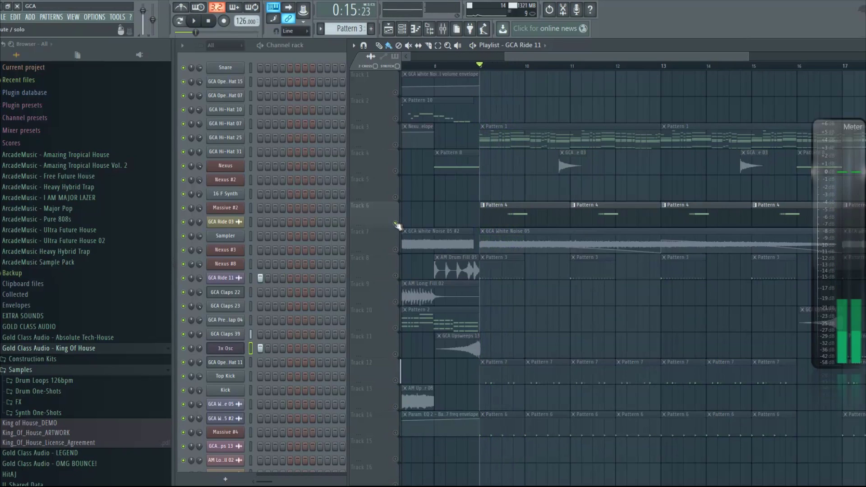
pyautogui.press('space')
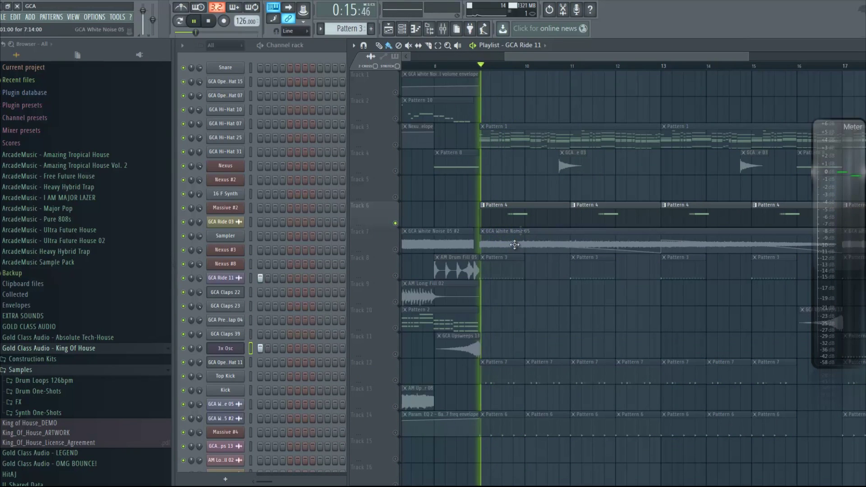
pyautogui.click(526, 222)
pyautogui.press('space')
pyautogui.click(232, 364)
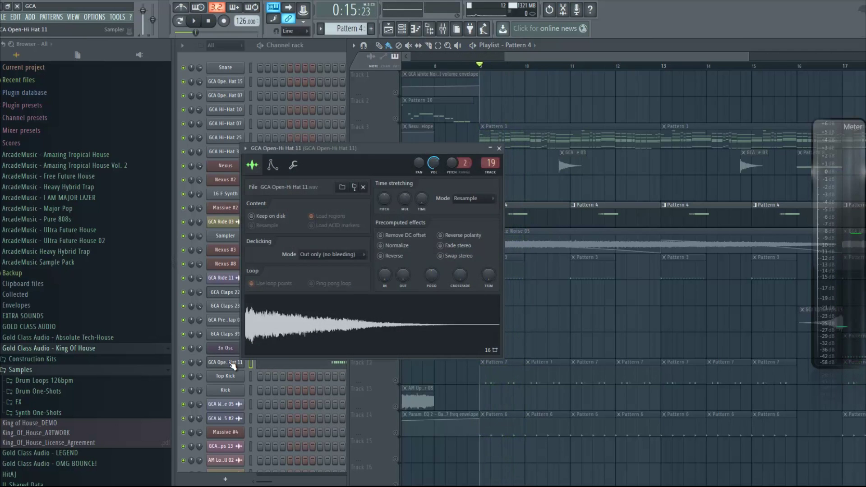
# Inspect the Fruity Reeverb on the GCA Open-Hi Hat 11 mixer insert and close the mixer, effect and channel windows
pyautogui.click(443, 28)
pyautogui.click(736, 86)
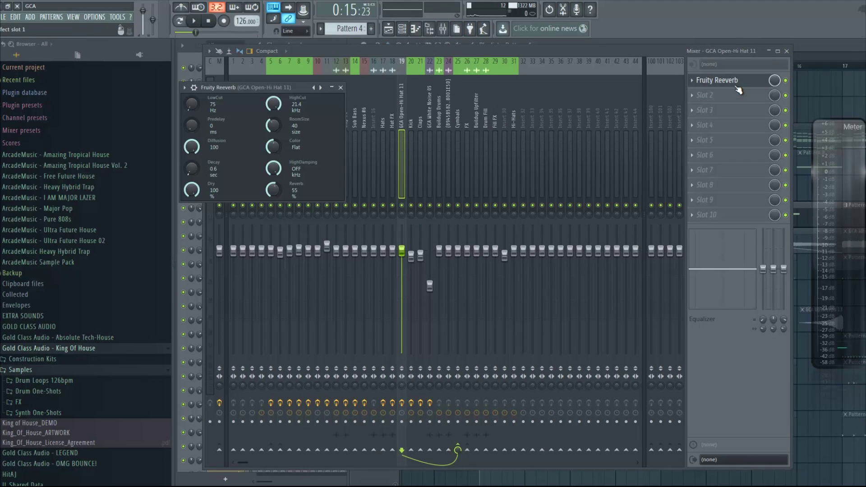
pyautogui.click(786, 51)
pyautogui.click(332, 89)
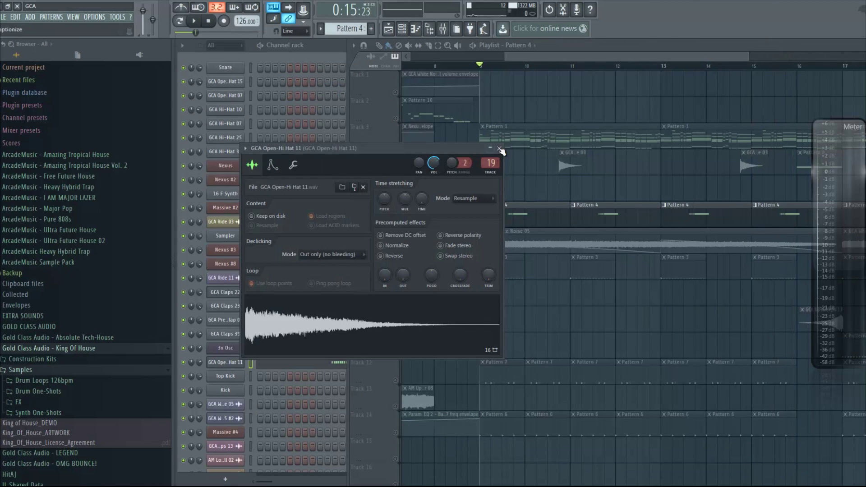
pyautogui.click(499, 148)
# Examine the GCA Open-Hi Hat 11 notes and velocities in the piano roll, stop playback and close the piano roll
pyautogui.click(323, 364)
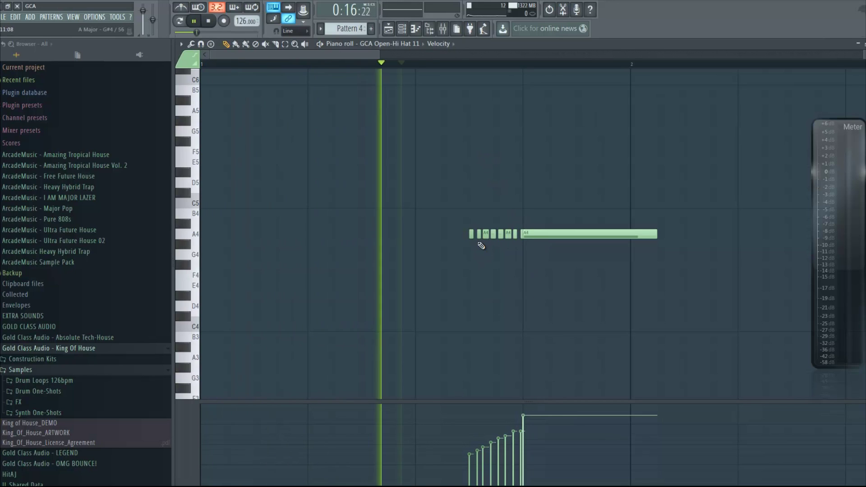
pyautogui.press('space')
pyautogui.press('F7')
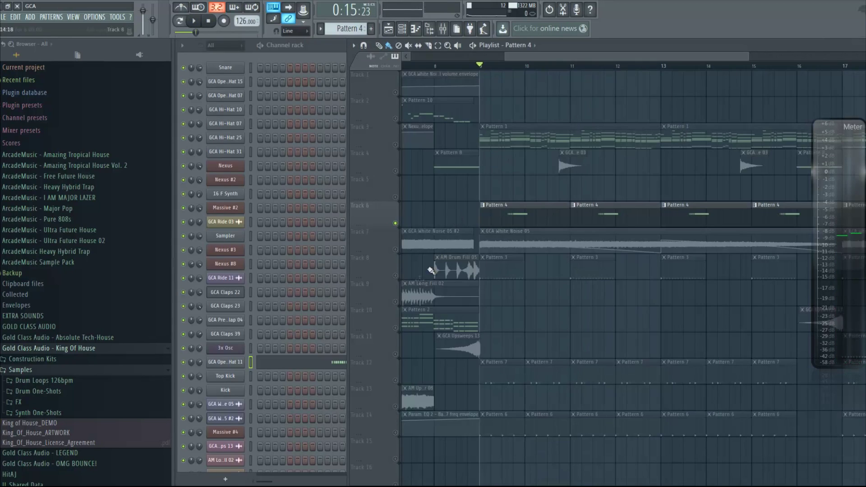
# Unmute Tracks 8 and 4 alongside Track 6 and play them together from between bars 10 and 11
pyautogui.click(386, 272)
pyautogui.press('space')
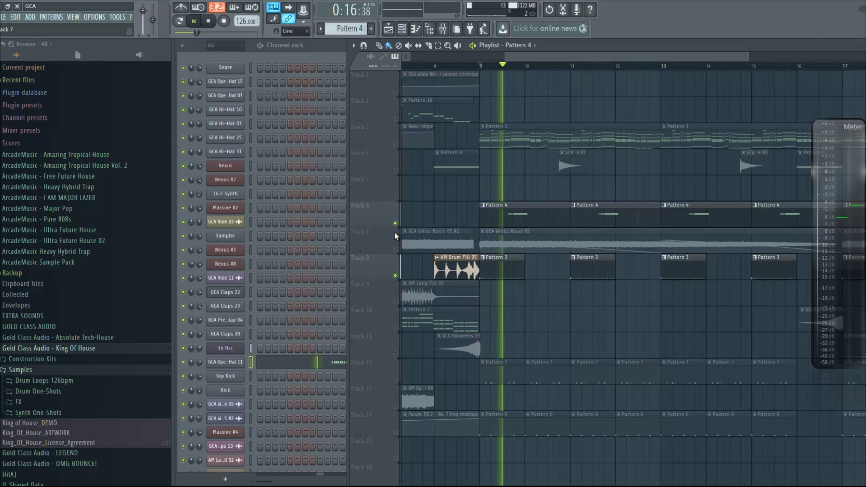
pyautogui.press('space')
pyautogui.click(396, 172)
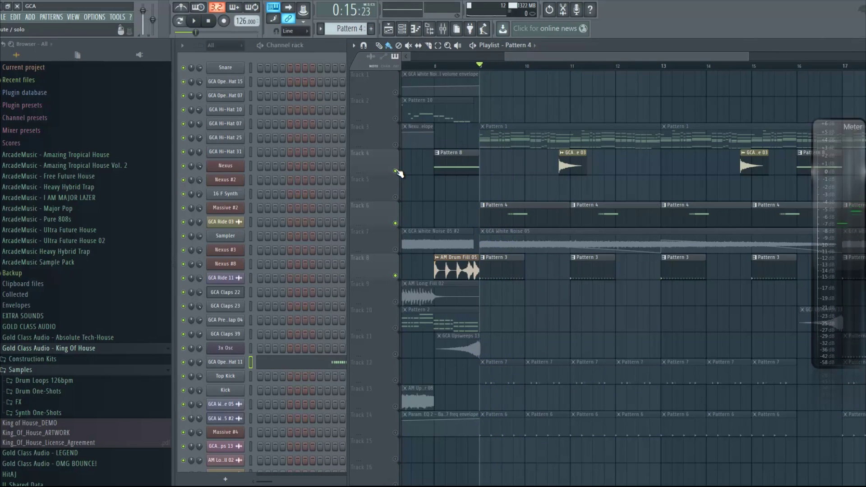
pyautogui.click(553, 66)
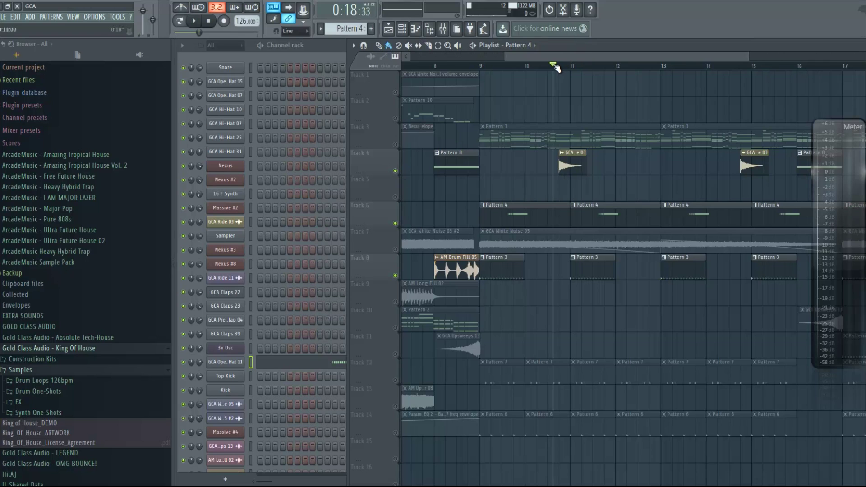
pyautogui.scroll(2, 555, 67)
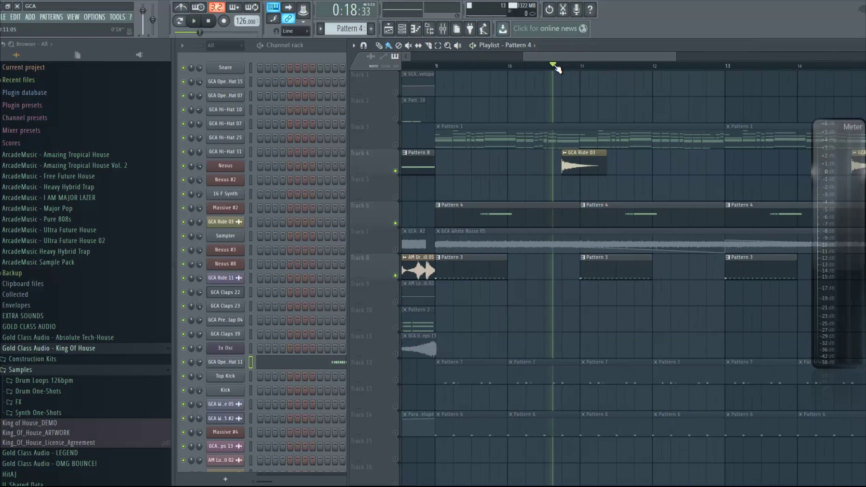
pyautogui.press('space')
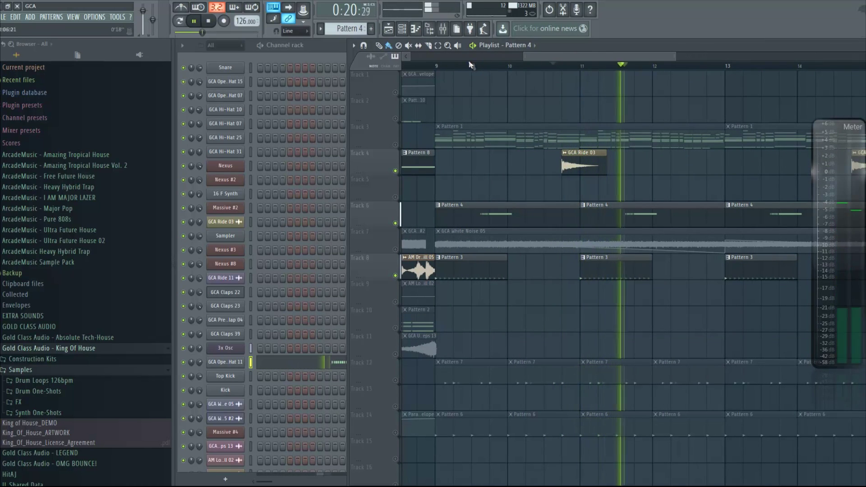
pyautogui.press('space')
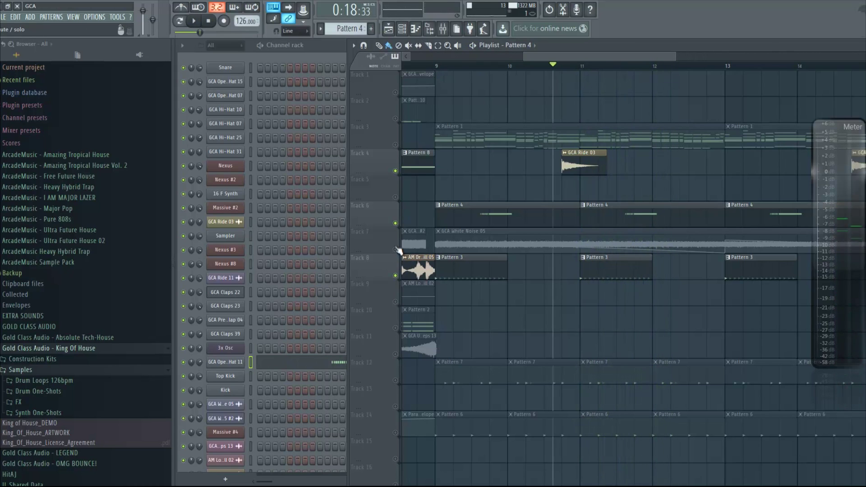
# Solo Track 7 and play its GCA White Noise 05 clip and volume envelope from bar 9
pyautogui.rightClick(395, 249)
pyautogui.click(436, 68)
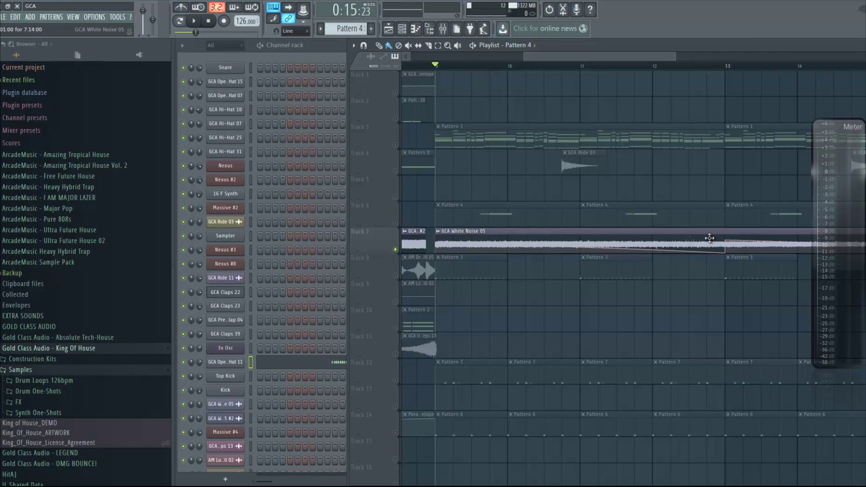
pyautogui.scroll(-3, 567, 205)
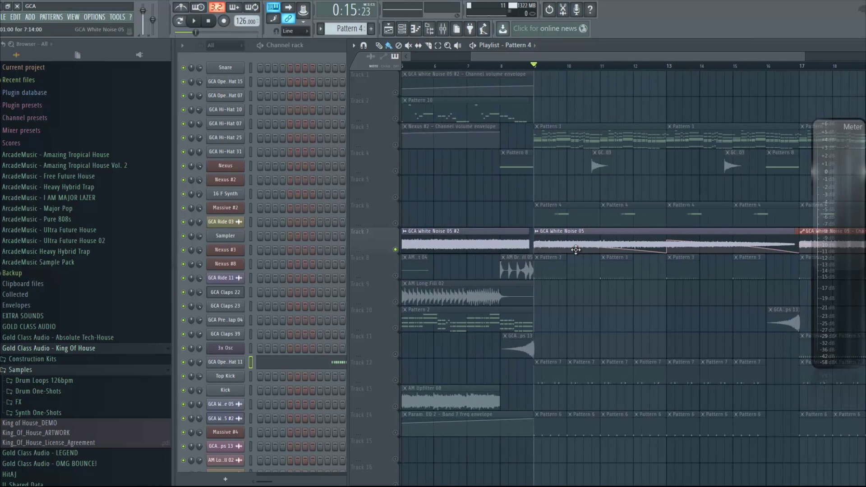
pyautogui.press('space')
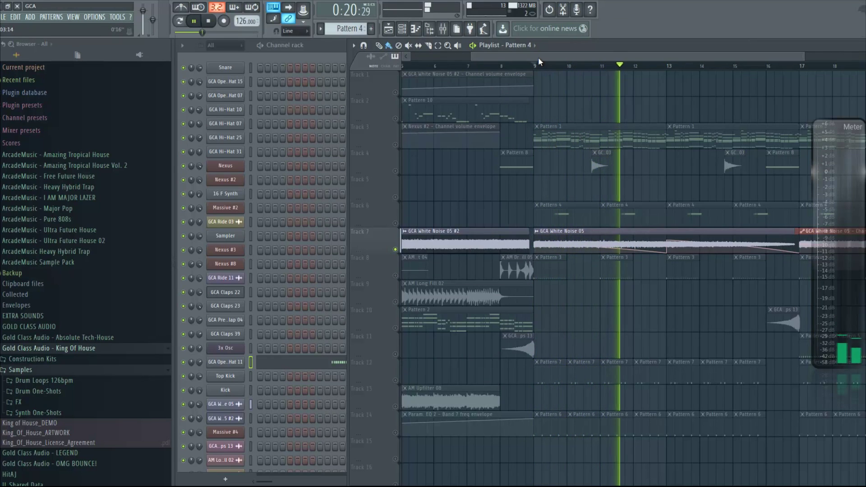
pyautogui.moveTo(539, 56); pyautogui.dragTo(564, 61)
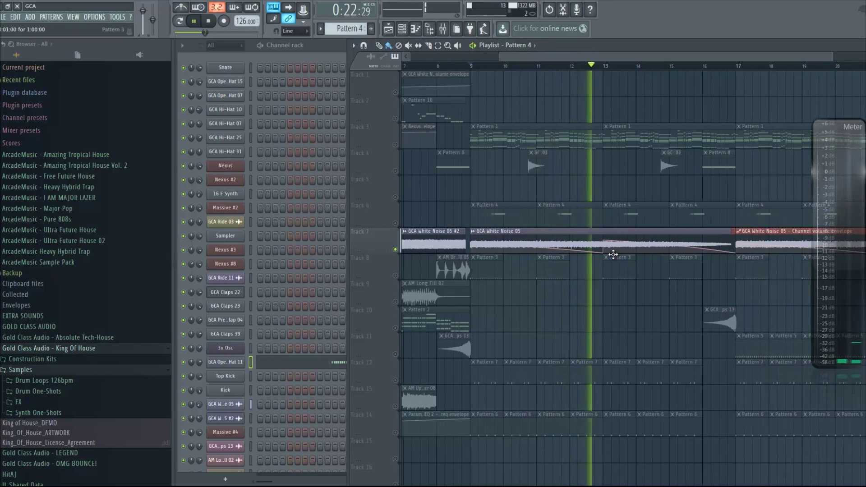
pyautogui.moveTo(588, 56); pyautogui.dragTo(605, 56)
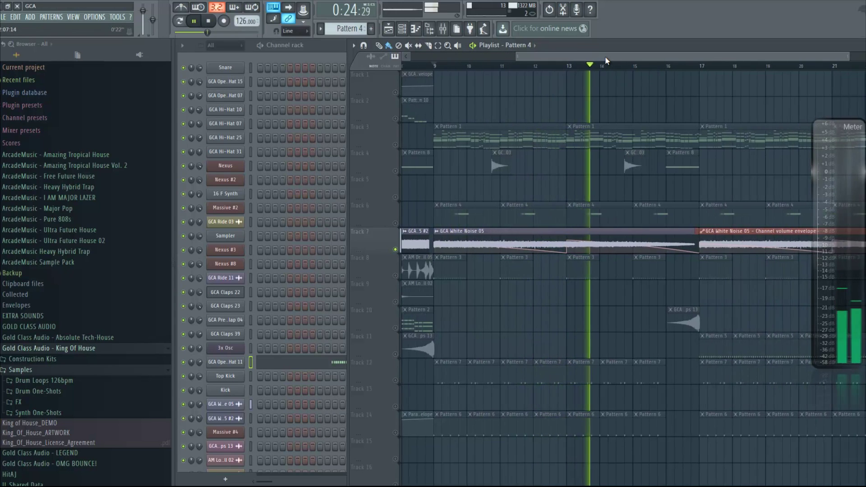
pyautogui.press('space')
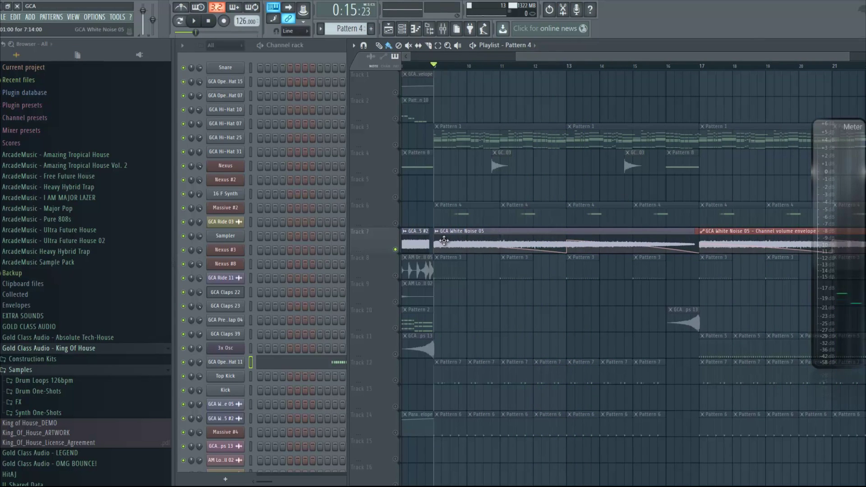
# Unsolo Track 7, solo Track 12, select its Pattern 7 and play it in pattern mode
pyautogui.rightClick(395, 249)
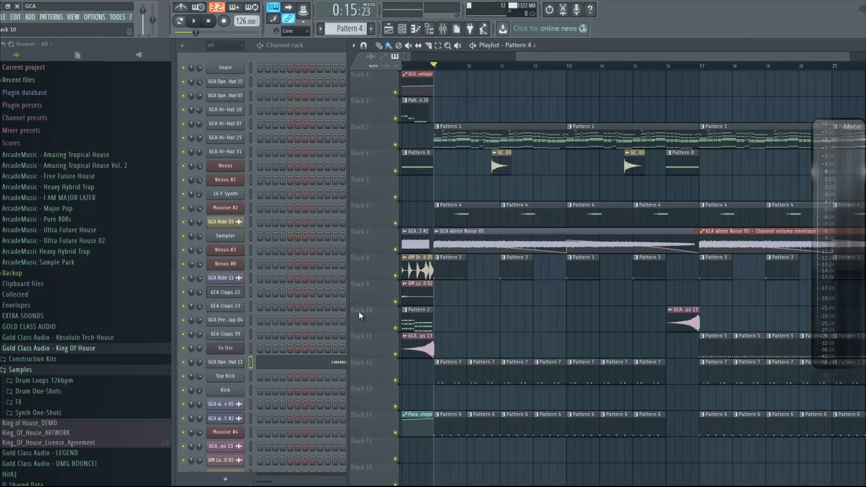
pyautogui.rightClick(396, 381)
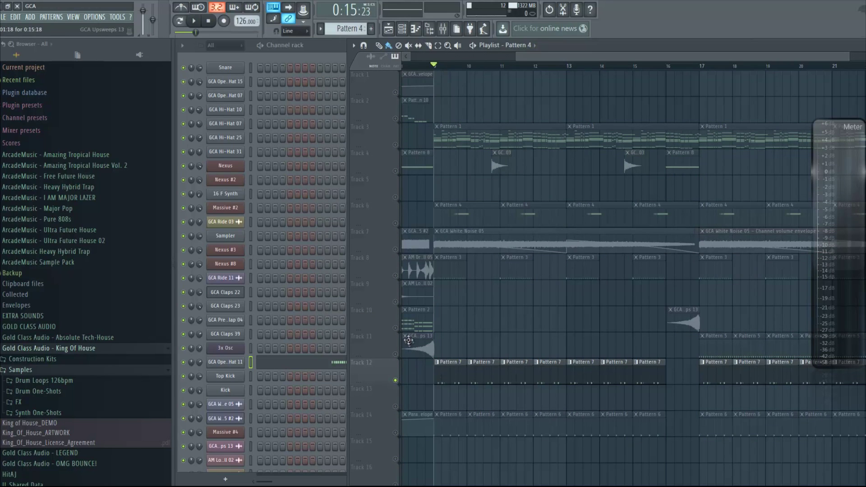
pyautogui.click(446, 373)
pyautogui.click(179, 21)
pyautogui.press('space')
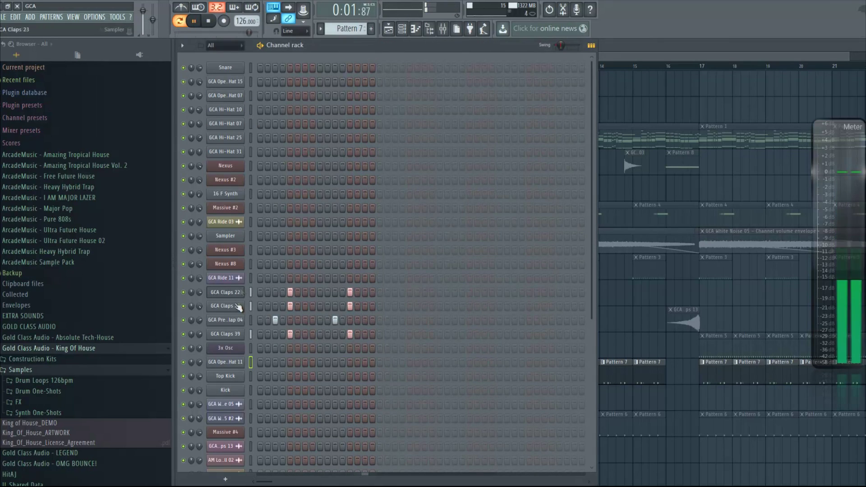
# Inspect the Soundgoodizer and Fruity parametric EQ 2 on the Claps mixer insert and close their windows and the mixer
pyautogui.click(443, 28)
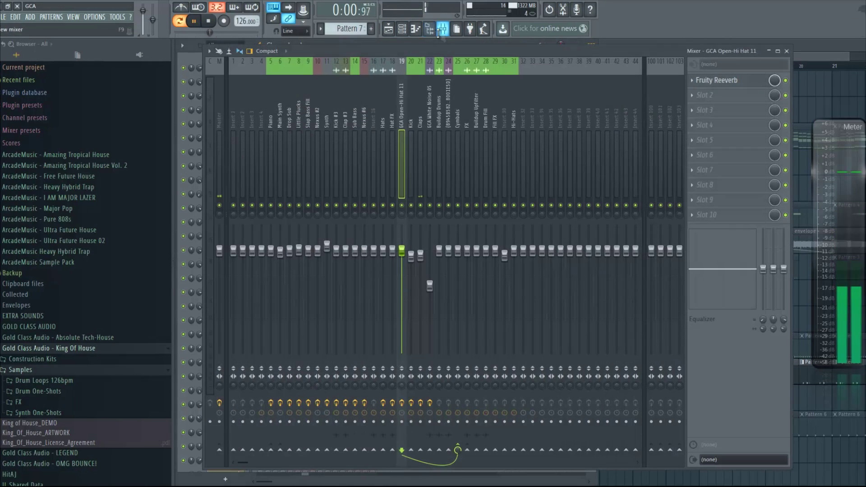
pyautogui.click(422, 109)
pyautogui.press('space')
pyautogui.click(730, 82)
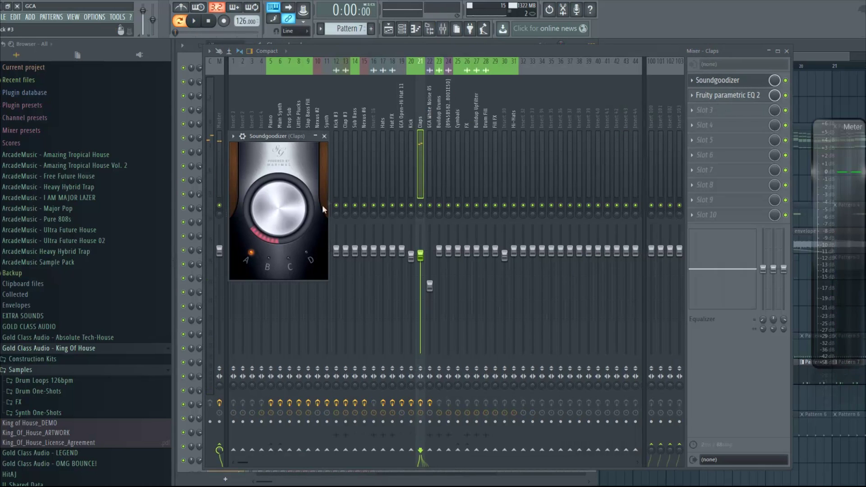
pyautogui.click(731, 95)
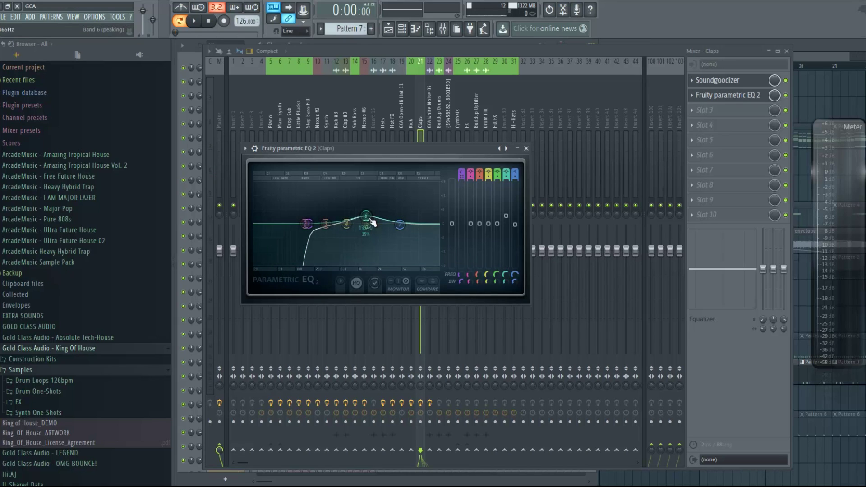
pyautogui.click(526, 148)
pyautogui.click(787, 51)
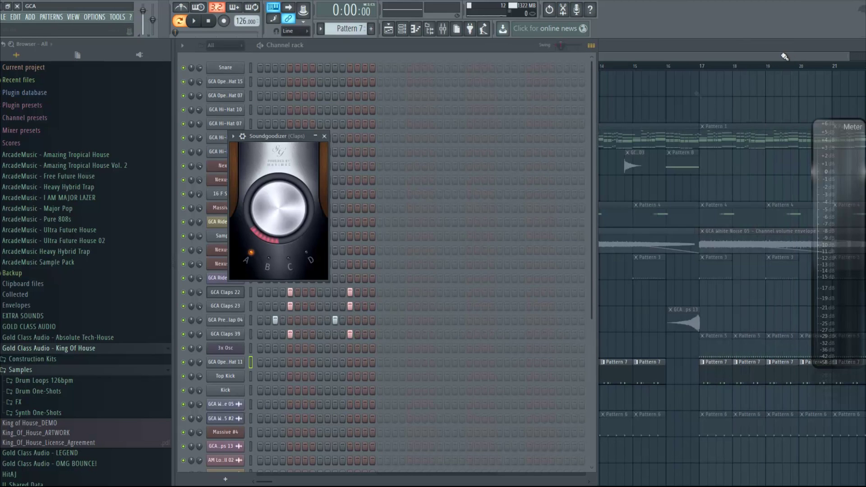
pyautogui.click(324, 137)
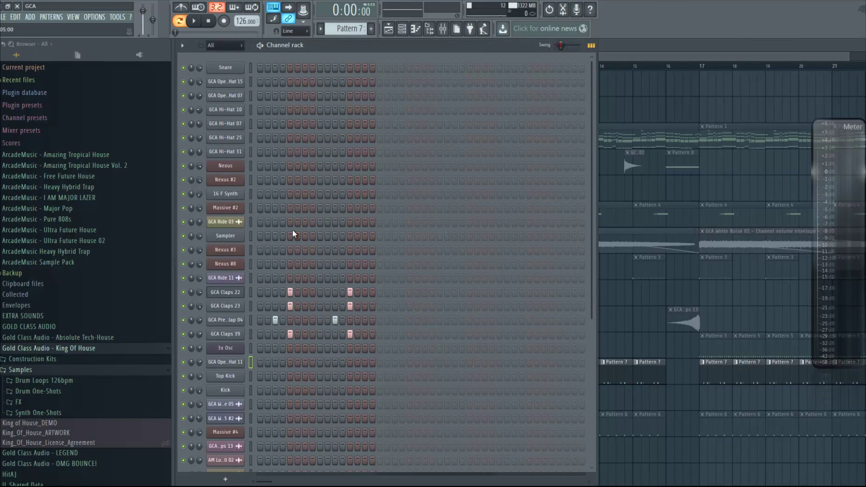
# Replay Pattern 7, open its clap channels and audition the GCA Pre-Shifted Clap 04 sample before closing its window
pyautogui.press('space')
pyautogui.press('space')
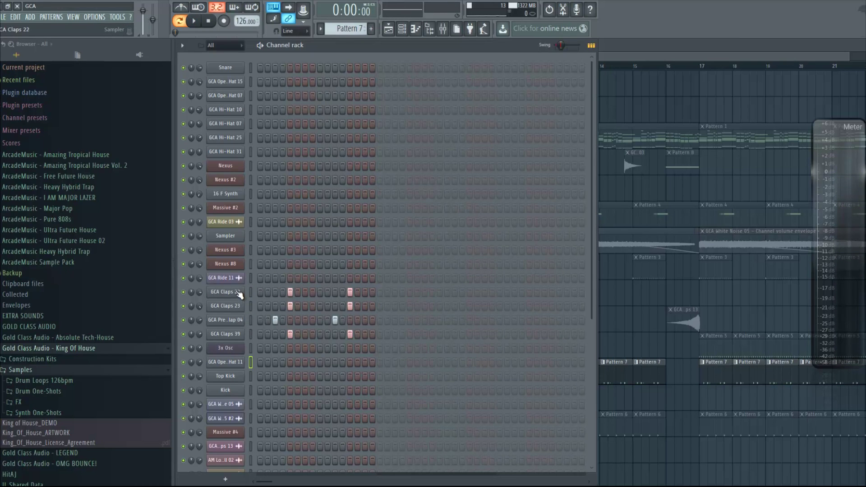
pyautogui.click(240, 295)
pyautogui.click(225, 306)
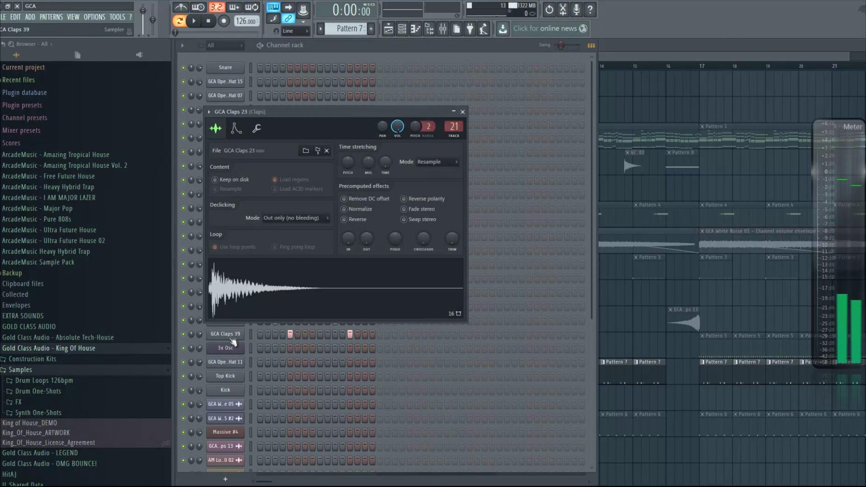
pyautogui.click(236, 327)
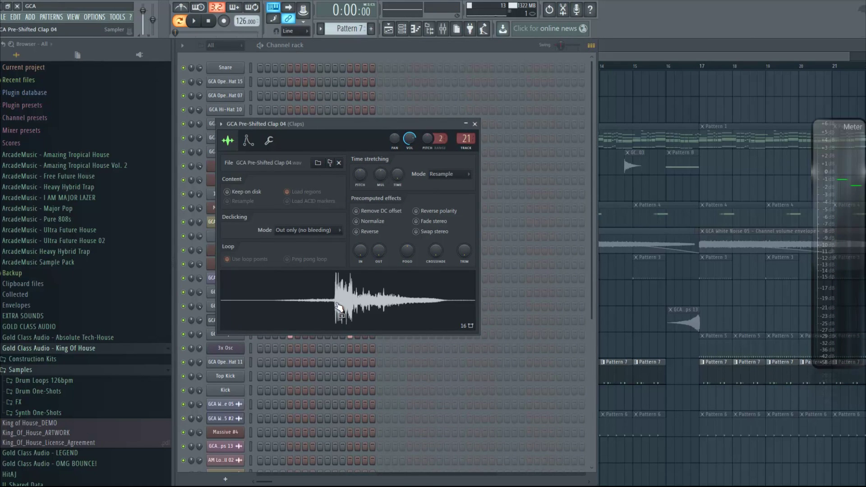
pyautogui.click(337, 311)
pyautogui.click(361, 307)
pyautogui.click(475, 124)
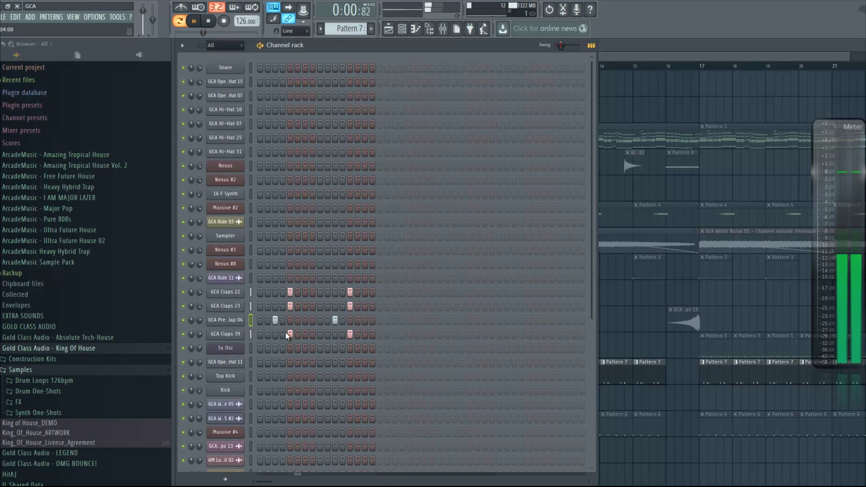
# Return to the playlist, solo Track 14, play it from bar 9 and select its Pattern 6
pyautogui.press('F5')
pyautogui.press('space')
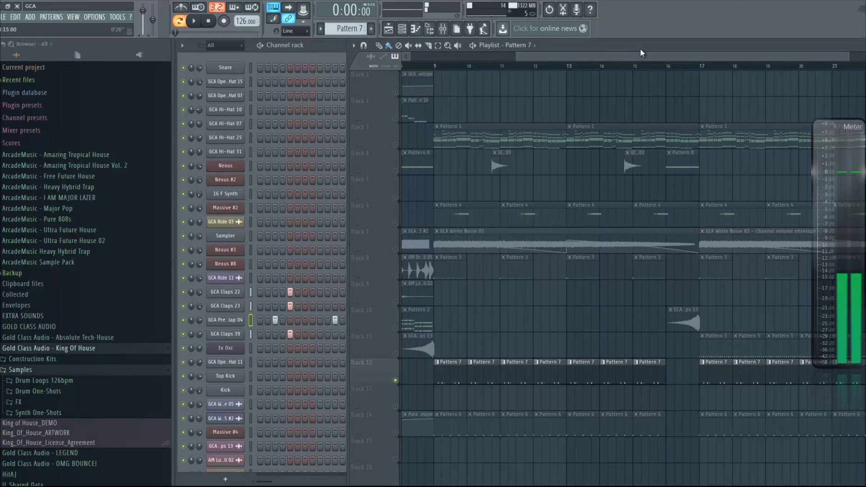
pyautogui.click(401, 436)
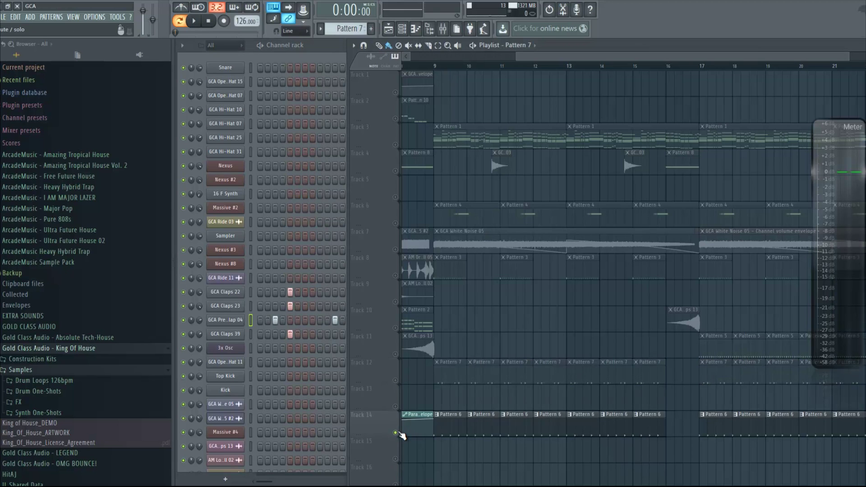
pyautogui.click(439, 67)
pyautogui.press('space')
pyautogui.click(450, 426)
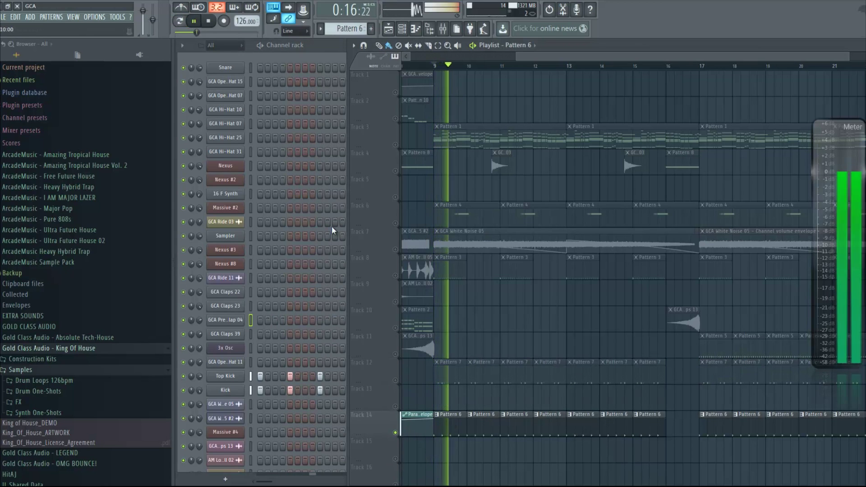
pyautogui.press('space')
# Solo the Top Kick channel and play Pattern 6 in pattern mode, then stop playback
pyautogui.rightClick(183, 376)
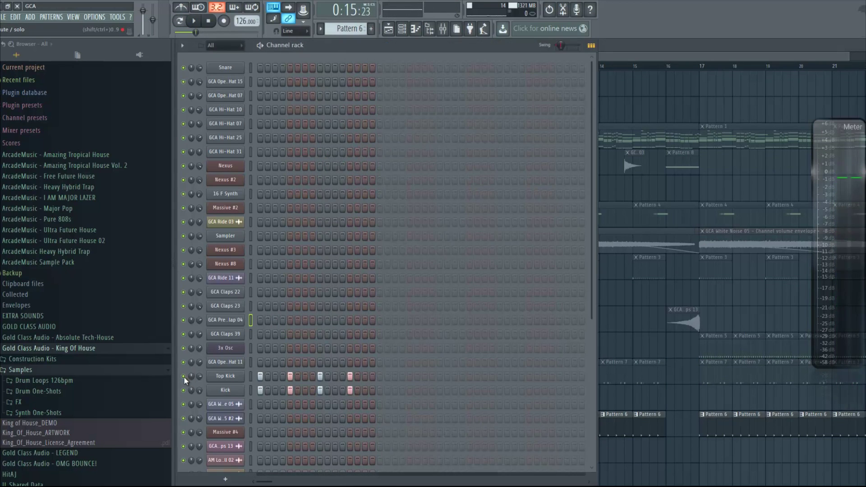
pyautogui.click(197, 351)
pyautogui.click(180, 22)
pyautogui.click(194, 21)
pyautogui.scroll(-3, 194, 226)
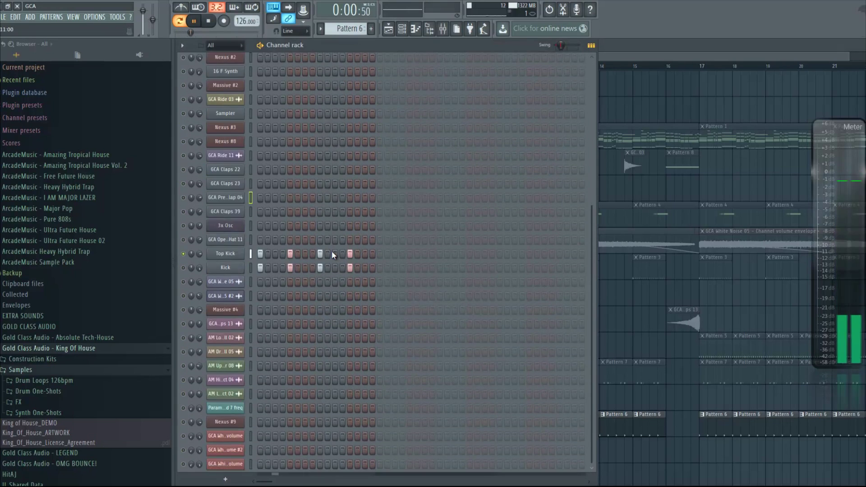
pyautogui.press('space')
# Solo the Kick channel, listen to it in Pattern 6 and restore all channels
pyautogui.rightClick(189, 248)
pyautogui.click(198, 252)
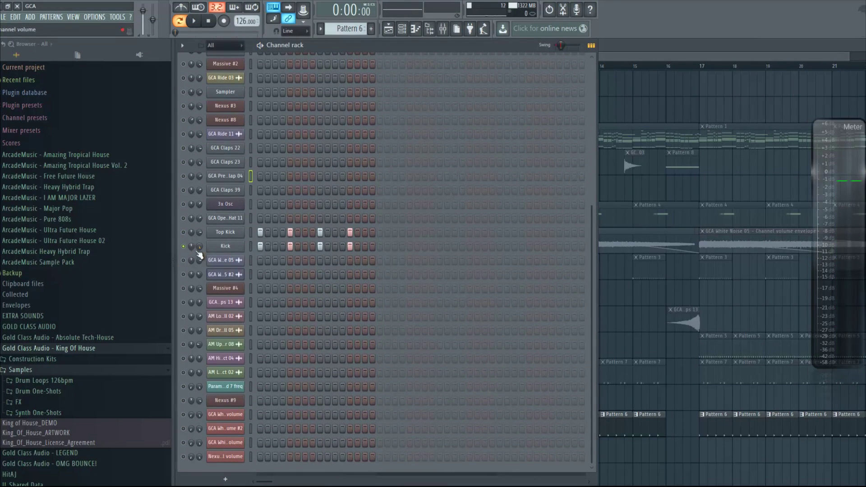
pyautogui.press('space')
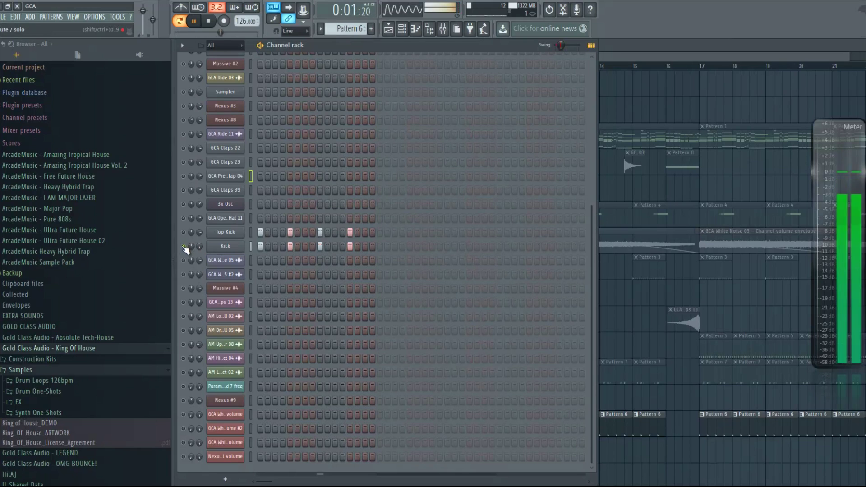
pyautogui.rightClick(183, 243)
pyautogui.click(185, 249)
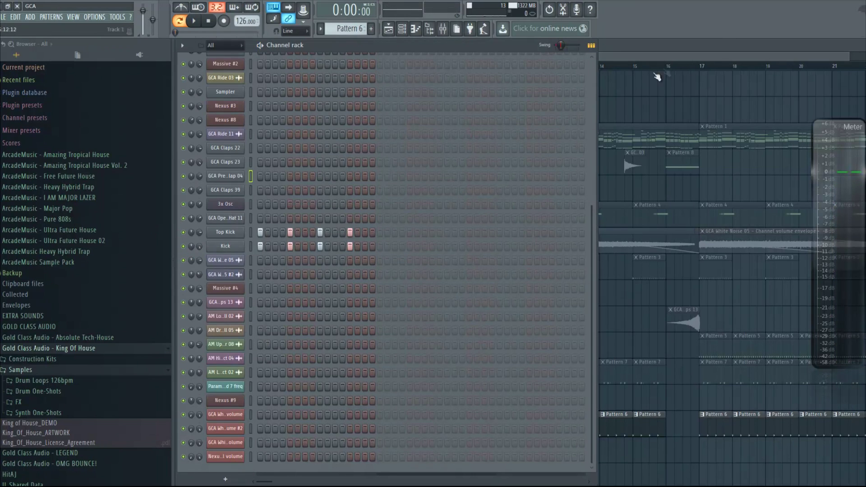
# Return to the playlist, unsolo the tracks and play the full arrangement from bar 9 in song mode
pyautogui.click(623, 54)
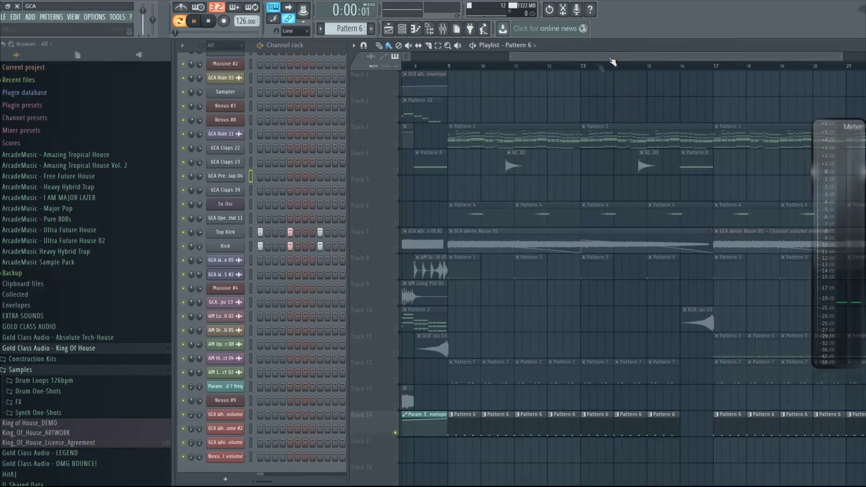
pyautogui.press('space')
pyautogui.press('space')
pyautogui.rightClick(395, 145)
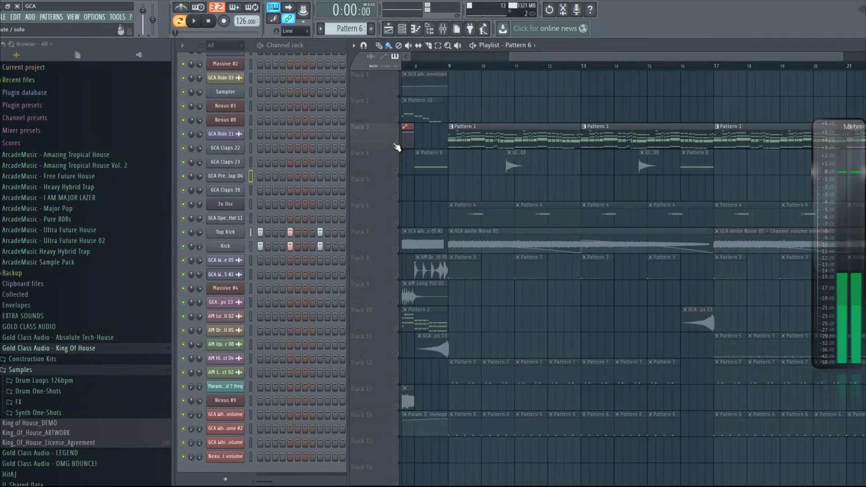
pyautogui.rightClick(396, 145)
pyautogui.click(442, 68)
pyautogui.press('space')
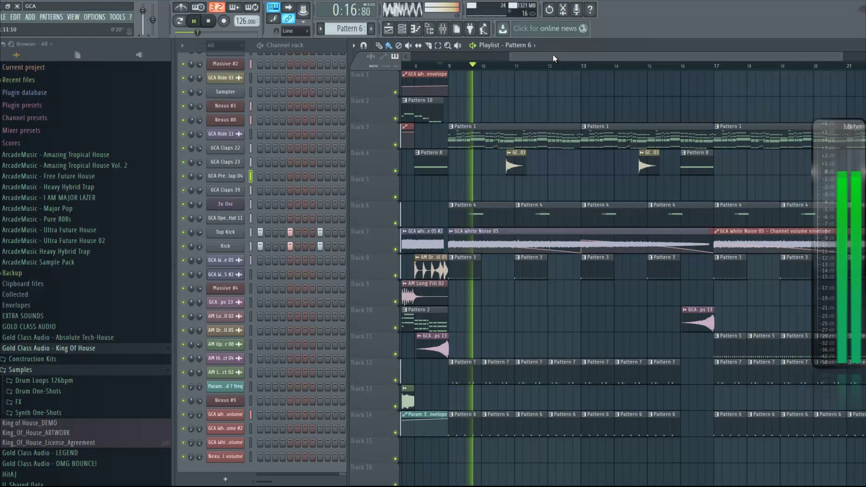
pyautogui.hscroll(1, 556, 55)
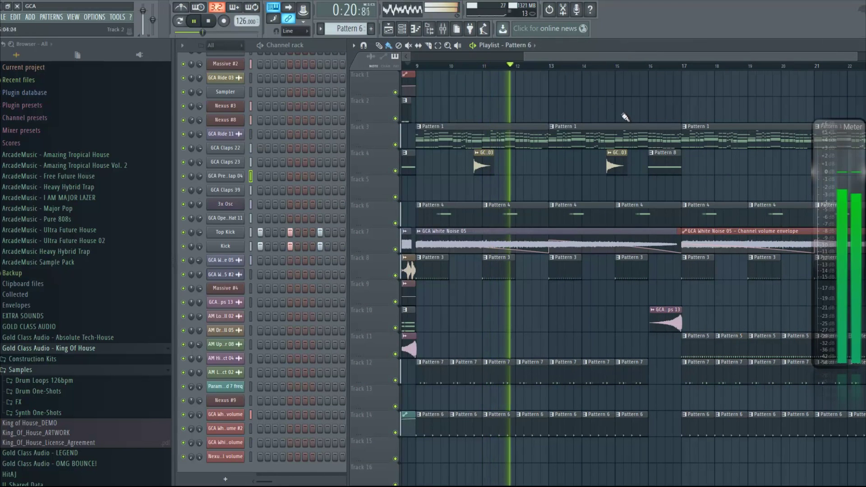
pyautogui.press('space')
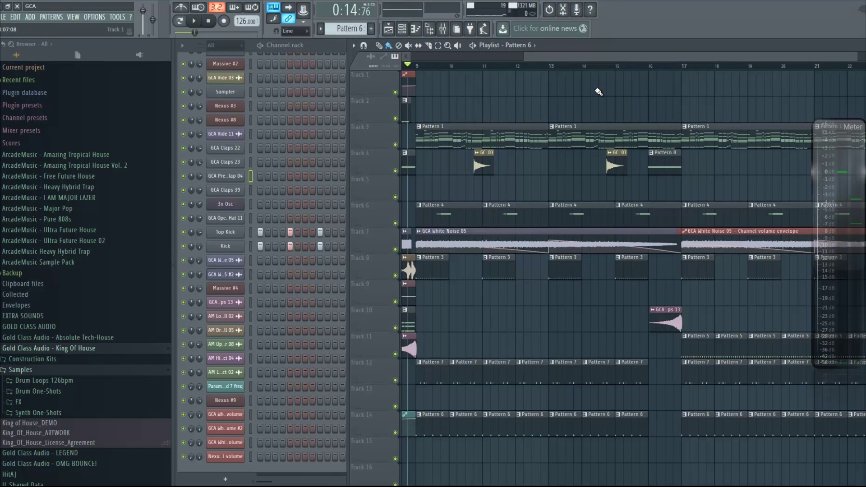
pyautogui.press('space')
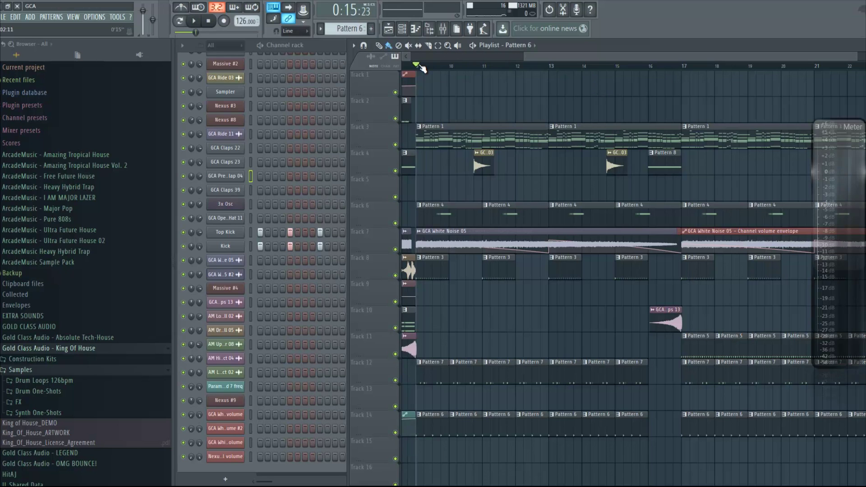
# Select Pattern 8 on Track 4 at bar 16 and play the arrangement from mid bar 15 through bar 17
pyautogui.moveTo(571, 56); pyautogui.dragTo(549, 67)
pyautogui.click(591, 67)
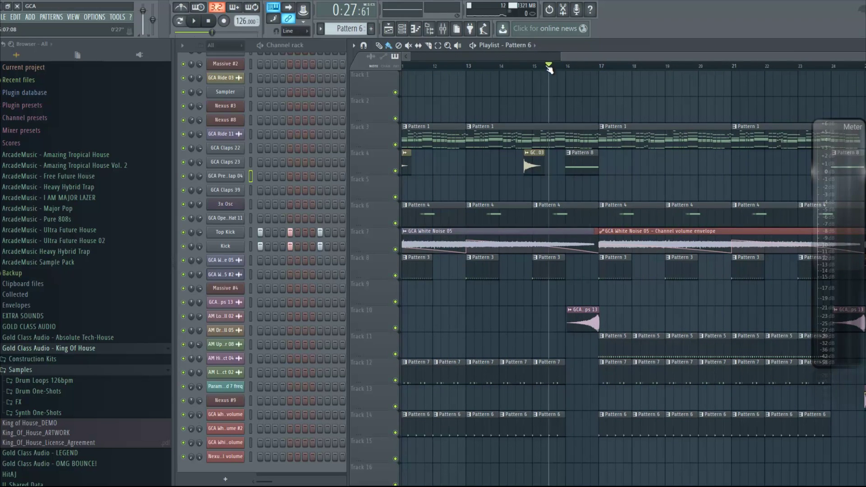
pyautogui.click(582, 171)
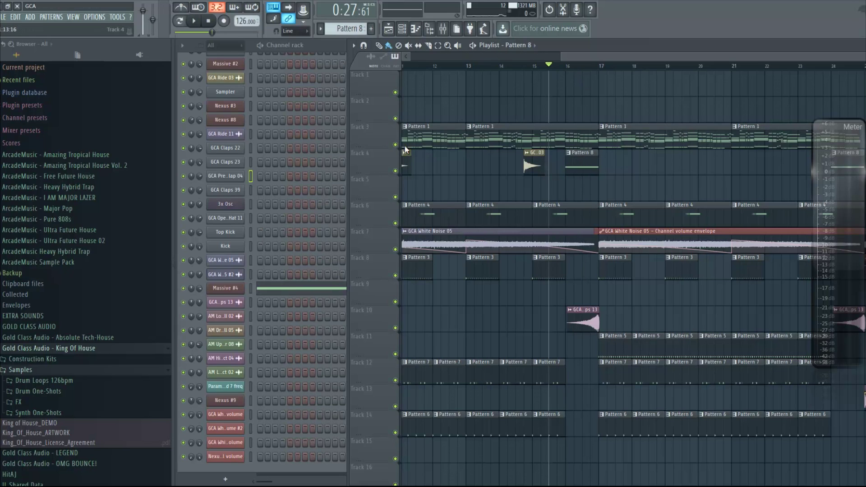
pyautogui.click(180, 22)
pyautogui.press('space')
pyautogui.click(549, 68)
pyautogui.press('space')
pyautogui.moveTo(585, 59); pyautogui.dragTo(594, 56)
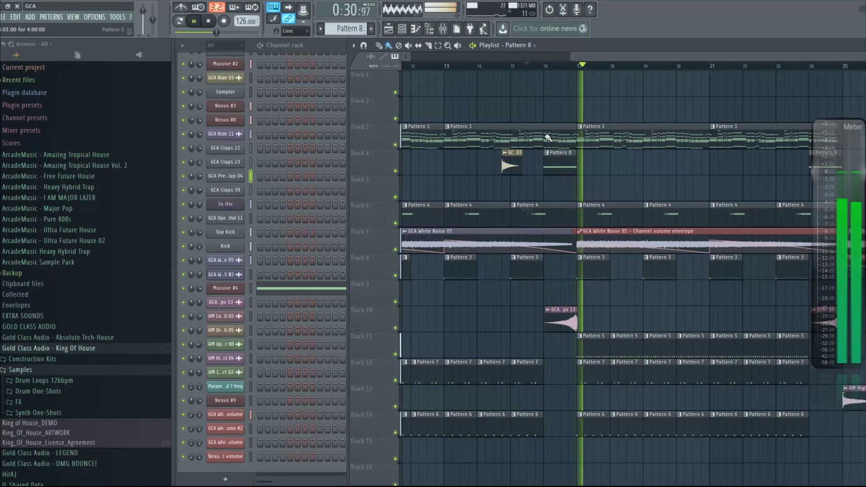
pyautogui.press('space')
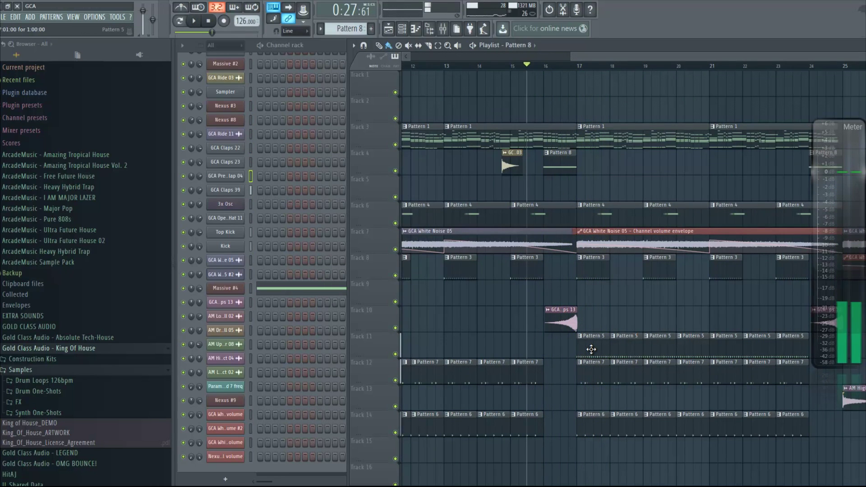
# Select Pattern 5 on Track 11 and inspect its hi-hat steps in the channel rack
pyautogui.click(589, 351)
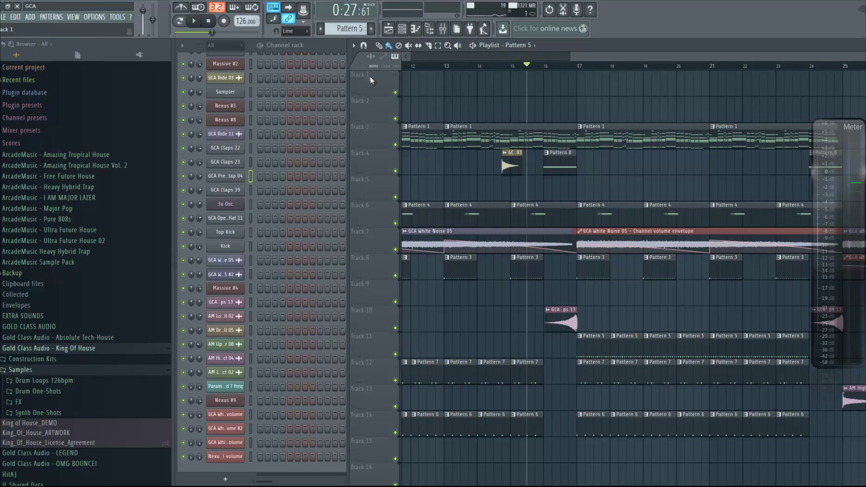
pyautogui.click(326, 46)
pyautogui.scroll(5, 405, 231)
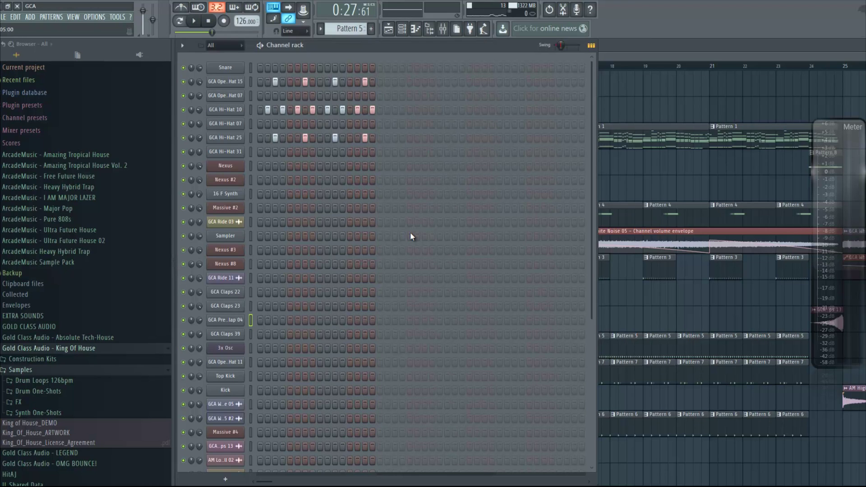
pyautogui.click(630, 47)
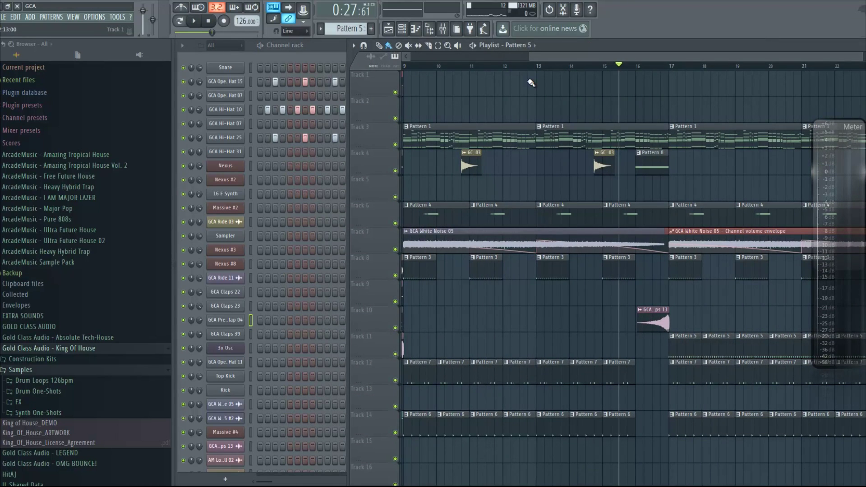
pyautogui.moveTo(636, 53); pyautogui.dragTo(672, 53)
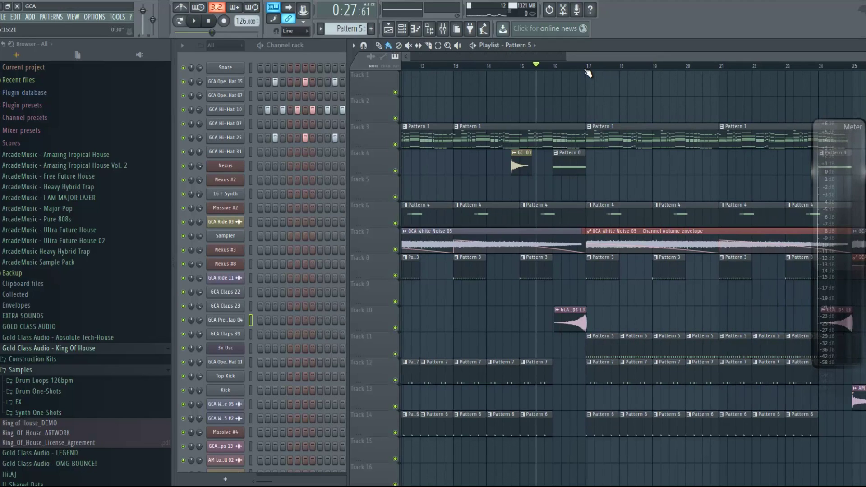
# Play Pattern 5 in pattern mode, bring the channel rack forward and stop playback
pyautogui.click(179, 21)
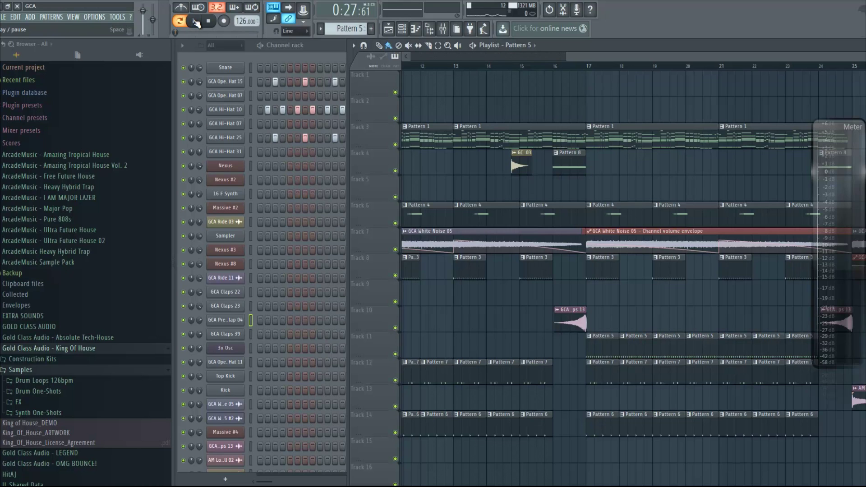
pyautogui.click(194, 21)
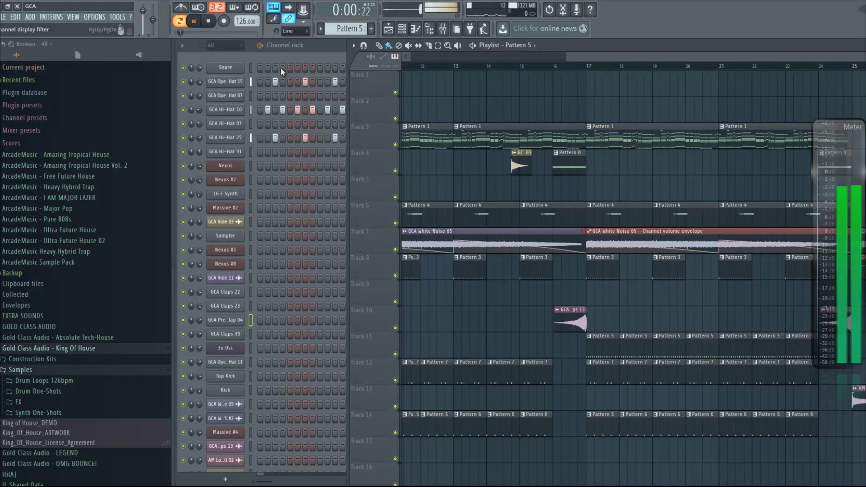
pyautogui.click(329, 53)
pyautogui.press('space')
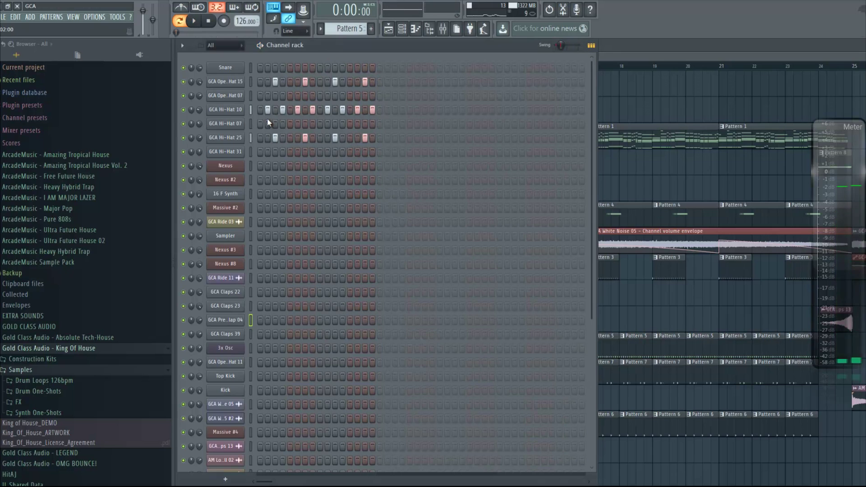
# Open the channel settings of Open Hat 15, GCA Hi-Hat 25 and GCA Hi-Hat 10 one by one, closing each window
pyautogui.click(239, 86)
pyautogui.click(451, 98)
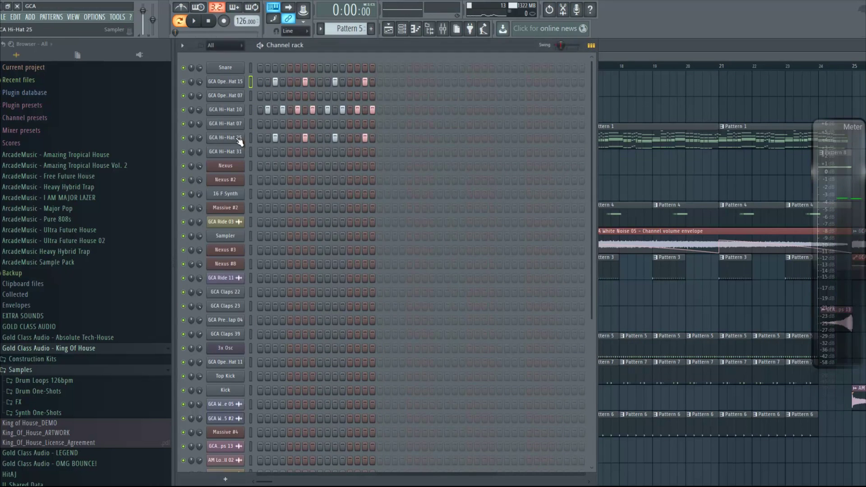
pyautogui.click(239, 140)
pyautogui.click(464, 109)
pyautogui.click(226, 110)
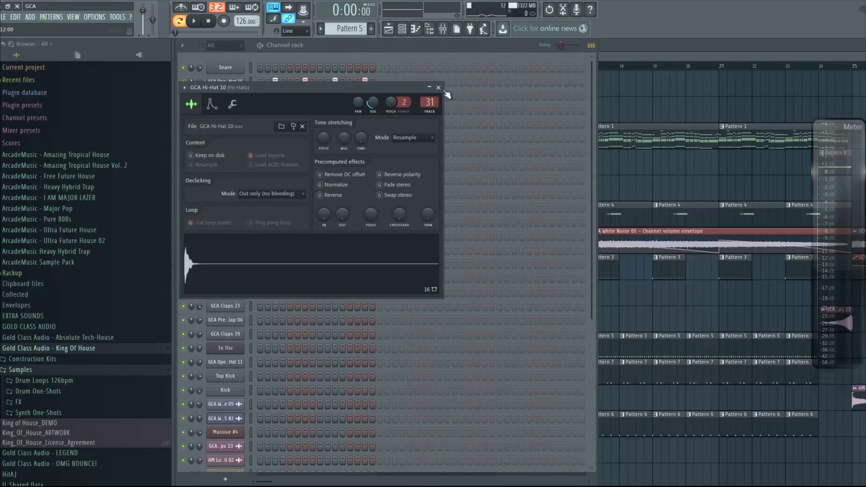
pyautogui.click(449, 95)
# Solo the GCA Hi-Hat 10 channel, listen to it in Pattern 5 and restore all channels
pyautogui.rightClick(183, 109)
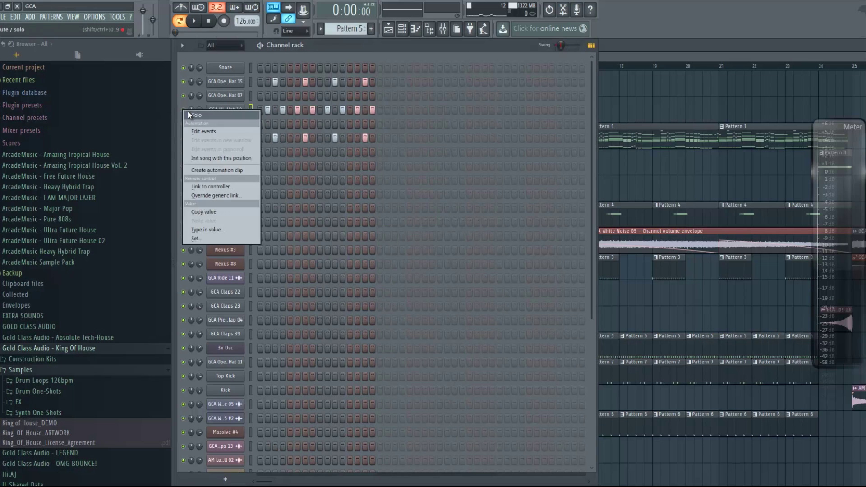
pyautogui.click(188, 114)
pyautogui.press('space')
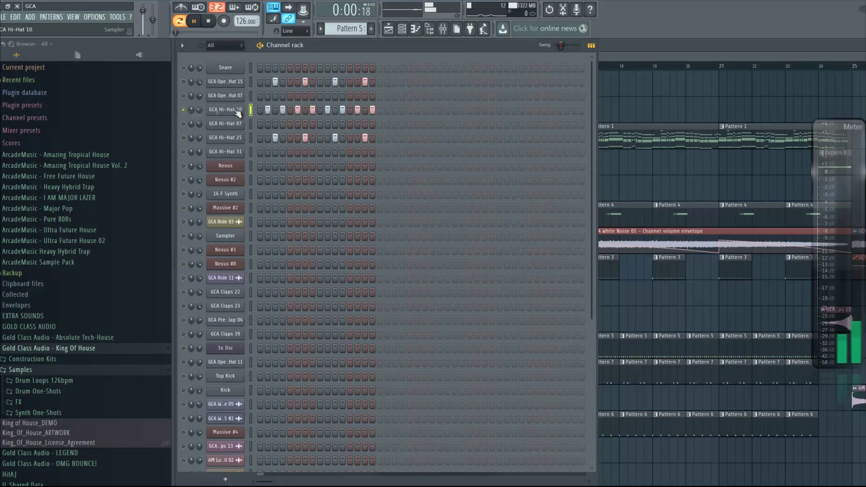
pyautogui.press('space')
pyautogui.rightClick(185, 110)
pyautogui.click(188, 113)
# Play Pattern 5 with swing, copy the main swing value, lower the swing to its minimum and replay the pattern
pyautogui.press('space')
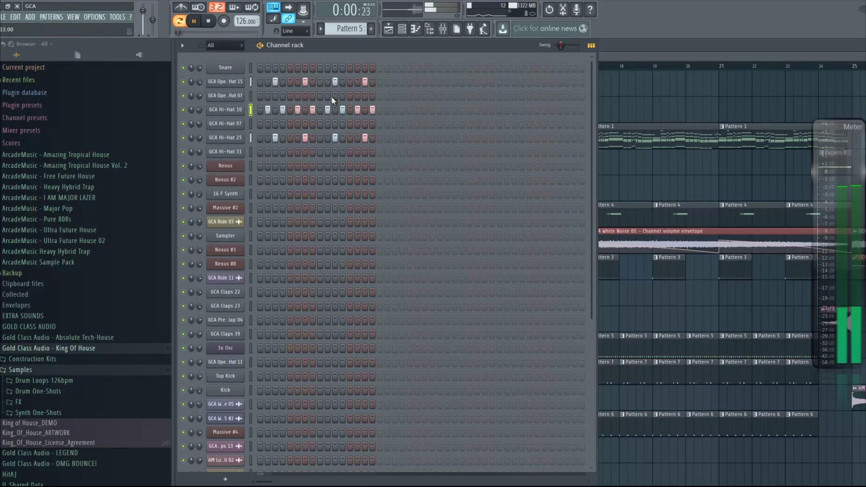
pyautogui.press('space')
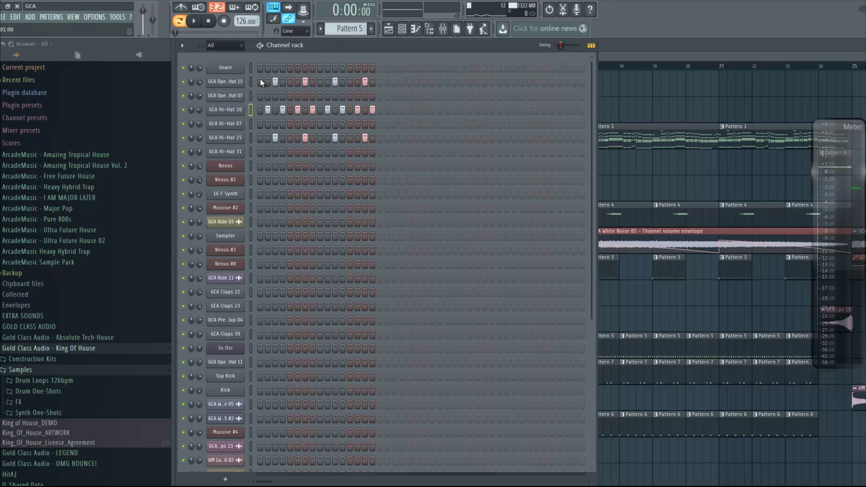
pyautogui.rightClick(562, 44)
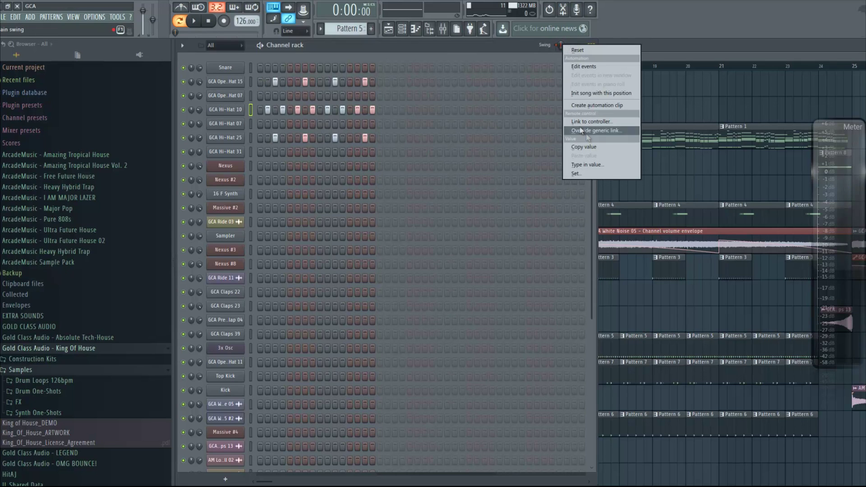
pyautogui.click(586, 150)
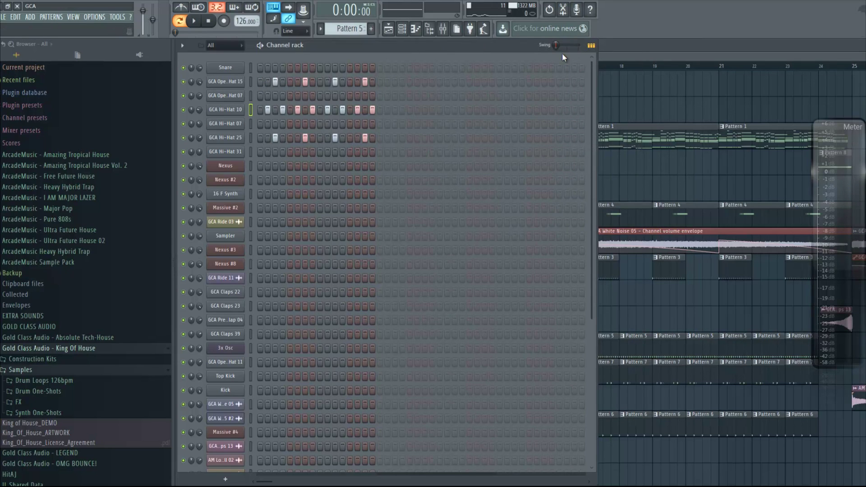
pyautogui.press('space')
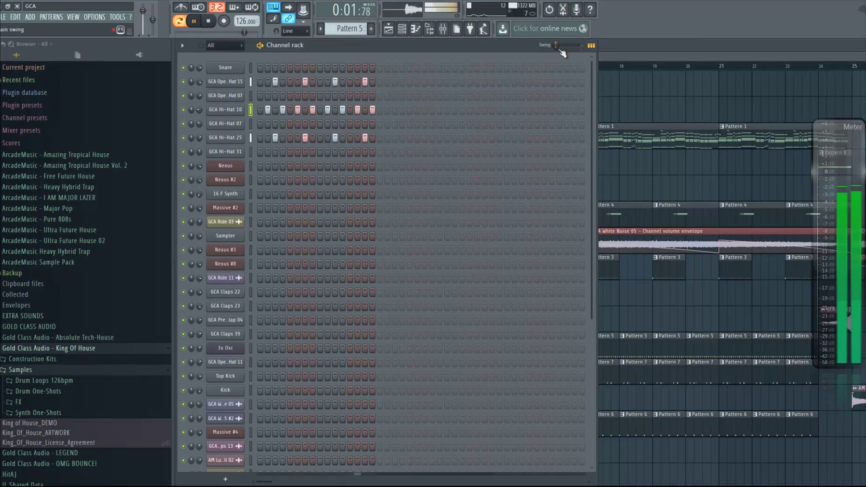
# Paste the copied value back into the main swing during playback, listen to Pattern 5 and stop
pyautogui.rightClick(561, 47)
pyautogui.click(572, 156)
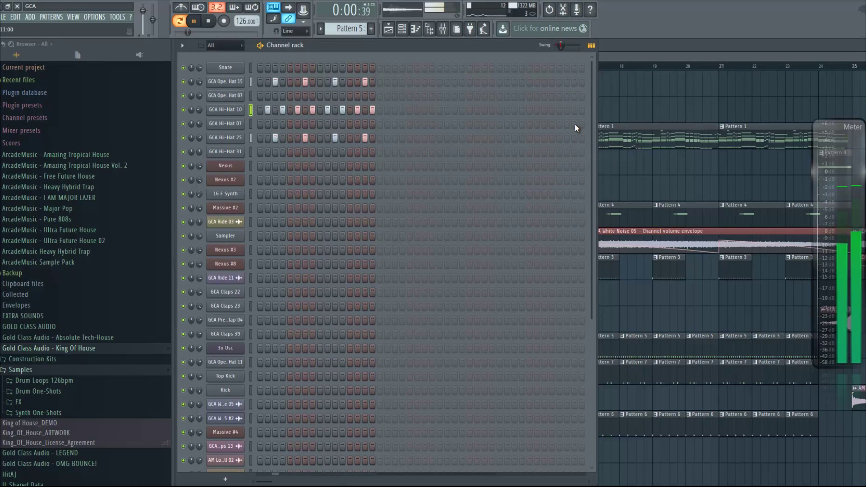
pyautogui.press('space')
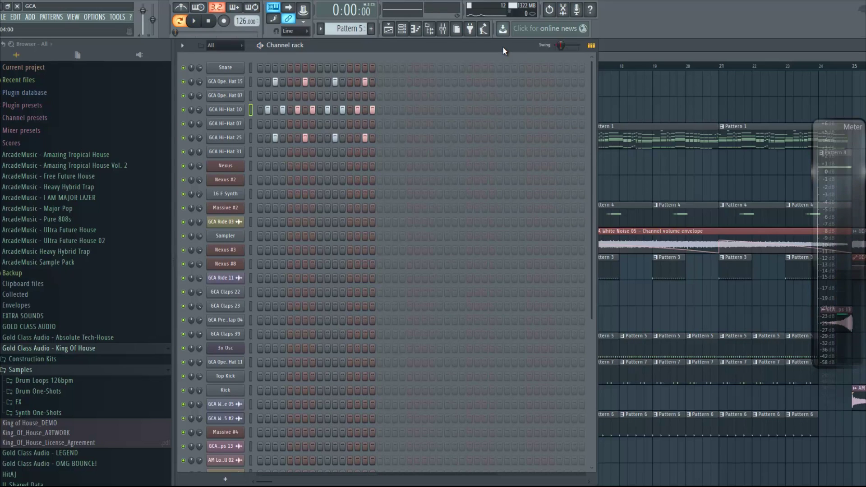
# Return to the playlist in song mode and set the playback position at bar 17
pyautogui.click(630, 47)
pyautogui.moveTo(596, 53); pyautogui.dragTo(582, 54)
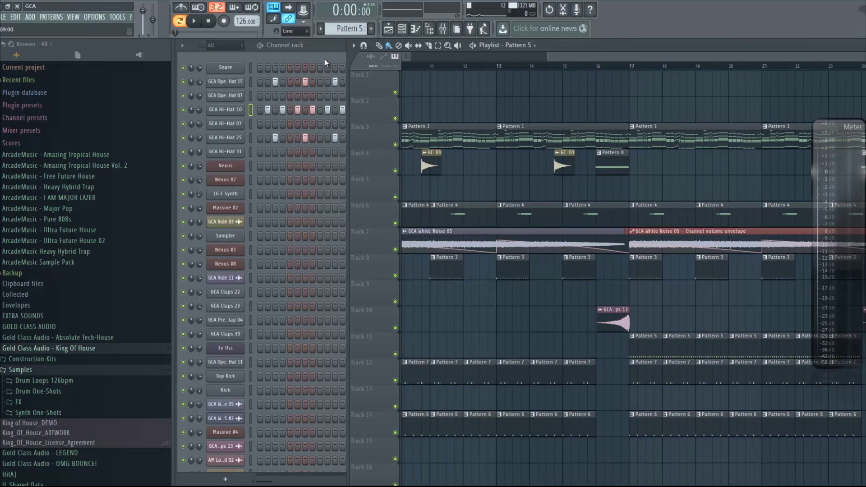
pyautogui.click(324, 58)
pyautogui.moveTo(646, 59); pyautogui.dragTo(597, 75)
pyautogui.click(553, 67)
pyautogui.scroll(-2, 569, 70)
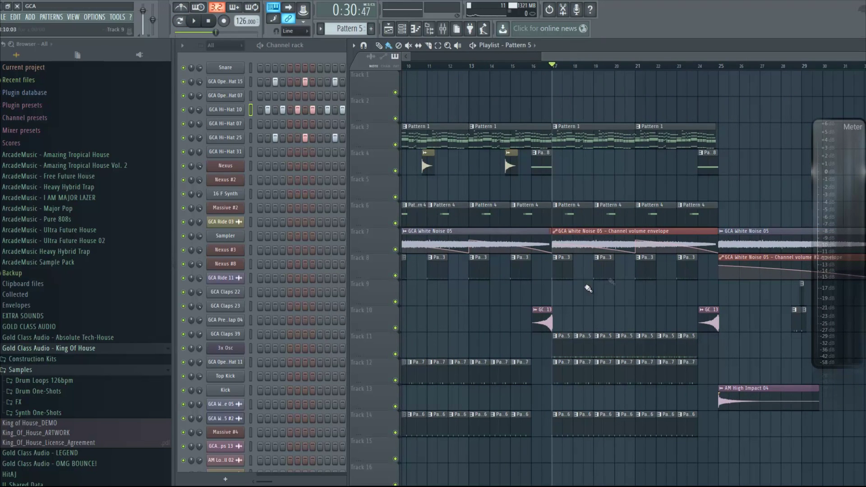
# Play the arrangement from bar 24 to hear the transition into bar 25, then stop playback
pyautogui.moveTo(581, 58); pyautogui.dragTo(604, 74)
pyautogui.click(666, 66)
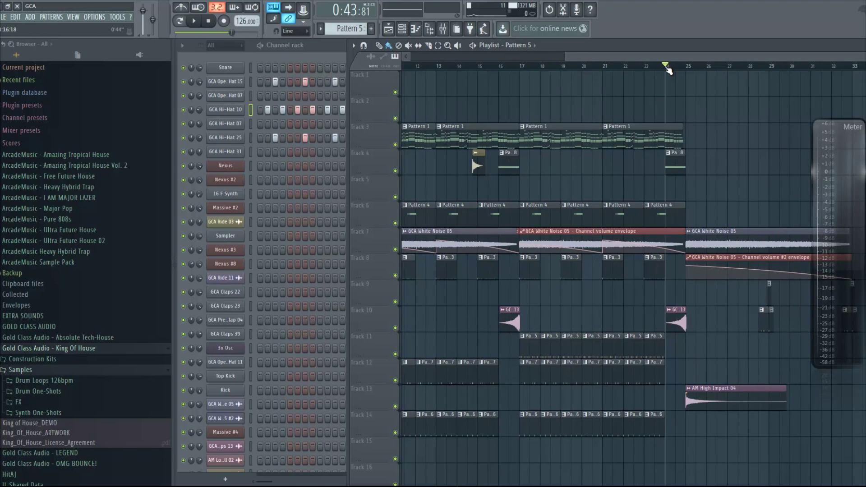
pyautogui.press('space')
pyautogui.scroll(3, 671, 67)
pyautogui.scroll(-2, 702, 81)
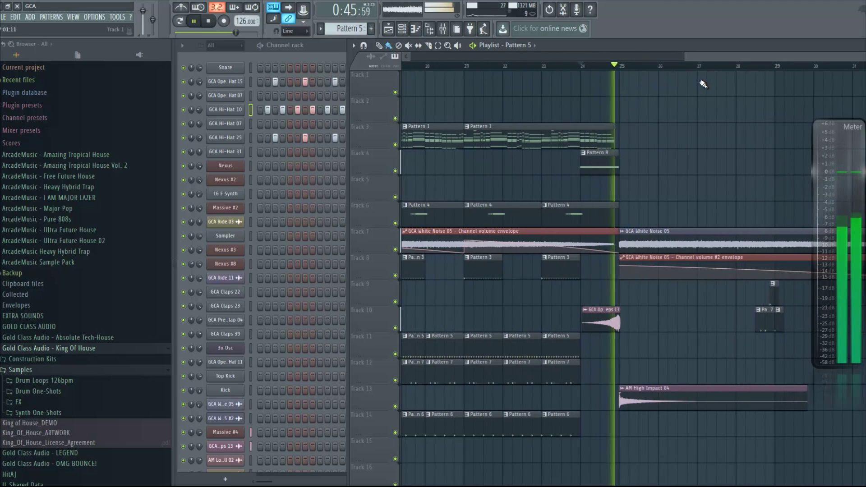
pyautogui.scroll(-1, 666, 69)
pyautogui.press('space')
# Return the playback position to the start of the song and review the whole arrangement in the playlist
pyautogui.moveTo(653, 54); pyautogui.dragTo(471, 70)
pyautogui.click(476, 68)
pyautogui.press('Home')
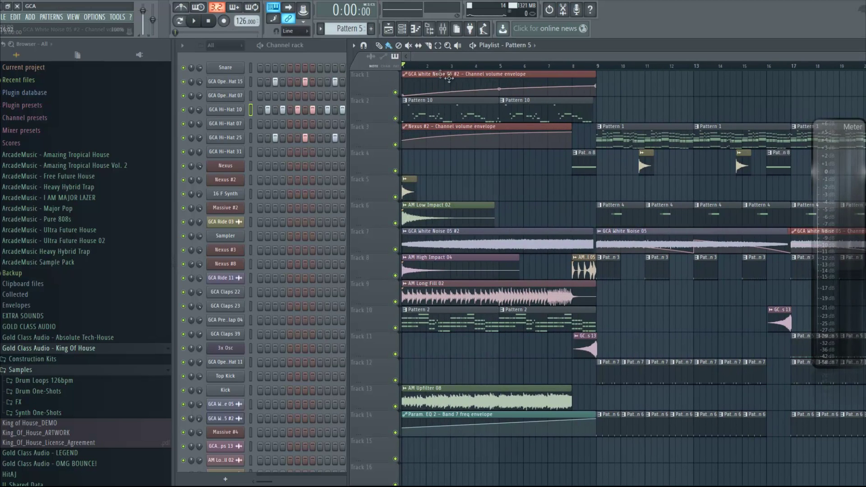
pyautogui.scroll(-3, 440, 70)
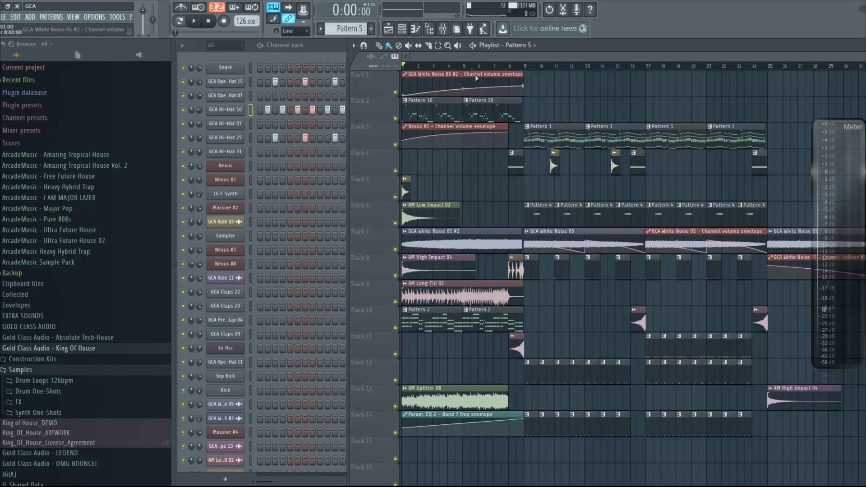
pyautogui.rightClick(567, 100)
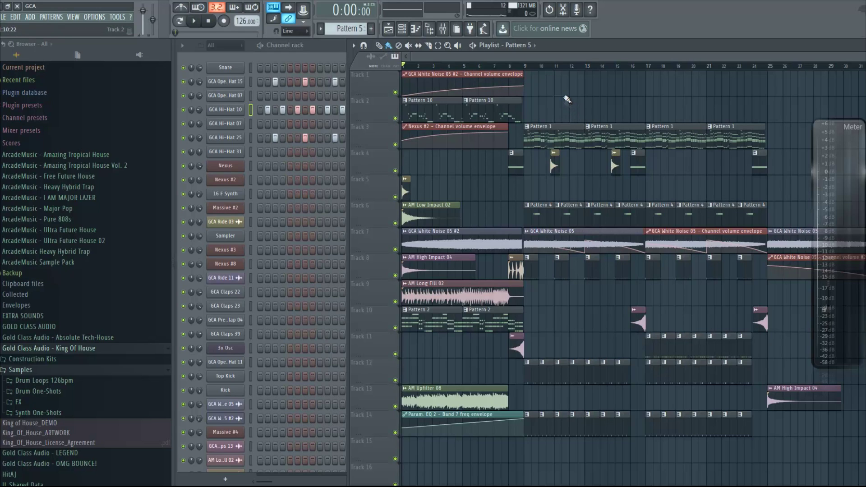